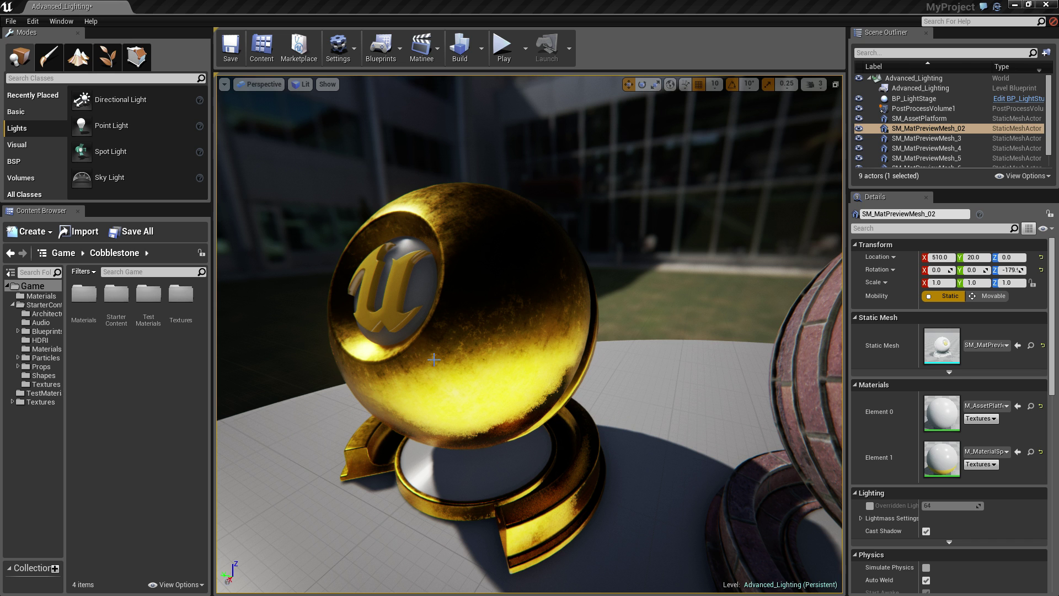
Step: Examine the gold, brick, wood and leather material preview spheres in the level
right_click_drag(440, 310, 452, 310)
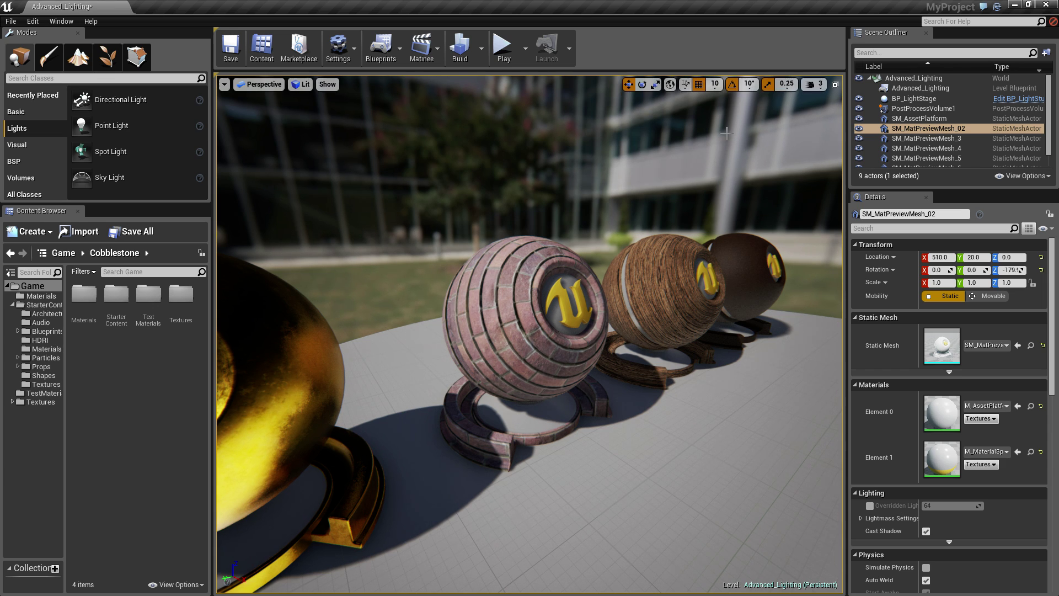
right_click_drag(763, 213, 546, 375)
left_click_drag(507, 275, 457, 343)
left_click_drag(393, 263, 393, 277)
mouse_move(435, 289)
right_mouse_down()
mouse_move(502, 291)
mouse_move(457, 273)
mouse_move(413, 289)
mouse_move(425, 281)
right_mouse_up()
Step: Try a point light beside the brick preview sphere, shift it to X -260 to inspect the brick relief, and delete it
left_click_drag(101, 124, 770, 551)
left_click_drag(740, 296, 414, 326)
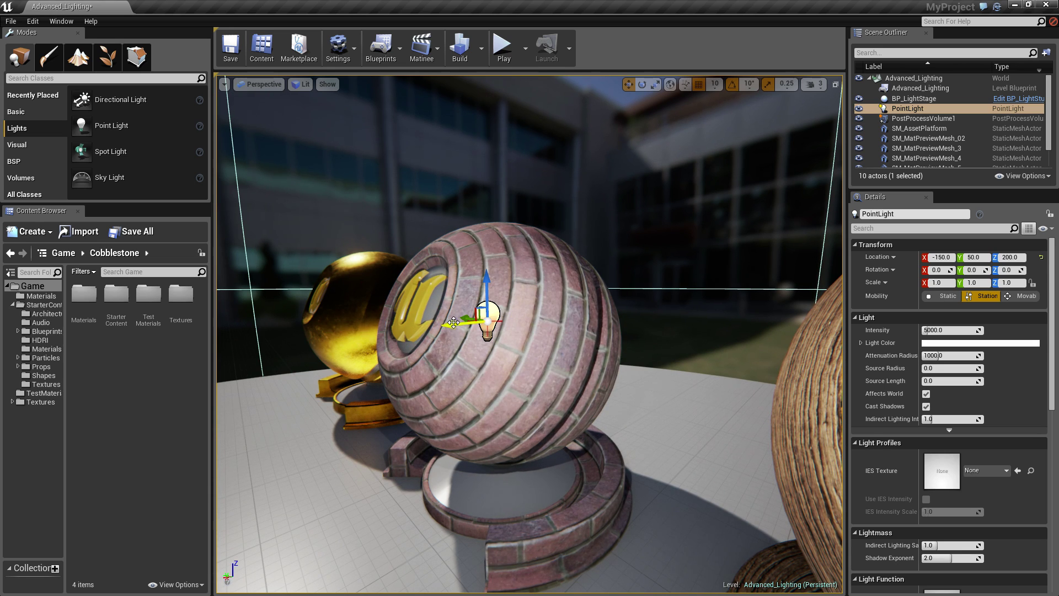
left_click_drag(644, 320, 652, 319)
right_click_drag(652, 319, 652, 291)
right_click_drag(473, 319, 534, 318)
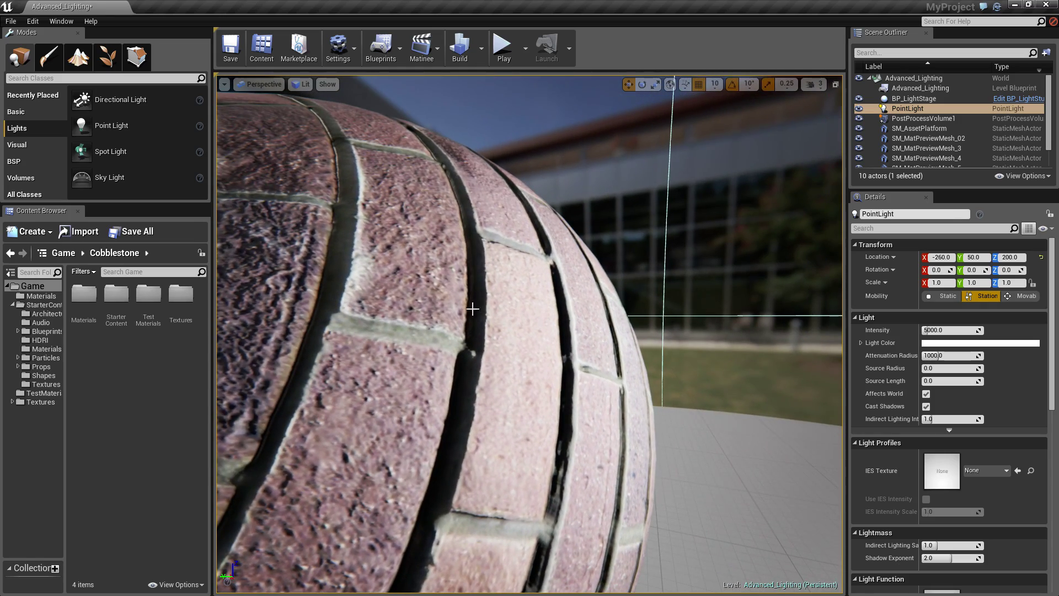
scroll(422, 181, "down", 6)
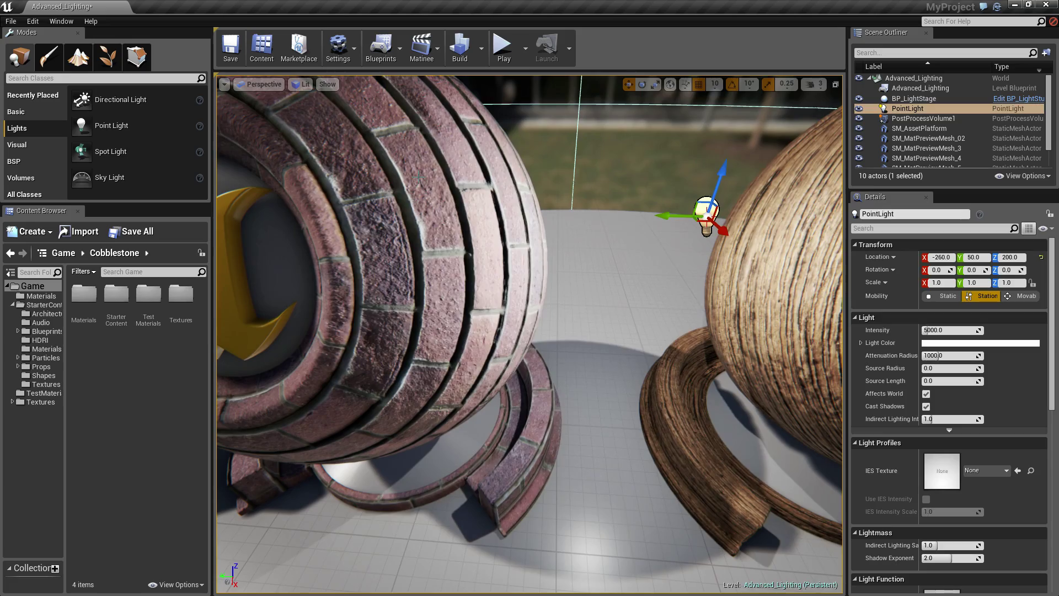
key("Delete")
Step: Examine the surface detail of the brown leather preview sphere and the plain white preview sphere
right_click_drag(419, 177, 692, 225)
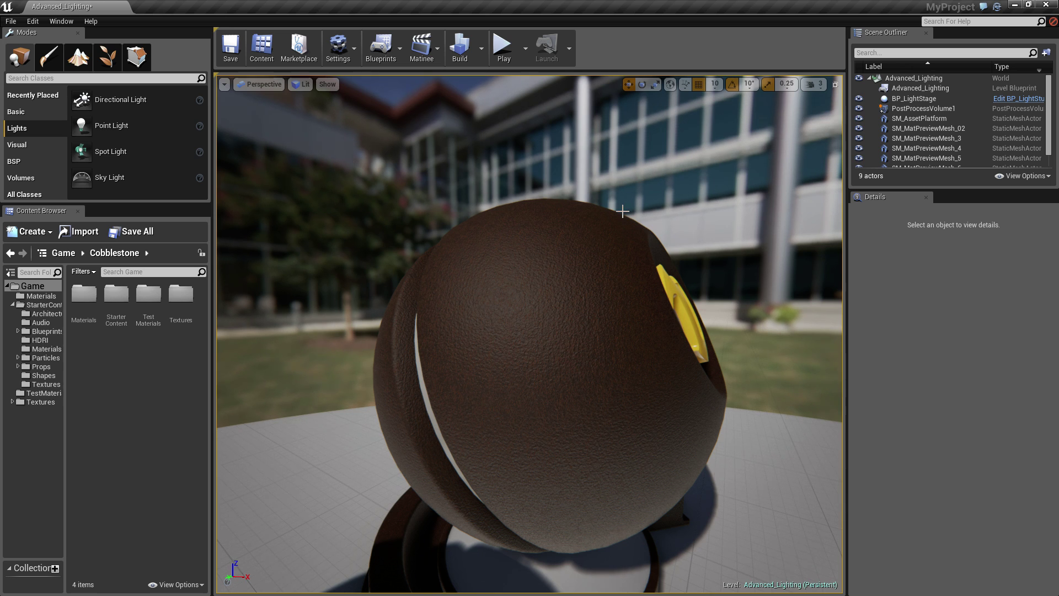
left_click_drag(618, 215, 618, 232)
mouse_move(617, 231)
right_mouse_down()
mouse_move(629, 220)
mouse_move(618, 215)
right_mouse_up()
left_click_drag(604, 248, 589, 221)
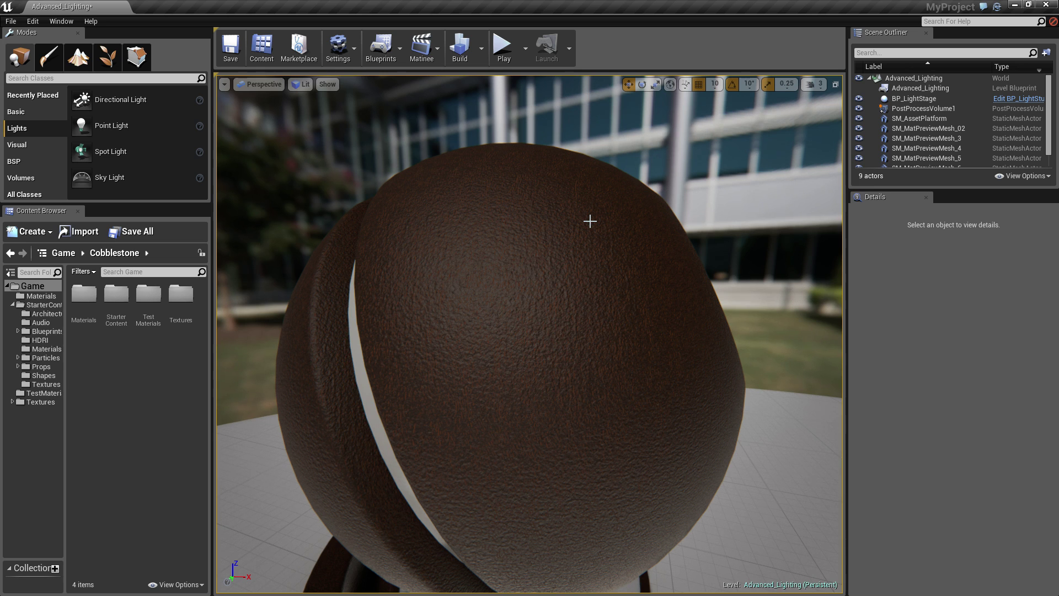
right_click_drag(590, 221, 786, 199)
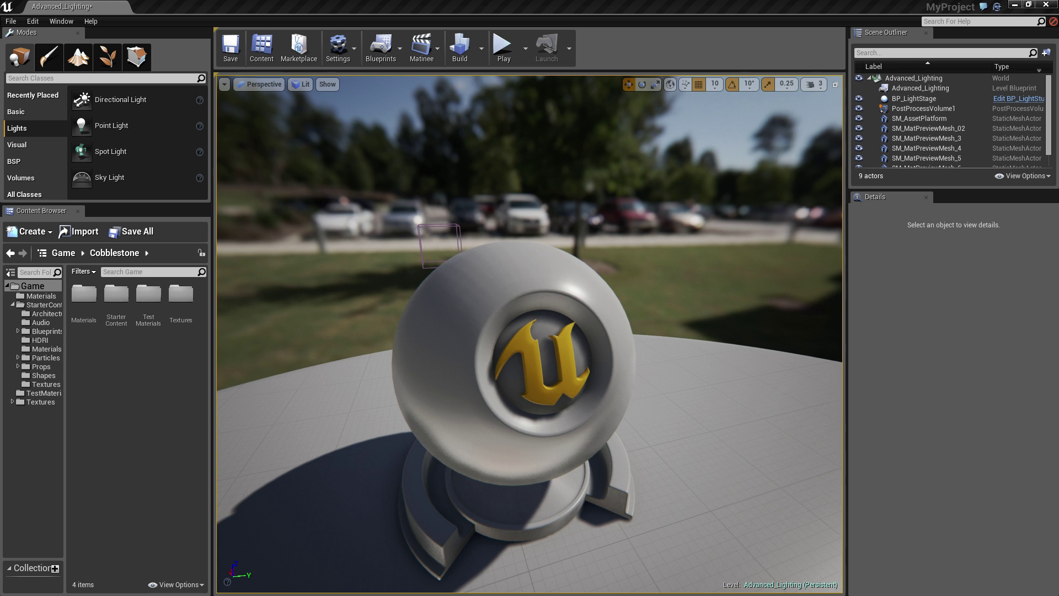
Step: Switch to Chrome, search Google for "crazybump" and open the CrazyBump website
left_click_drag(0, 4, 597, 2)
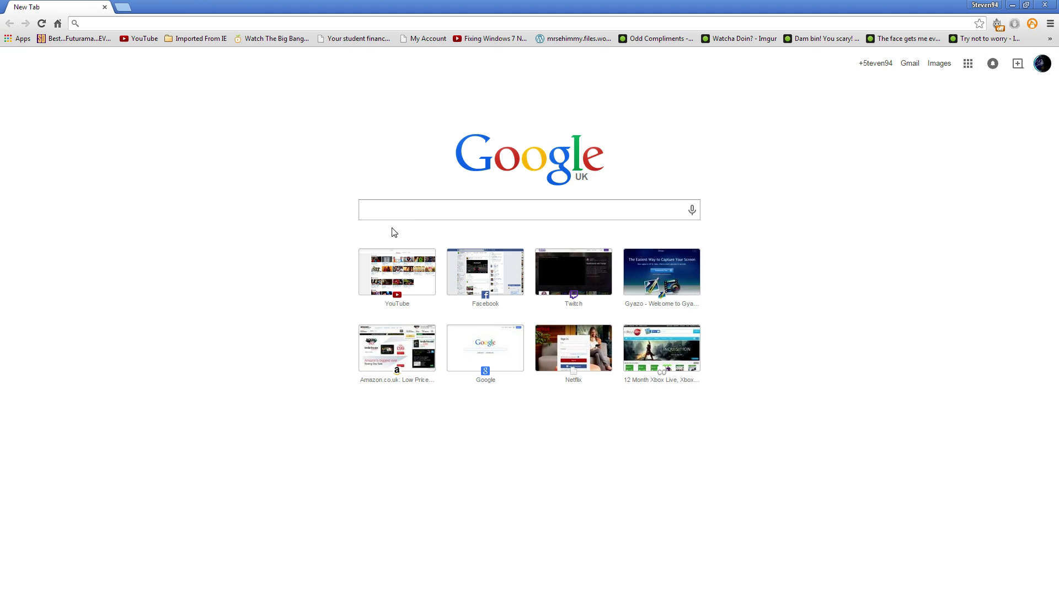
left_click(399, 213)
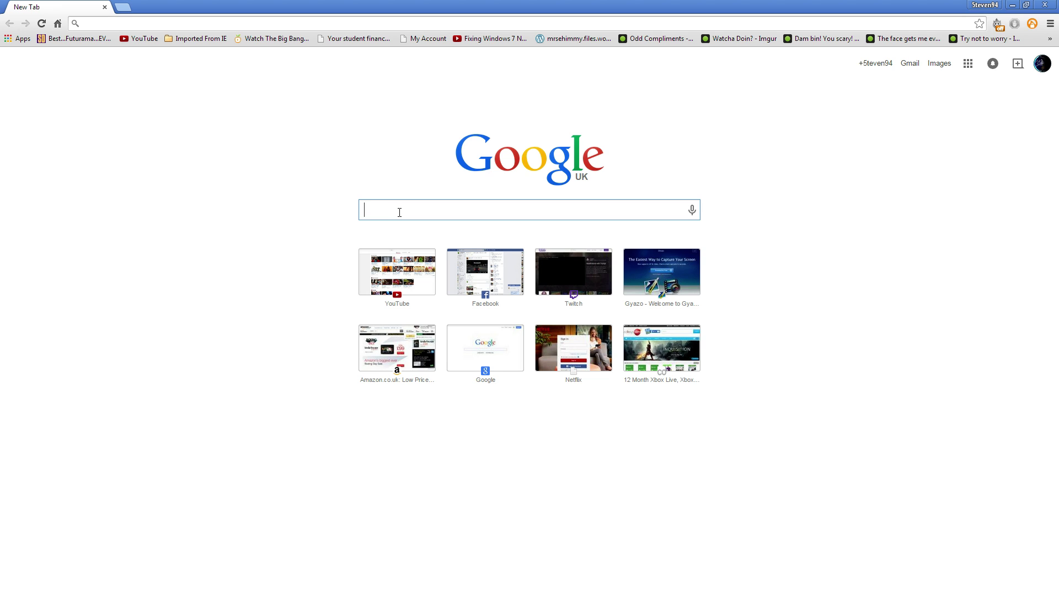
type("crazybump")
key("Return")
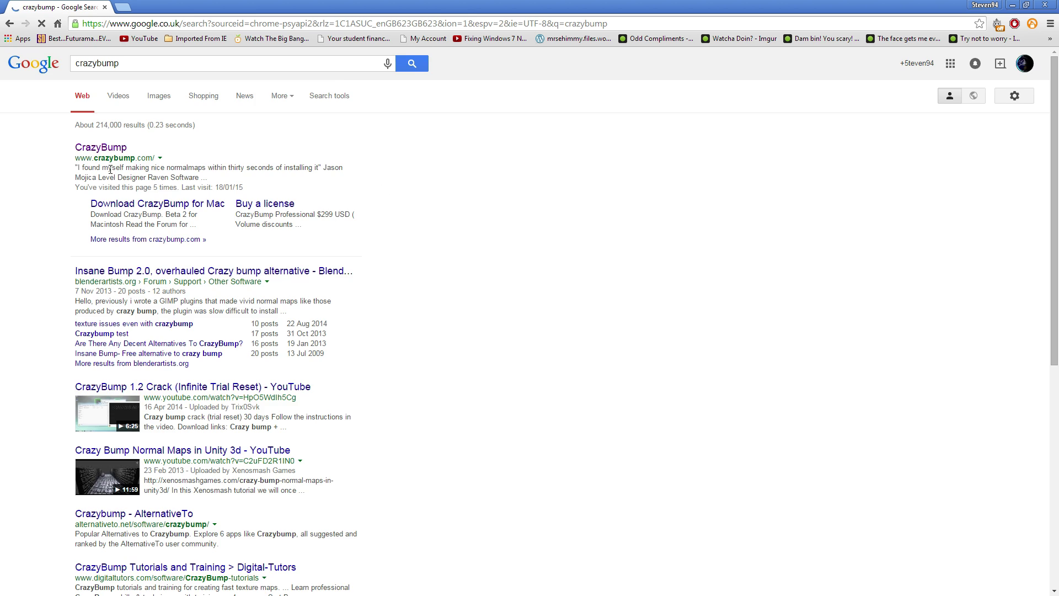
left_click(102, 158)
Step: Copy the 1024 × 1024 rounded-pebble image from the "cobblestone texture seamless" image results
scroll(464, 388, "down", 3)
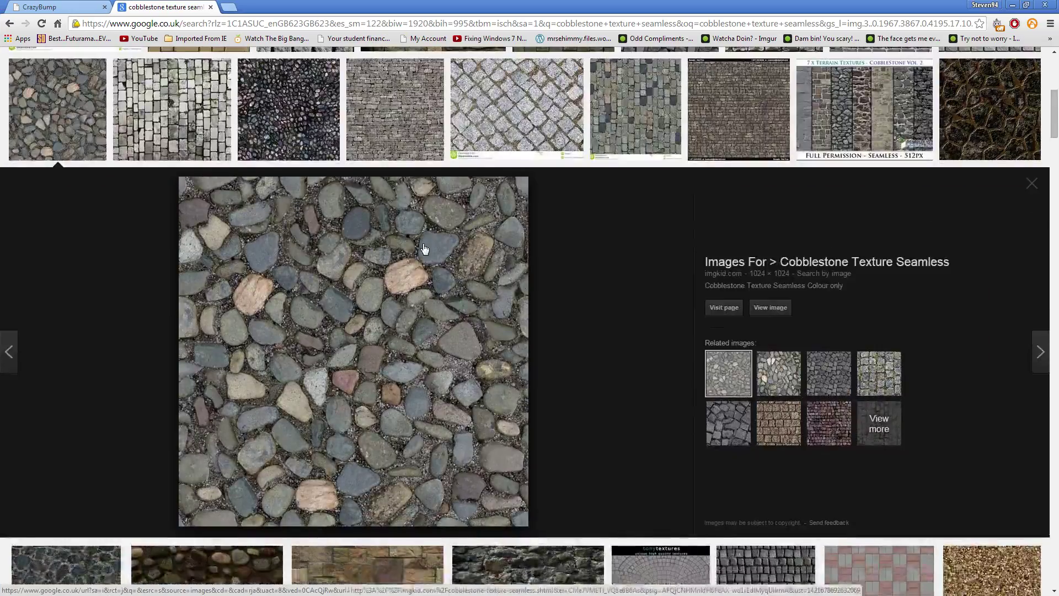
scroll(364, 402, "up", 3)
scroll(361, 398, "down", 2)
scroll(399, 437, "up", 6)
left_click_drag(155, 63, 233, 63)
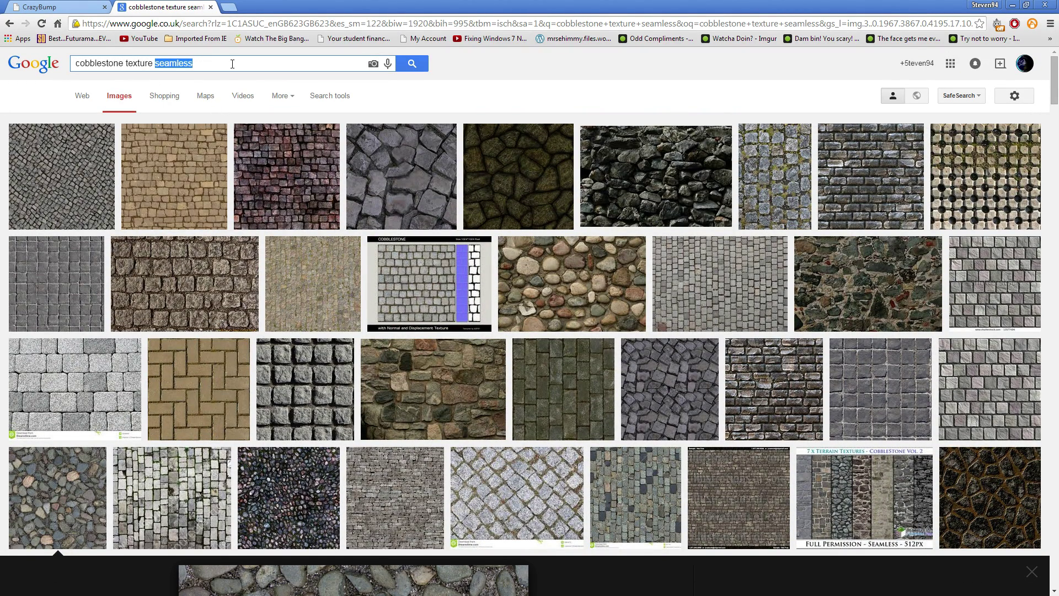
scroll(409, 257, "down", 4)
right_click(409, 257)
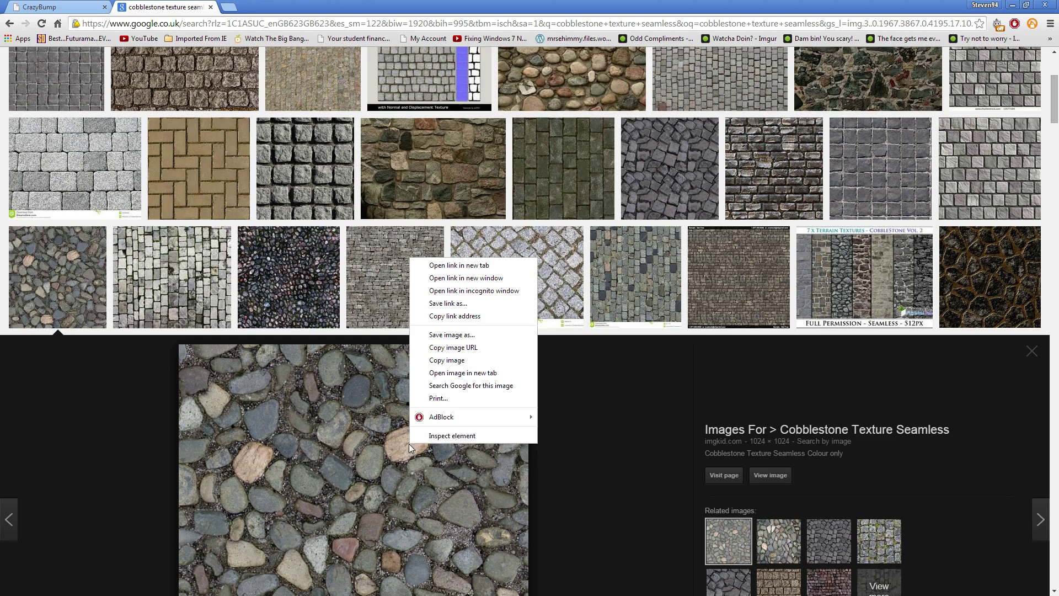
left_click(462, 362)
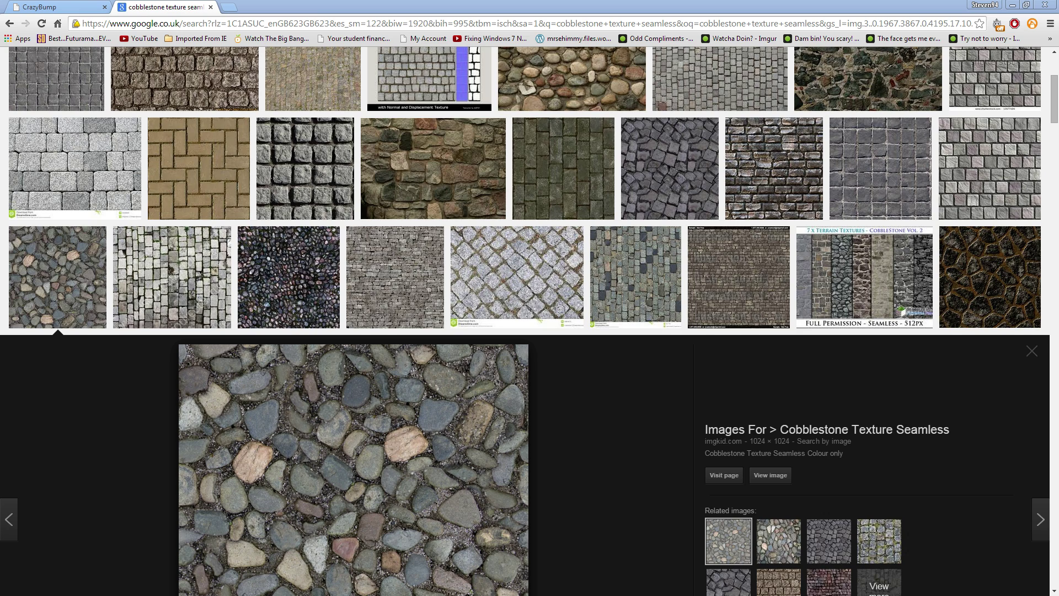
Step: Switch to Paint and paste the copied cobblestone texture onto the blank canvas
key("alt+Tab")
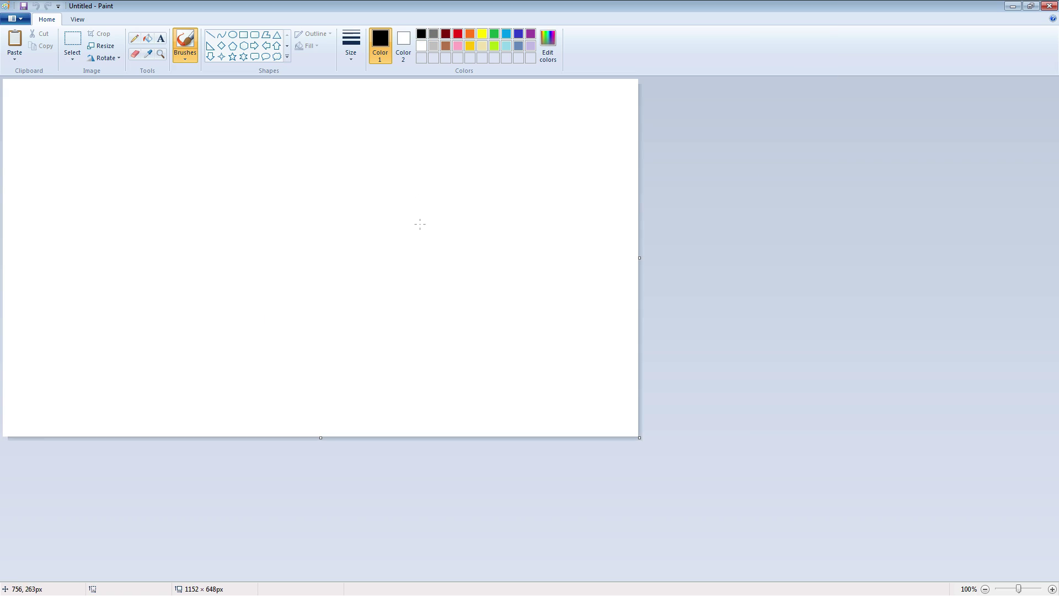
key("ctrl+v")
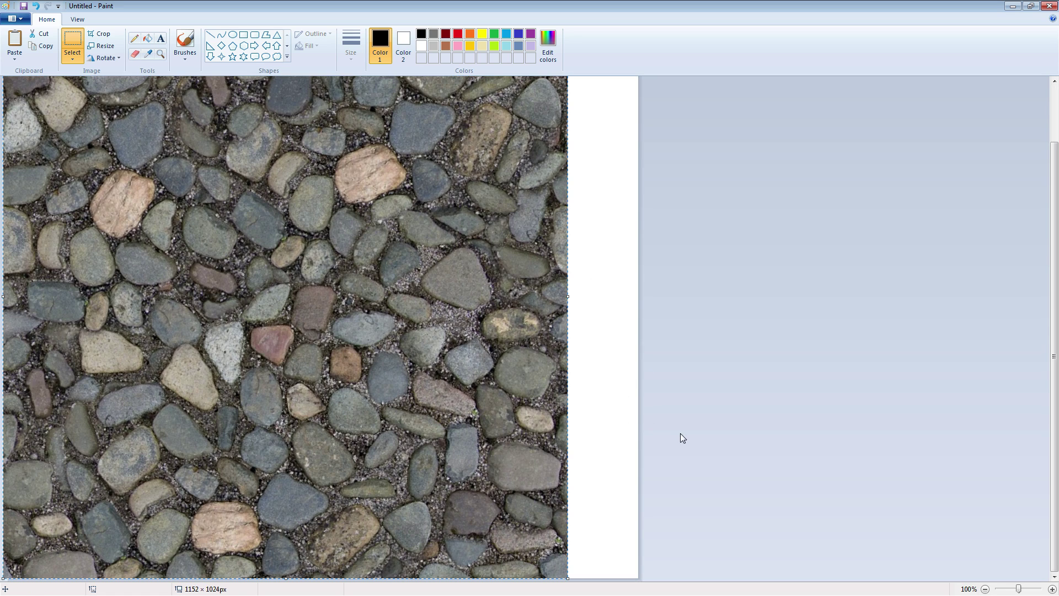
left_click(704, 424)
scroll(707, 424, "down", 3, "ctrl")
scroll(201, 239, "up", 2, "ctrl")
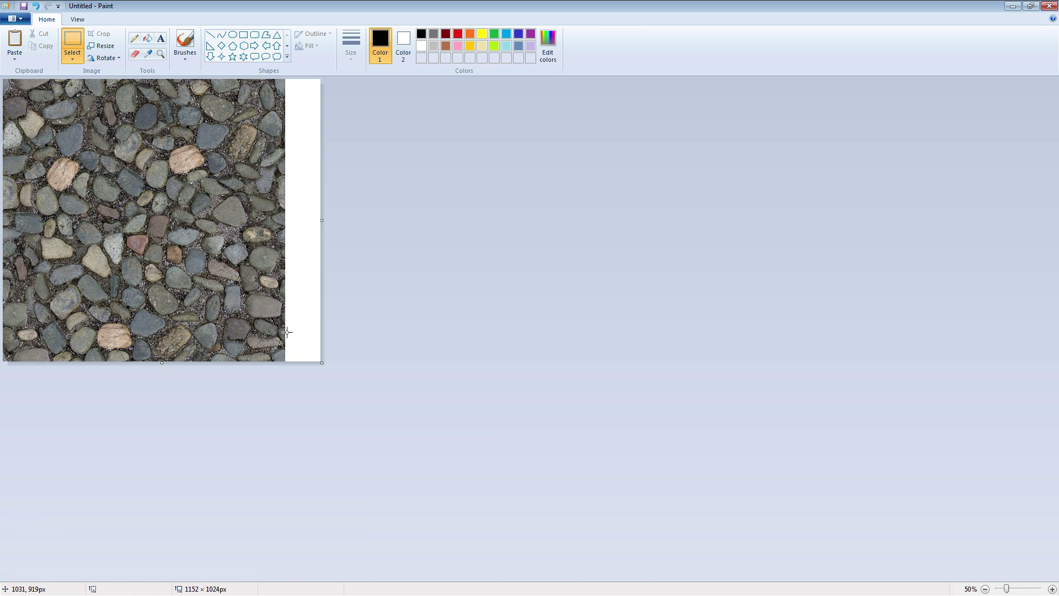
Step: Enlarge the canvas to about 2922 × 1574 px and paste a second texture copy flush beside the first
left_click_drag(322, 363, 808, 512)
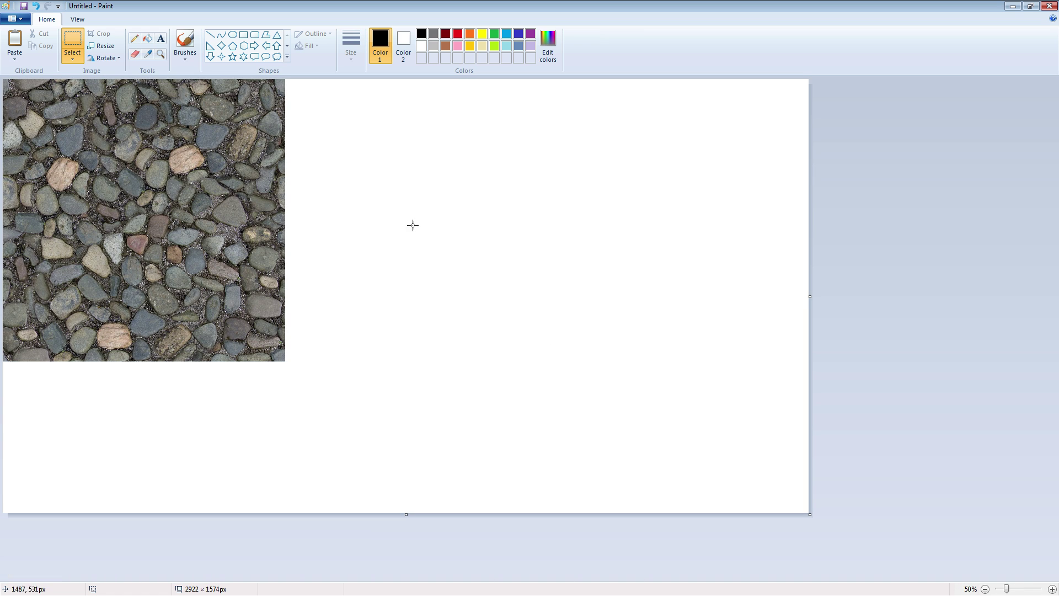
left_click(14, 39)
left_click_drag(197, 179, 415, 182)
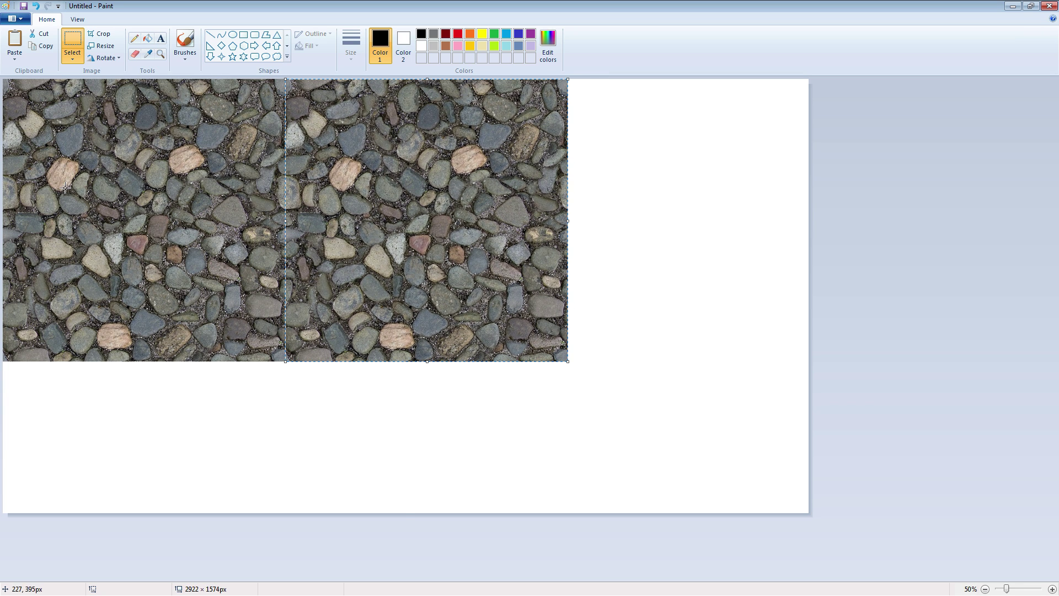
left_click(674, 199)
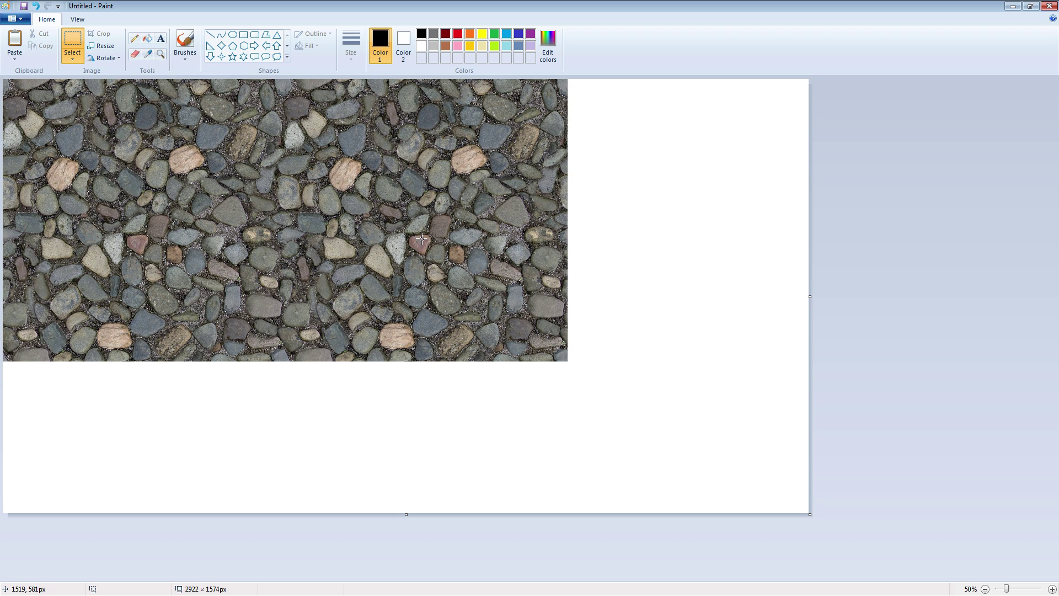
Step: Close Paint without saving and return to the enlarged cobblestone image in Chrome
left_click(1050, 6)
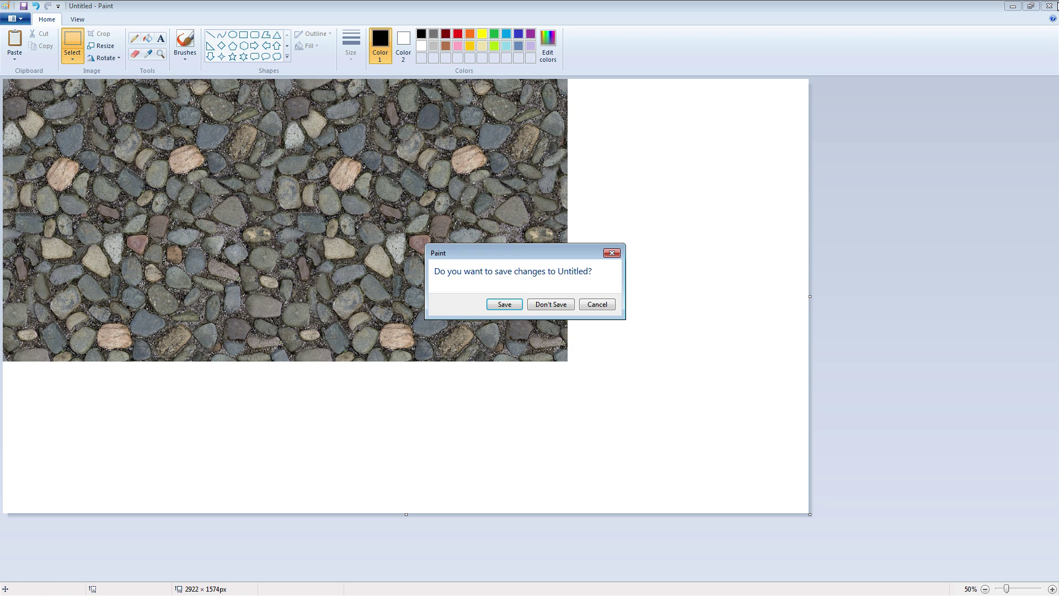
left_click(559, 306)
scroll(668, 406, "down", 2)
scroll(668, 406, "down", 1)
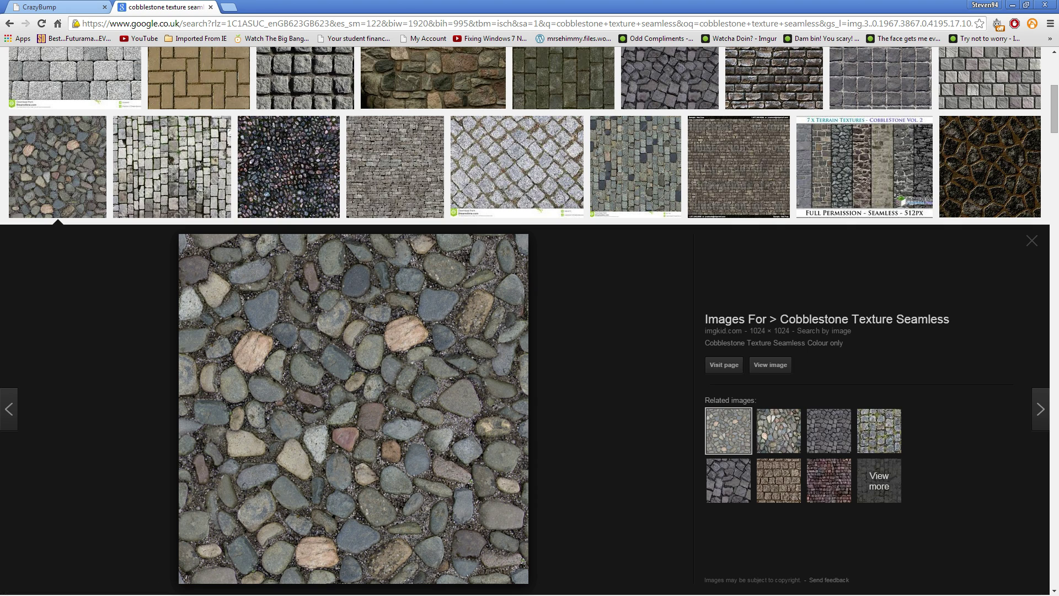
right_click(391, 326)
left_click(436, 441)
Step: Switch to CrazyBump and open the photograph "Automatic Map Creation - Color Map" from the Desktop
left_click(236, 502)
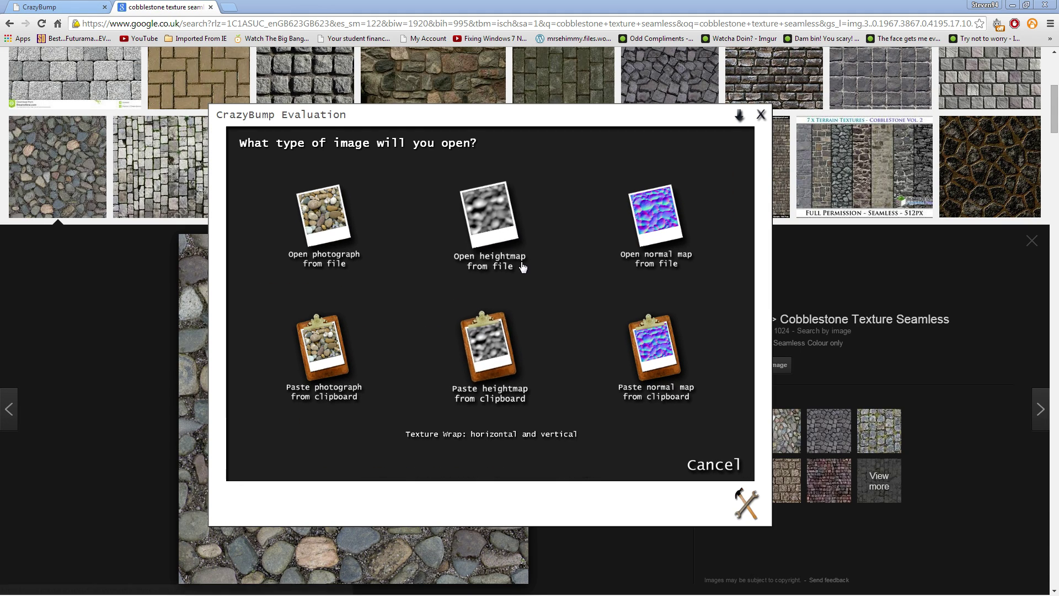
left_click(298, 231)
left_click(496, 252)
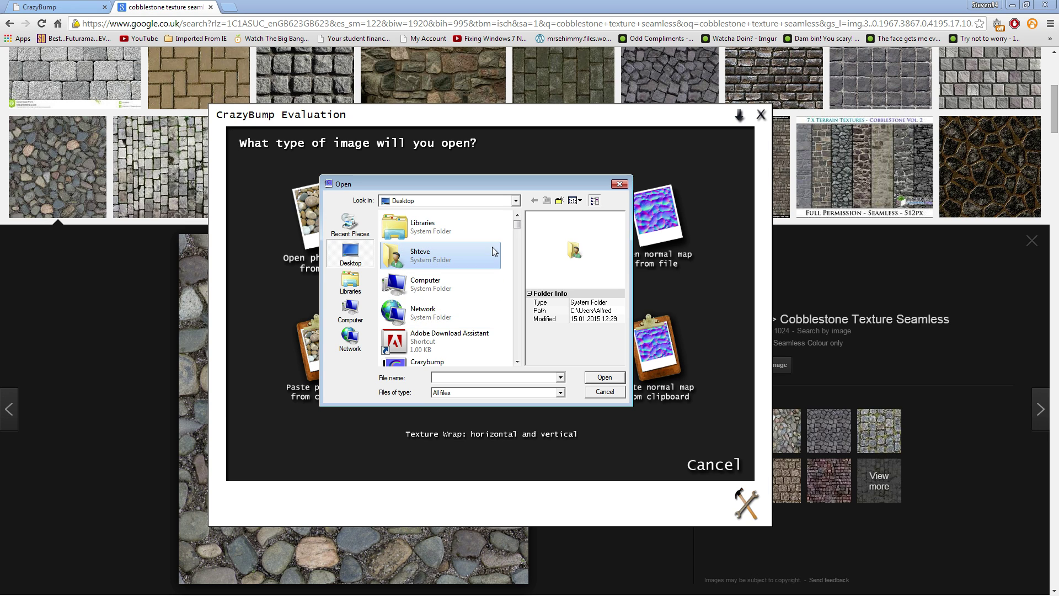
left_click(449, 340)
scroll(466, 319, "down", 3)
scroll(468, 293, "down", 5)
type("Alter")
key("Down")
key("Down")
key("Down")
key("Down")
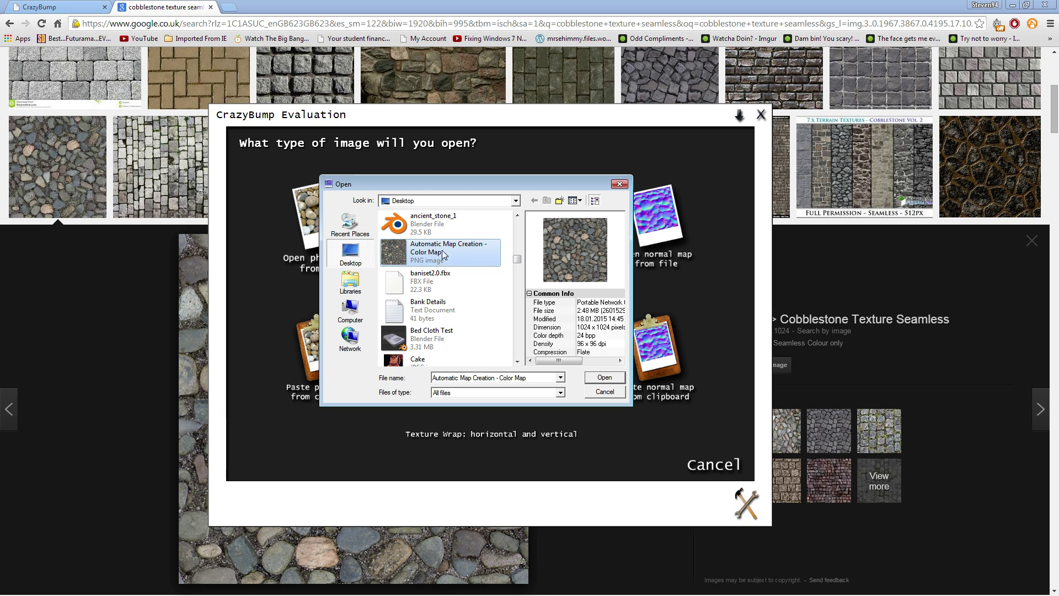
double_click(458, 257)
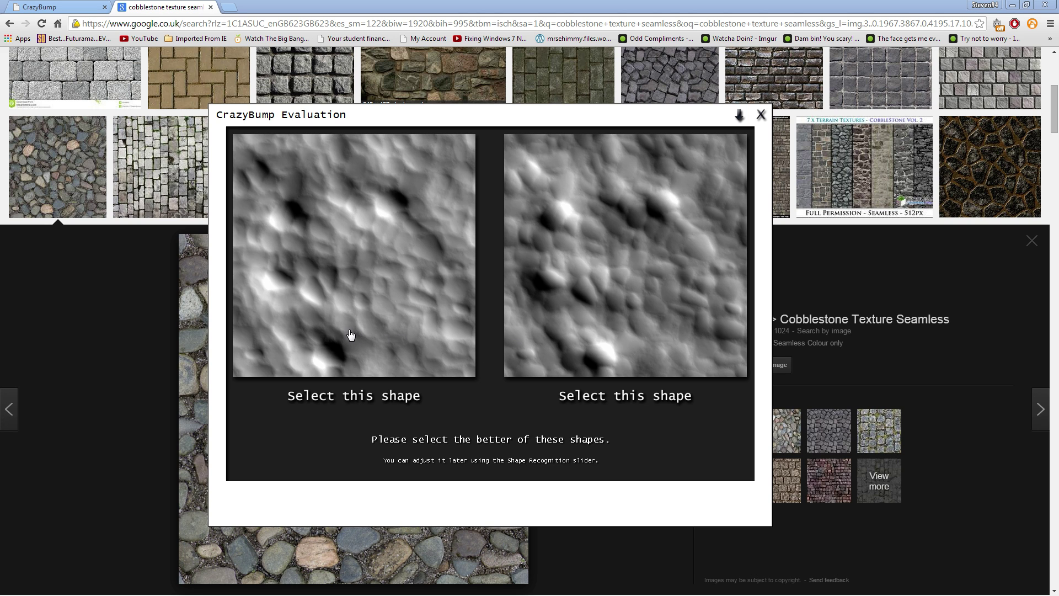
Step: Choose the second proposed shape and arrange the main CrazyBump window and the Preview window side by side
left_click(563, 348)
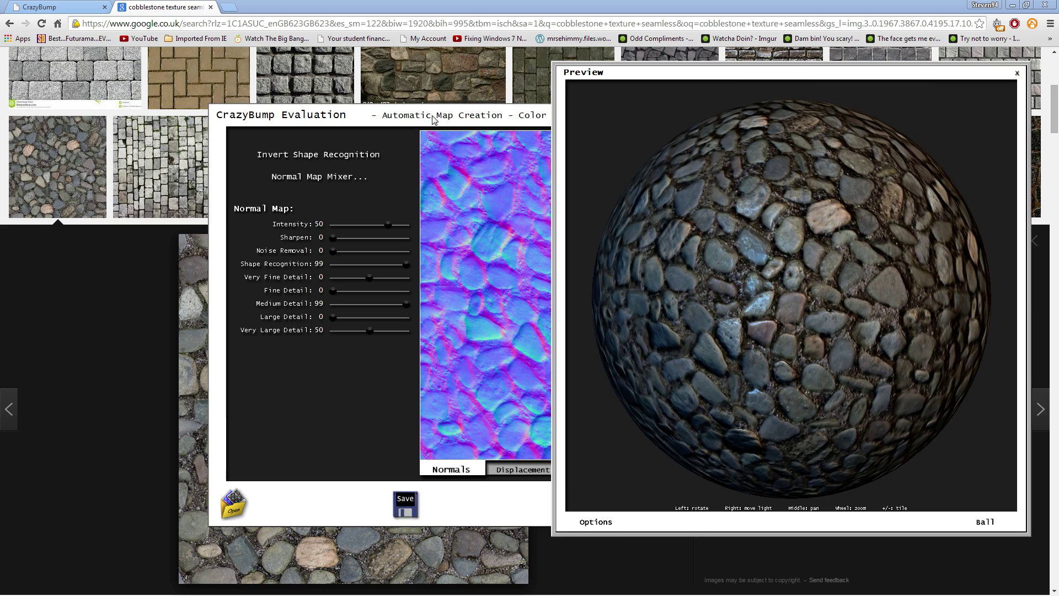
left_click_drag(435, 120, 216, 106)
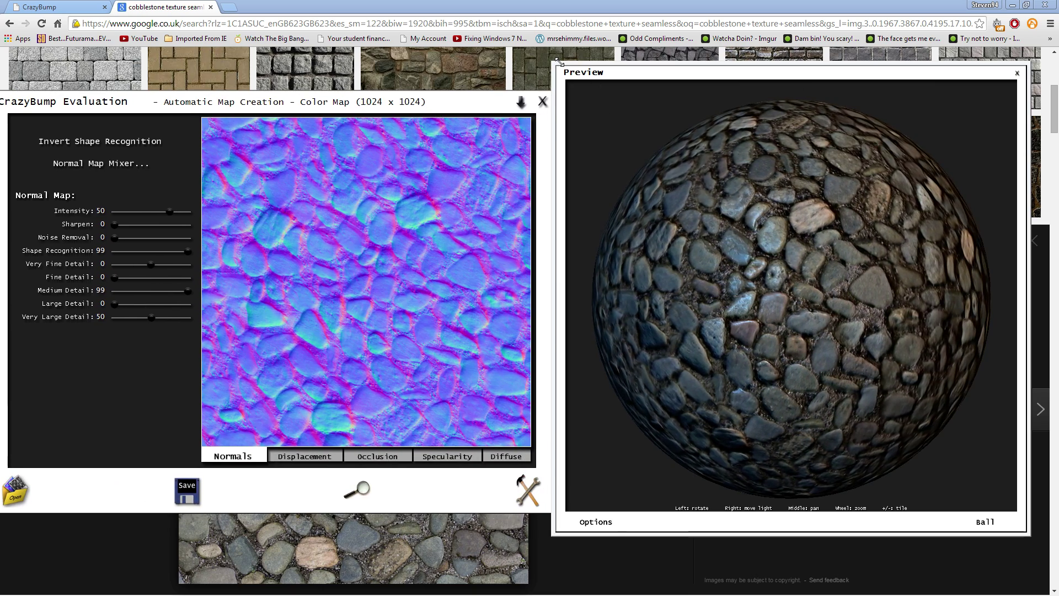
left_click_drag(557, 67, 622, 87)
left_click_drag(449, 107, 495, 100)
Step: Try the Parallax Displacement option on the preview ball to judge the stone relief
left_click(658, 522)
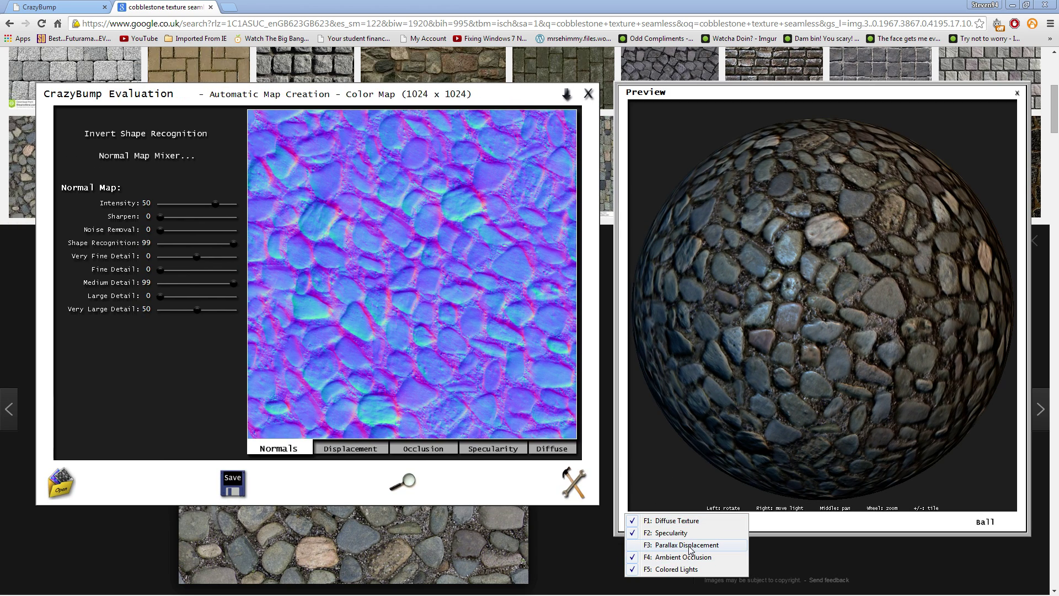
left_click(687, 545)
left_click_drag(721, 485, 774, 269)
left_click(683, 520)
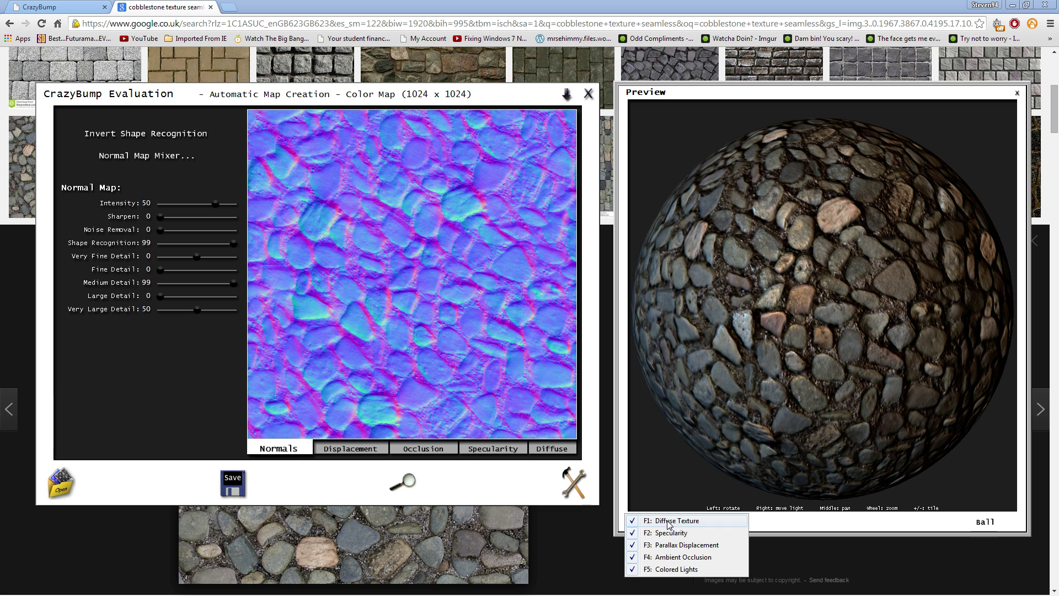
left_click(682, 551)
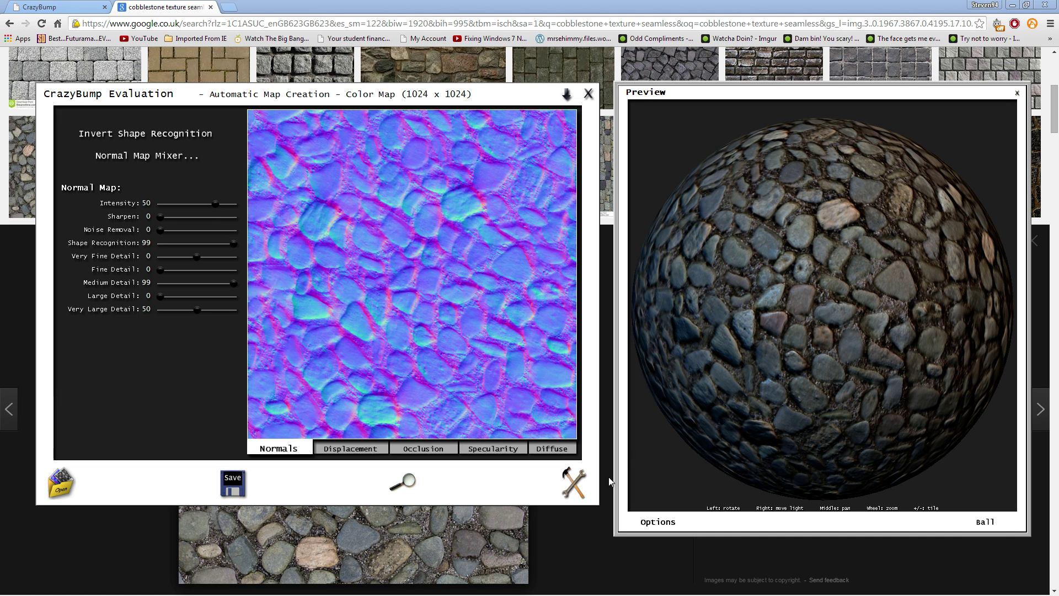
Step: Try a normal map intensity of -99 and inspect its effect on the preview ball
left_click_drag(217, 203, 104, 203)
left_click_drag(821, 307, 792, 319)
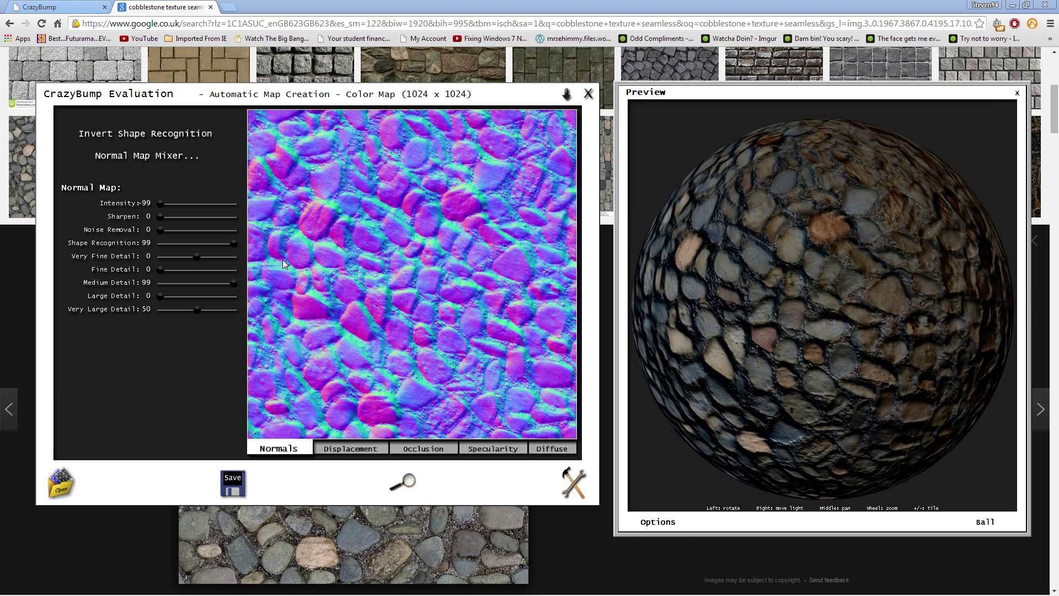
left_click_drag(805, 245, 807, 269)
scroll(827, 274, "up", 2)
Step: Set the normal map intensity to 99 and move the preview light across the stones
left_click_drag(160, 204, 230, 207)
left_click(232, 211)
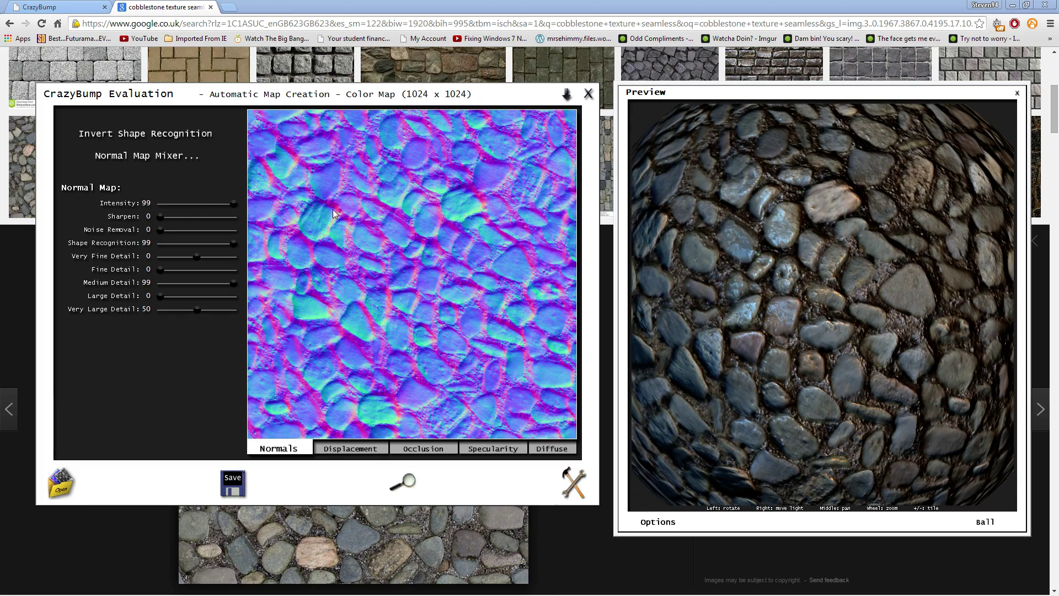
right_click(919, 368)
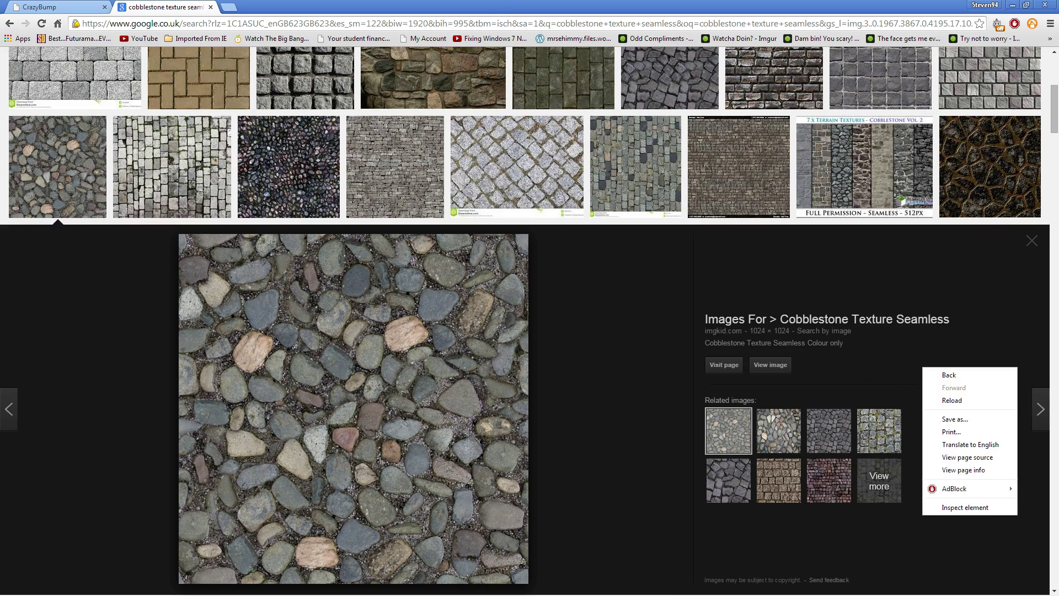
key("alt+Tab")
right_click_drag(753, 254, 787, 209)
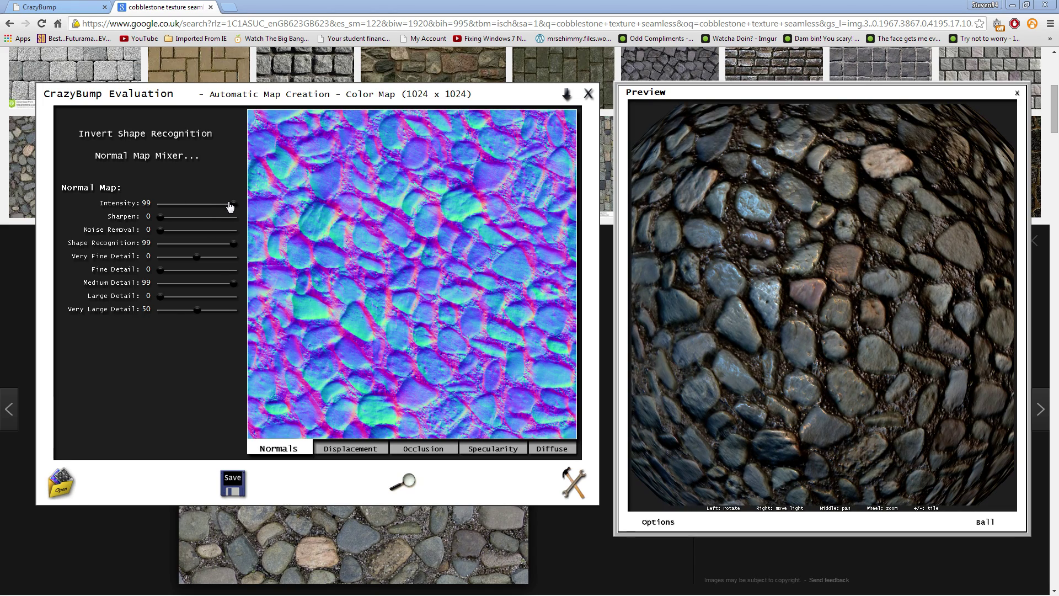
Step: Set the normal map intensity to 77, try a Sharpen value of 24 and return Sharpen to 0
left_click_drag(232, 207, 226, 206)
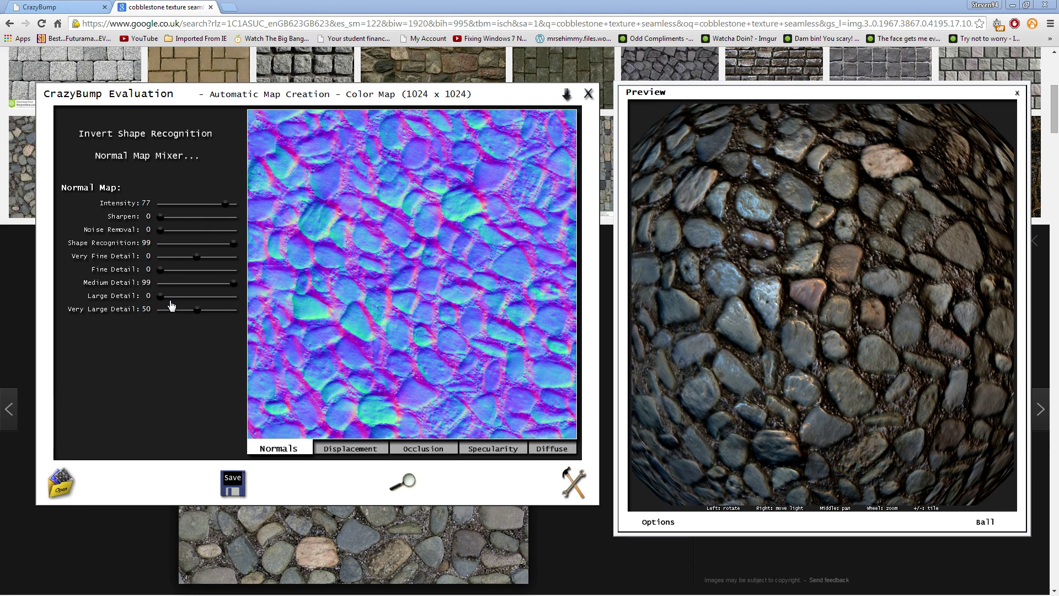
left_click_drag(162, 217, 177, 216)
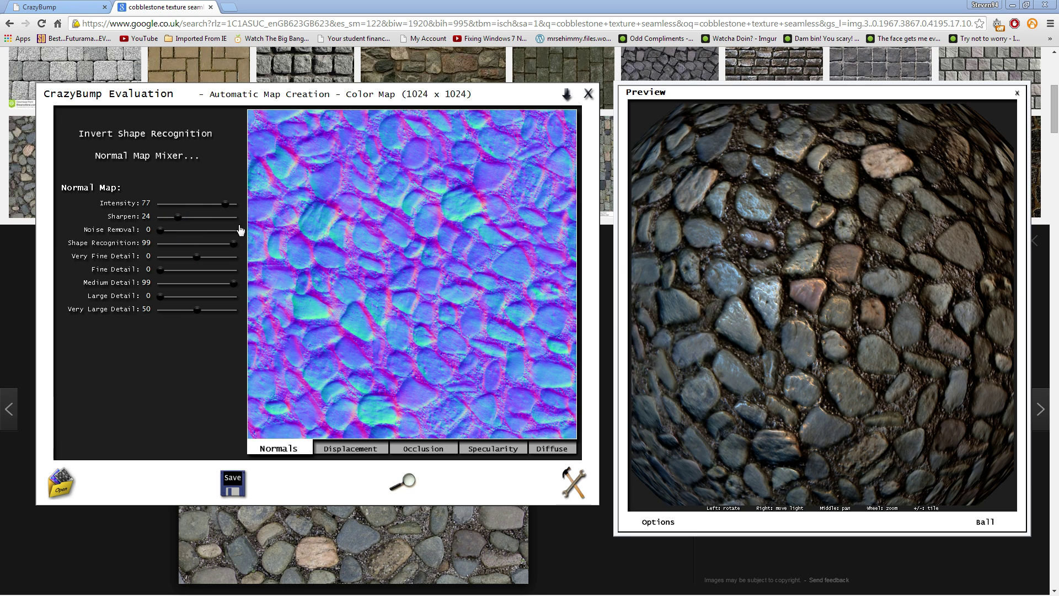
left_click_drag(177, 217, 160, 217)
right_click_drag(842, 236, 787, 248)
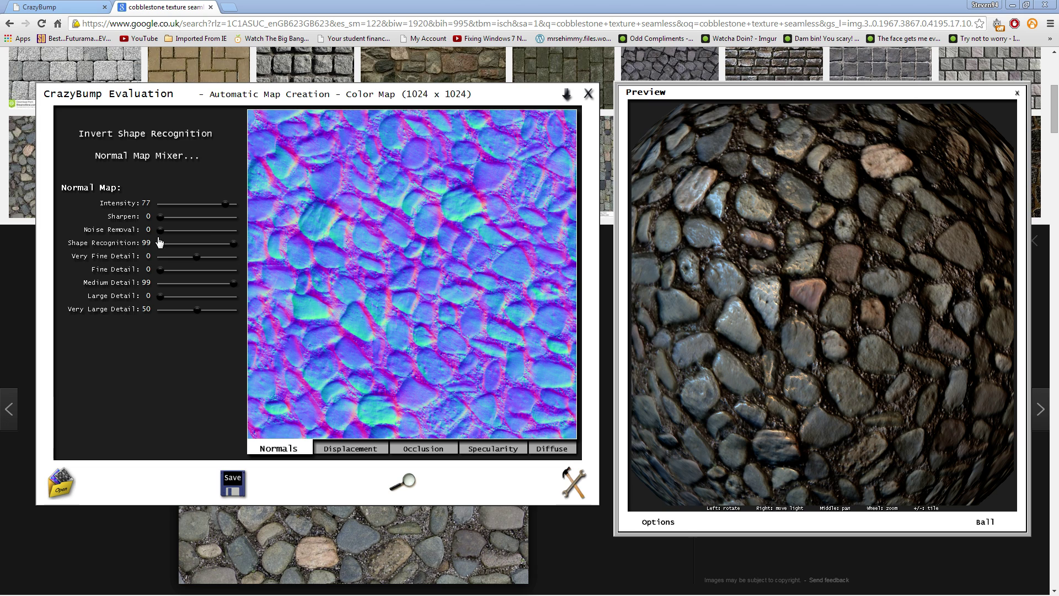
Step: Set the normal map's Noise Removal to 3, Shape Recognition to 66, Very Fine Detail to 10, Medium Detail to 51 and Large Detail to 25
left_click_drag(159, 230, 181, 257)
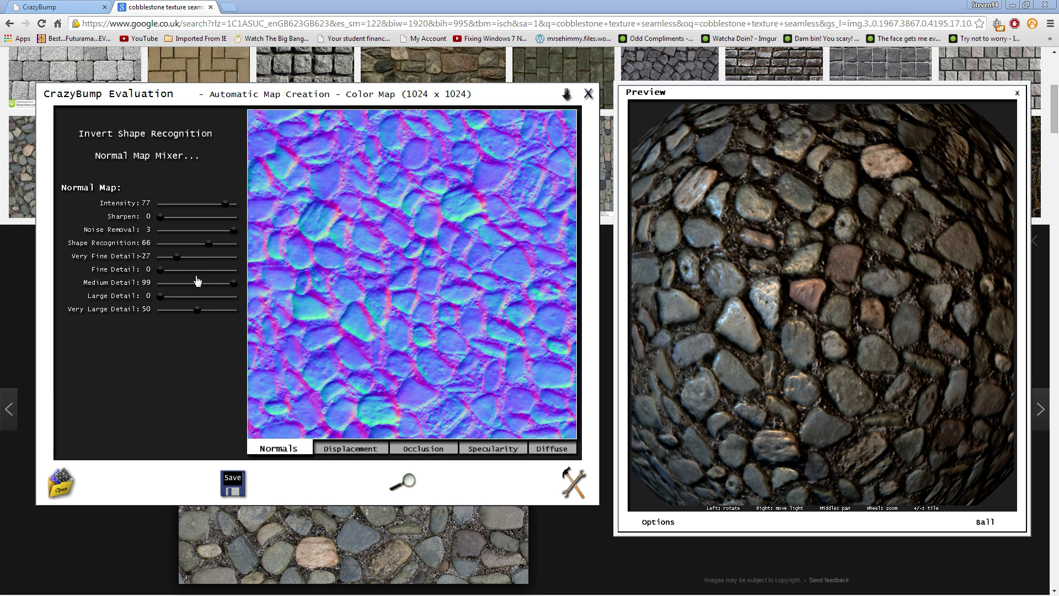
left_click_drag(181, 266, 239, 276)
left_click_drag(234, 270, 155, 276)
left_click_drag(234, 283, 178, 300)
Step: Compare Very Large Detail values of 99 and 0 while moving the light across the preview ball
left_click_drag(197, 310, 247, 318)
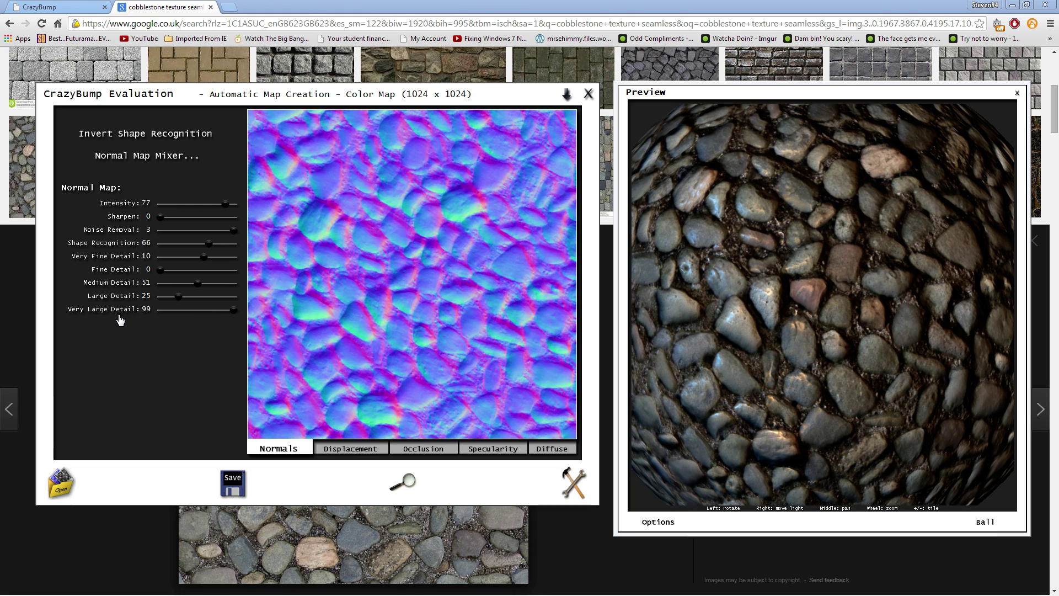
right_click_drag(715, 326, 774, 315)
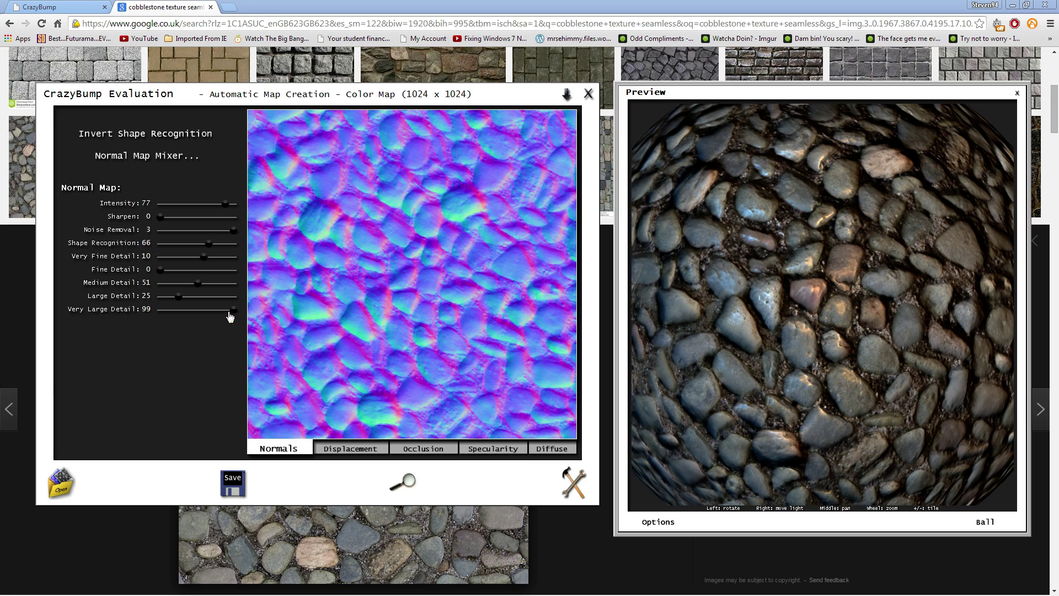
left_click_drag(230, 316, 147, 312)
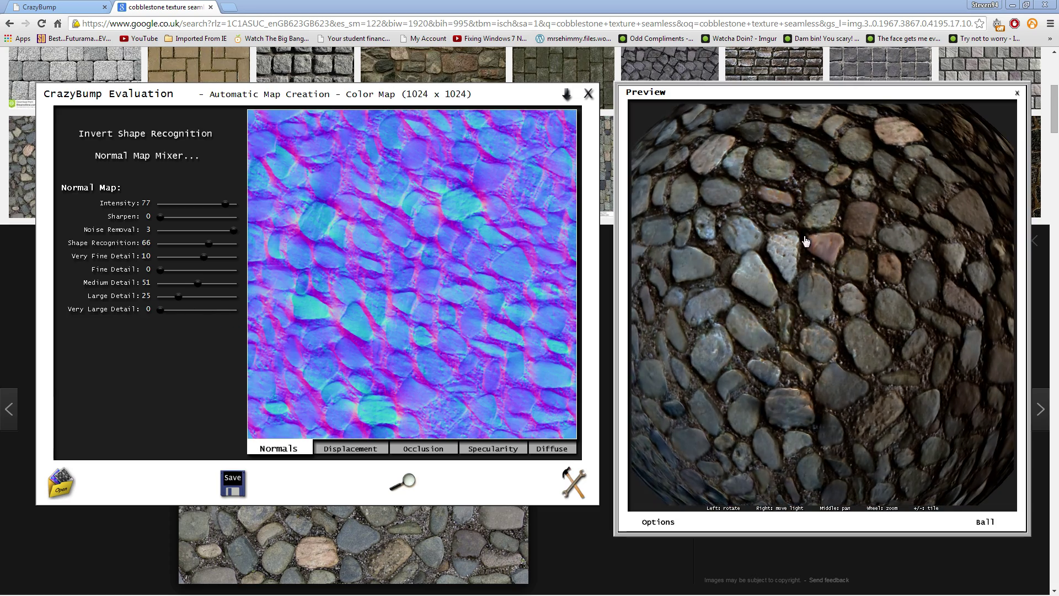
right_click_drag(786, 243, 771, 300)
left_click_drag(160, 310, 333, 330)
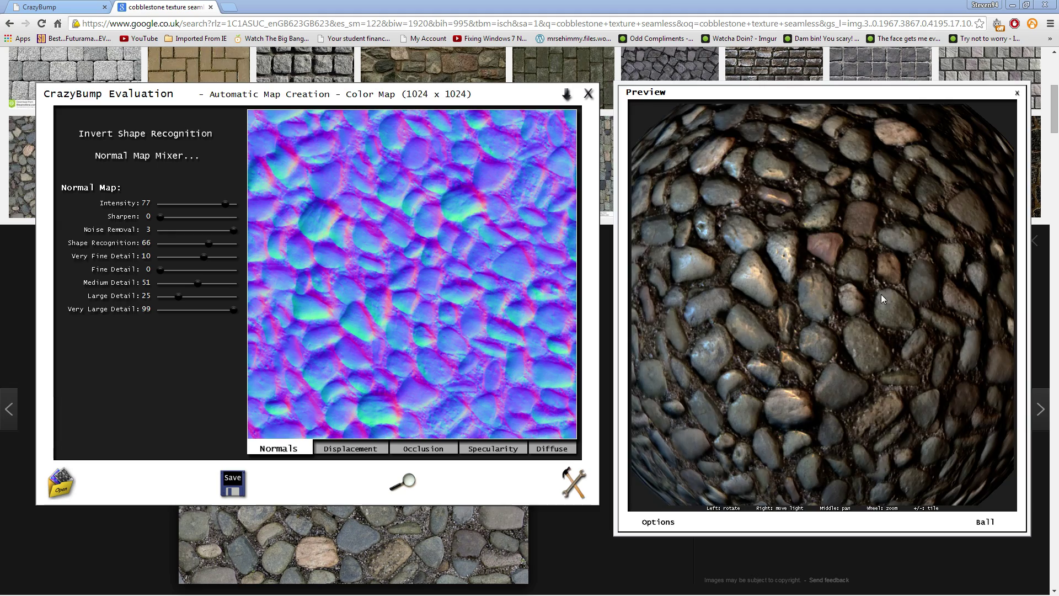
right_click_drag(886, 282, 824, 257)
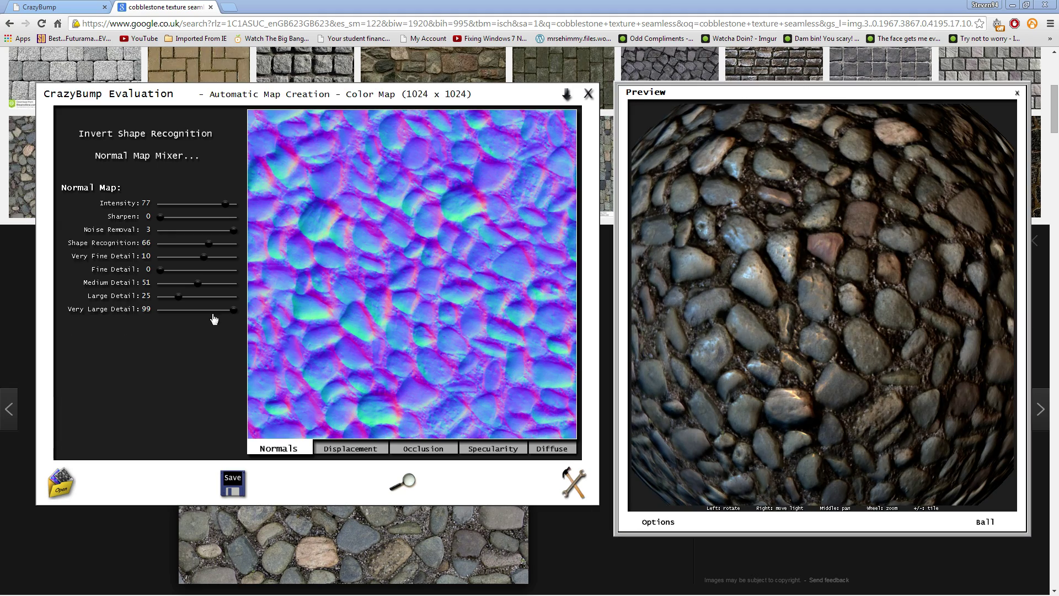
Step: Set Very Large Detail to 72 and check the stone relief from other ball and light angles
left_click_drag(235, 313, 214, 308)
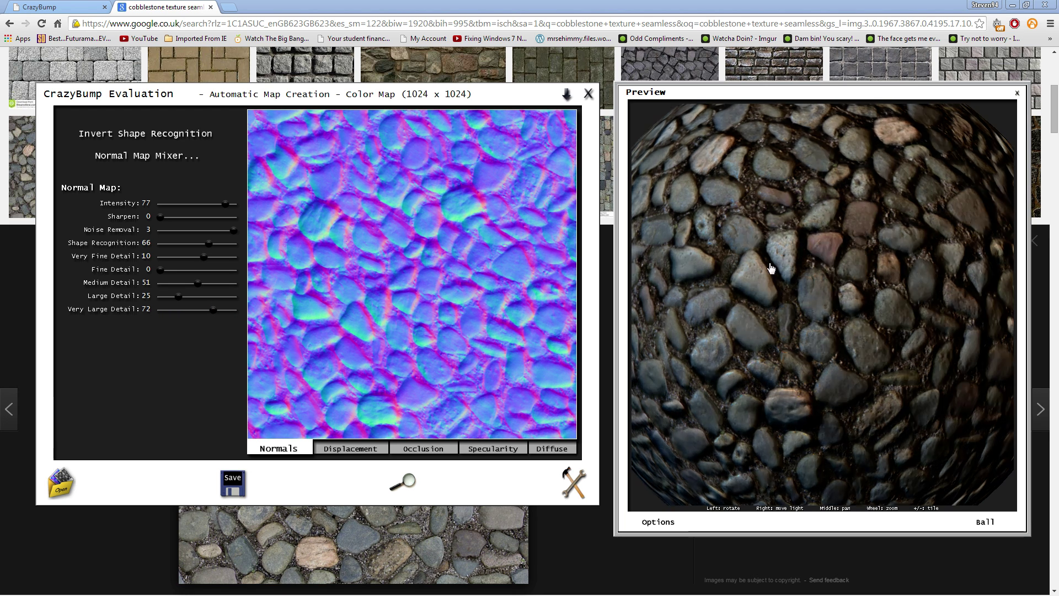
mouse_move(862, 272)
left_mouse_down()
mouse_move(870, 284)
mouse_move(828, 300)
mouse_move(827, 311)
mouse_move(827, 300)
left_mouse_up()
right_click_drag(827, 300, 689, 353)
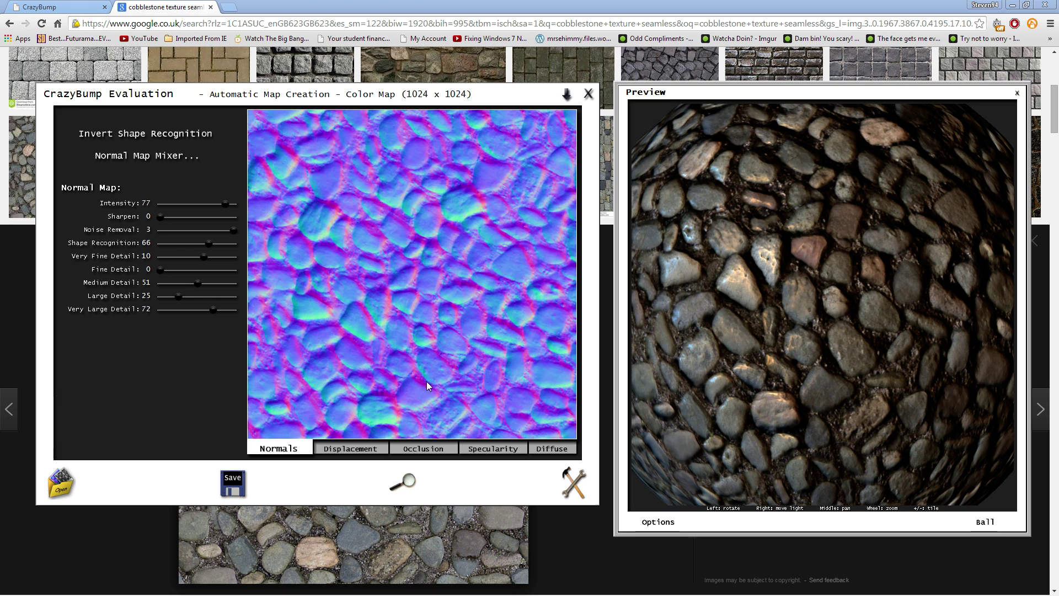
Step: View the displacement map, and set the occlusion map's Power to 51 and Enhance Detail to 66
left_click(342, 451)
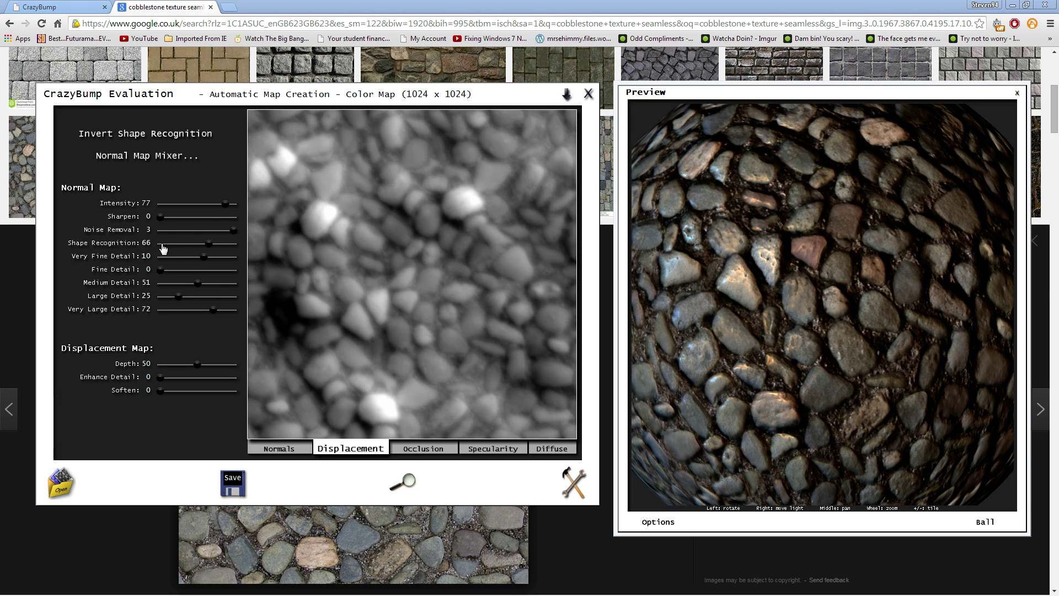
left_click(423, 449)
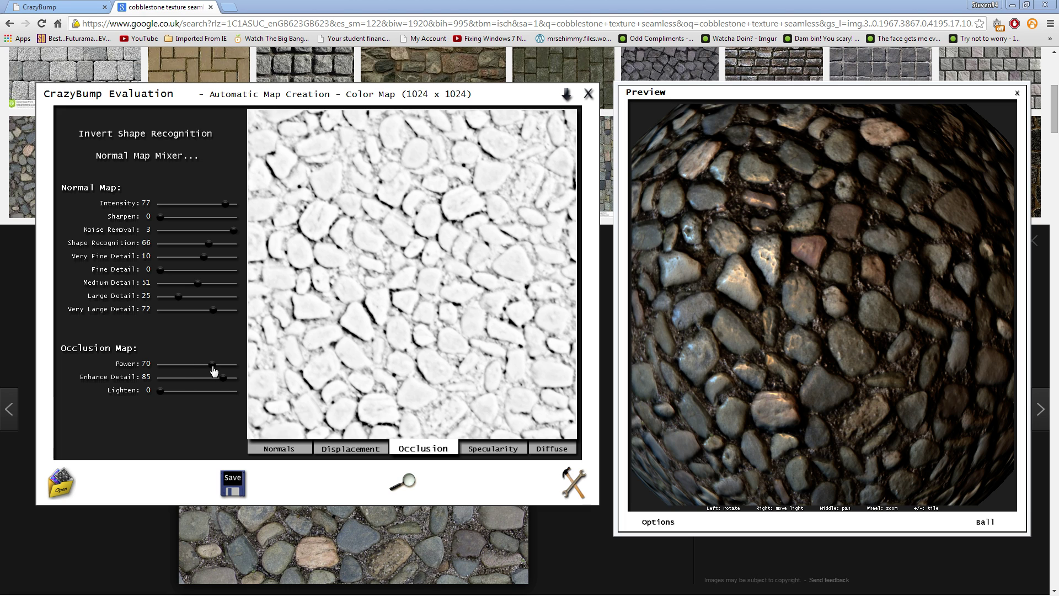
mouse_move(214, 370)
left_mouse_down()
mouse_move(231, 370)
mouse_move(130, 374)
mouse_move(202, 370)
mouse_move(215, 378)
mouse_move(198, 381)
mouse_move(211, 382)
left_mouse_up()
right_click_drag(883, 331, 960, 304)
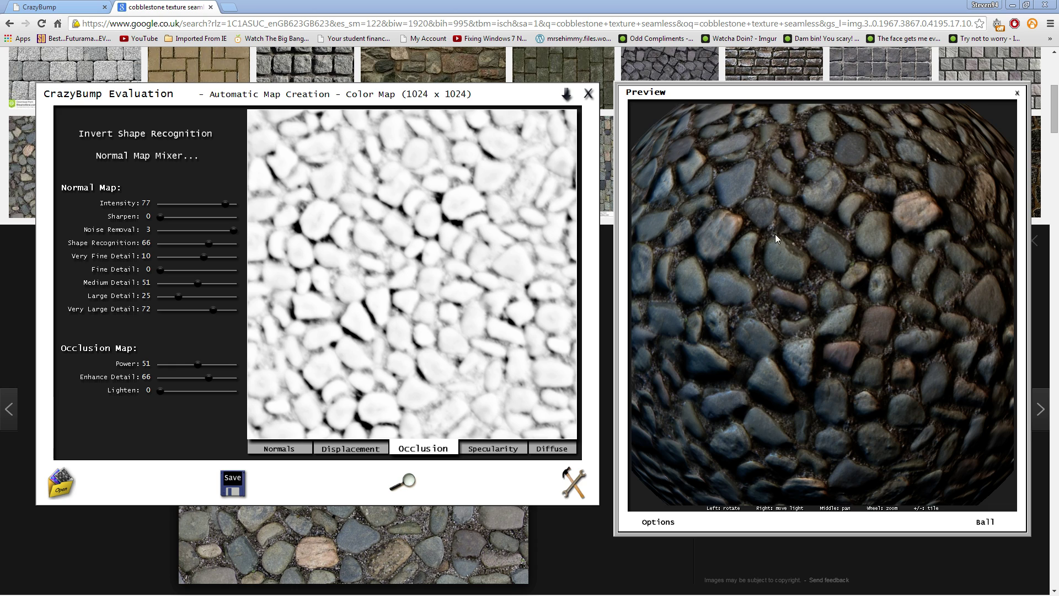
right_click_drag(767, 224, 783, 276)
left_click(449, 229)
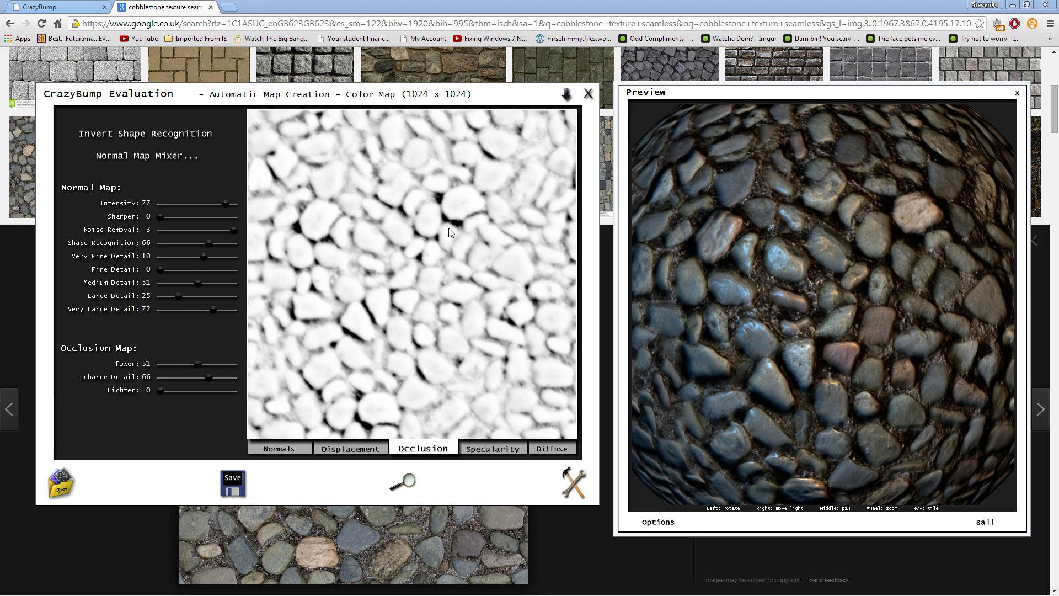
Step: Display the specularity map, raise its Brightness to 99 and inspect the highlights on the preview ball
left_click(497, 454)
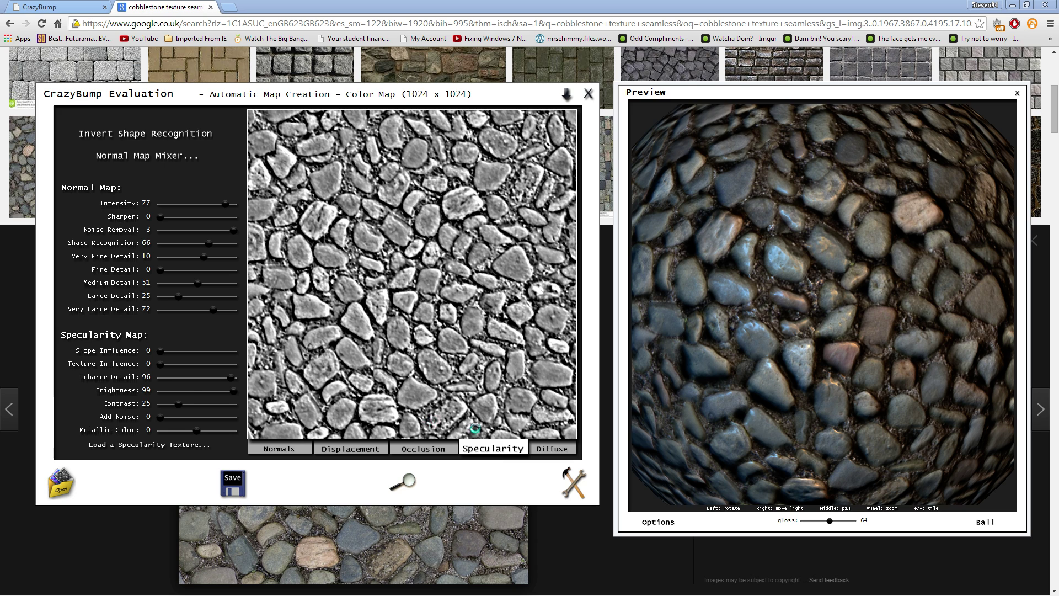
left_click_drag(214, 392, 498, 428)
left_click_drag(810, 318, 799, 275)
right_click_drag(799, 275, 773, 309)
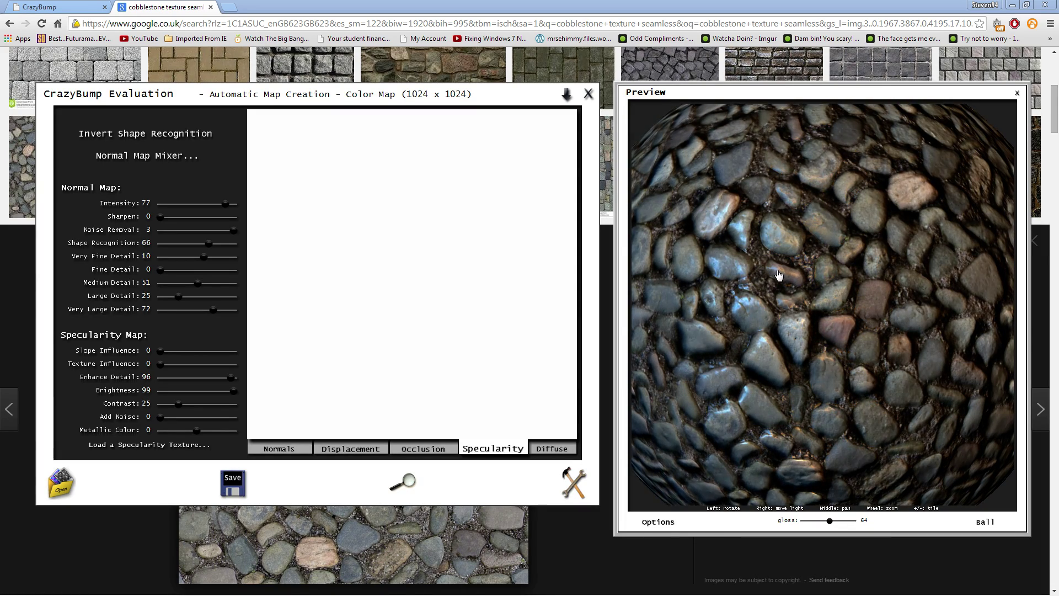
Step: Try darker specularity Brightness values around -36 to -39 and check the shine under a moved light
left_click_drag(234, 390, 96, 380)
left_click_drag(159, 395, 189, 395)
mouse_move(860, 265)
right_mouse_down()
mouse_move(926, 180)
mouse_move(842, 271)
right_mouse_up()
left_click_drag(188, 395, 185, 394)
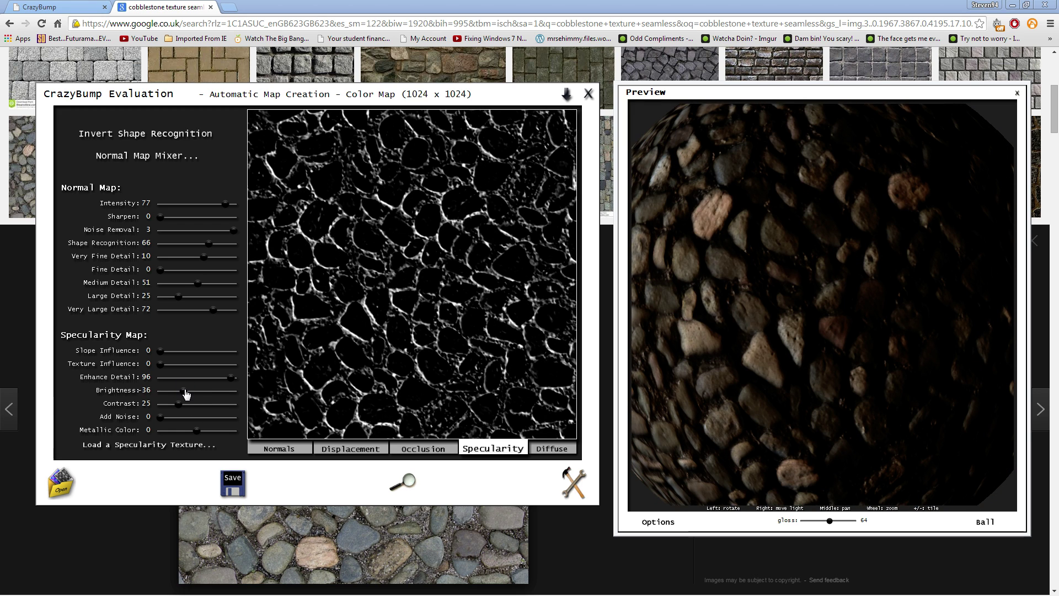
mouse_move(815, 255)
right_mouse_down()
mouse_move(748, 265)
mouse_move(712, 251)
mouse_move(778, 286)
mouse_move(764, 289)
right_mouse_up()
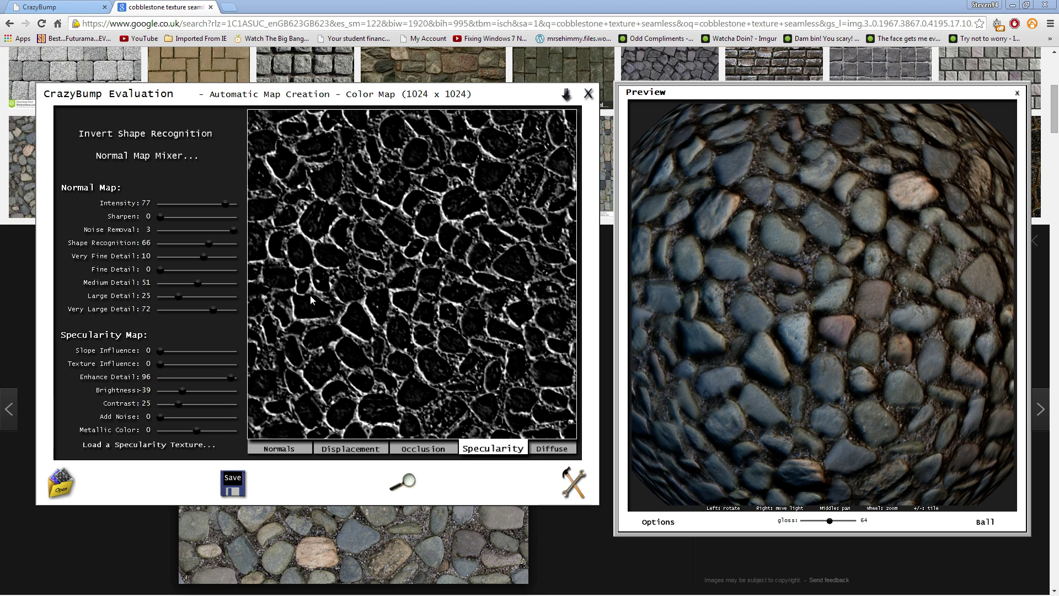
Step: Set the specularity map's Enhance Detail to 92, Brightness to -35, Contrast to 57 and Add Noise to 17
left_click_drag(182, 393, 189, 397)
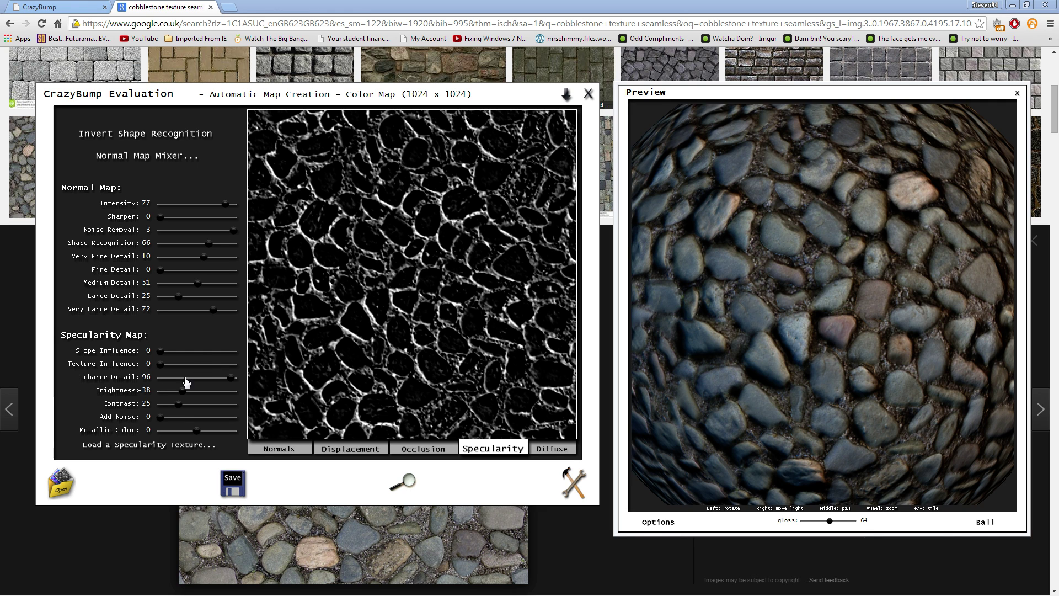
left_click_drag(179, 406, 226, 380)
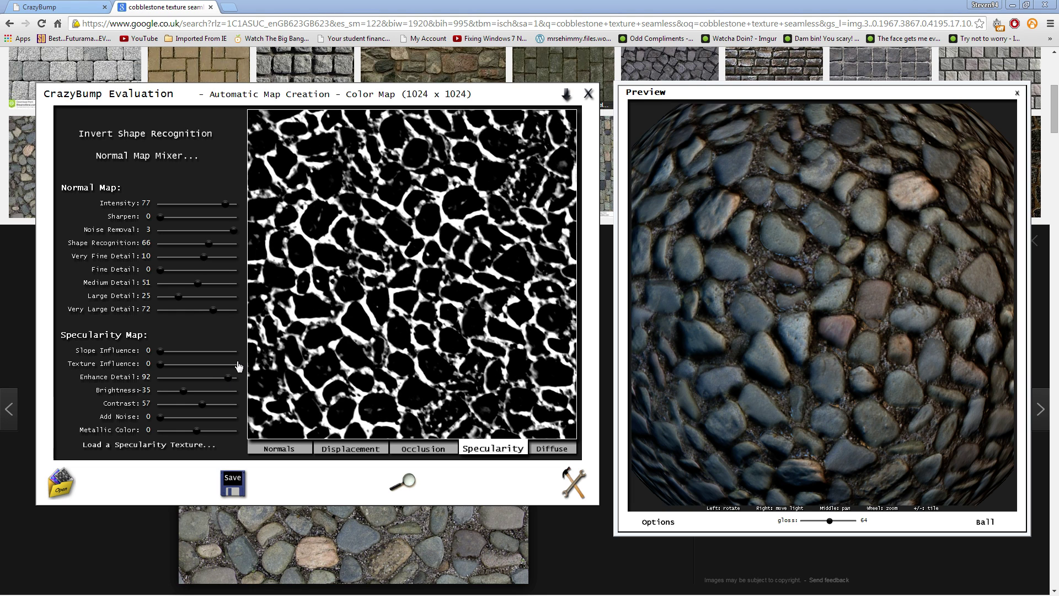
mouse_move(874, 265)
right_mouse_down()
mouse_move(910, 243)
mouse_move(858, 316)
mouse_move(887, 246)
mouse_move(895, 352)
mouse_move(888, 258)
right_mouse_up()
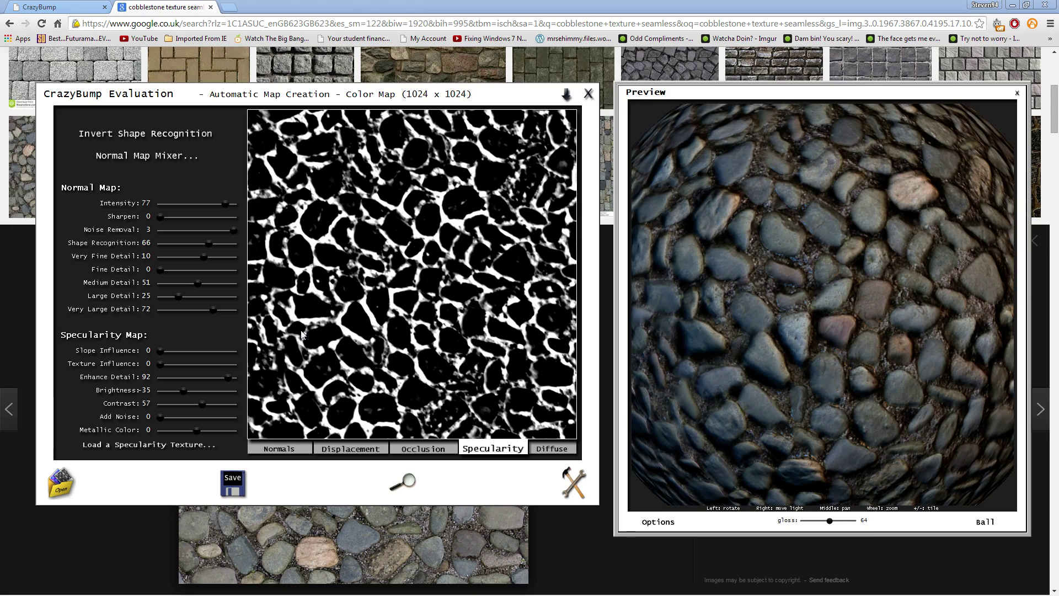
left_click_drag(160, 418, 173, 425)
mouse_move(800, 248)
right_mouse_down()
mouse_move(837, 225)
mouse_move(737, 314)
mouse_move(799, 312)
mouse_move(745, 329)
mouse_move(568, 308)
right_mouse_up()
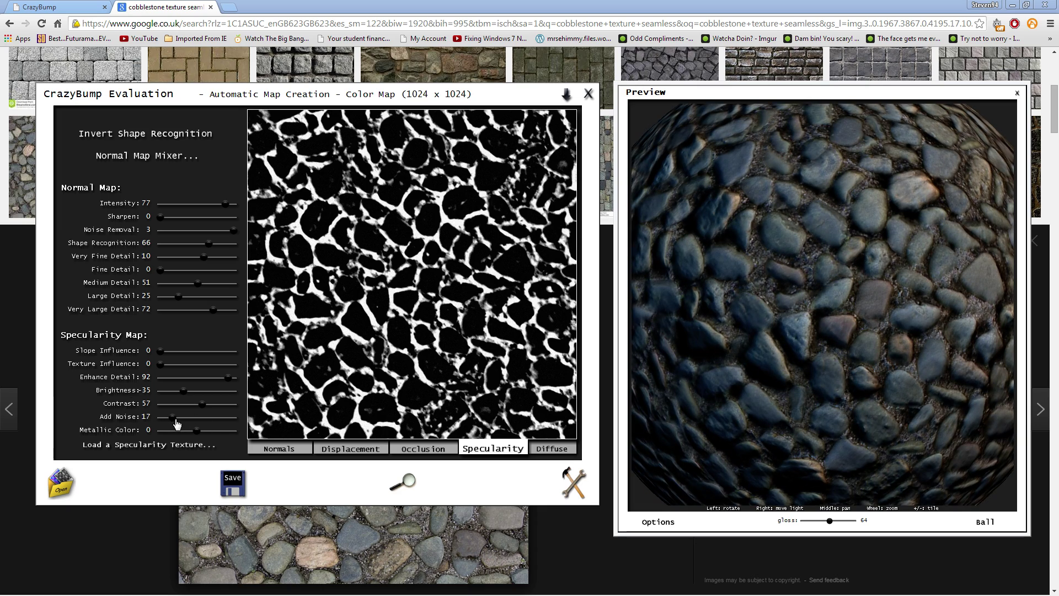
Step: Display the diffuse map, try Remove Shading at 99 and inspect the whole preview ball
left_click(552, 448)
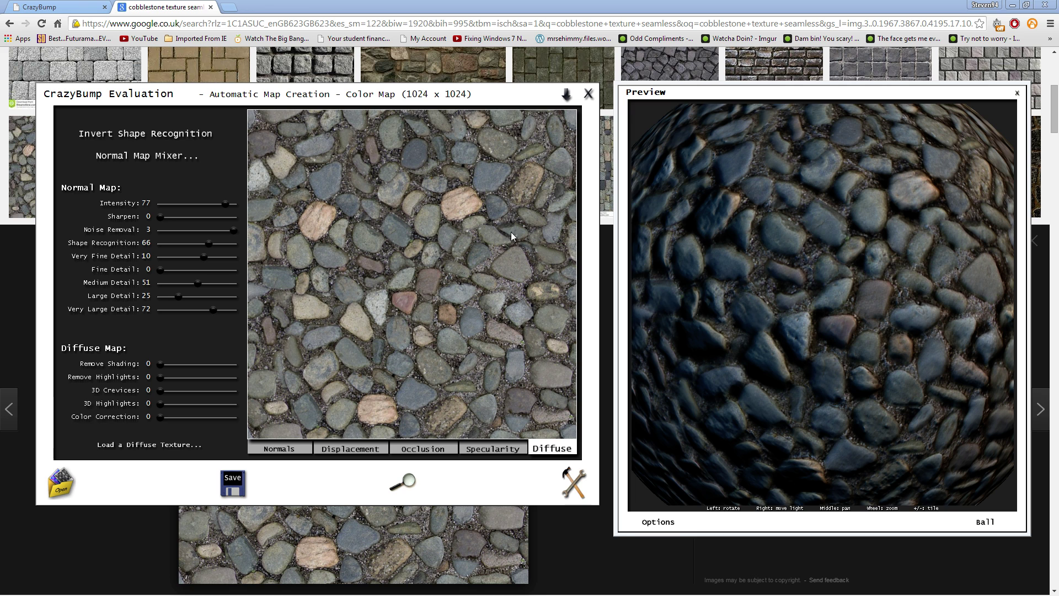
mouse_move(160, 364)
left_mouse_down()
mouse_move(246, 370)
mouse_move(237, 378)
mouse_move(116, 368)
mouse_move(603, 371)
left_mouse_up()
left_click_drag(796, 235, 811, 256)
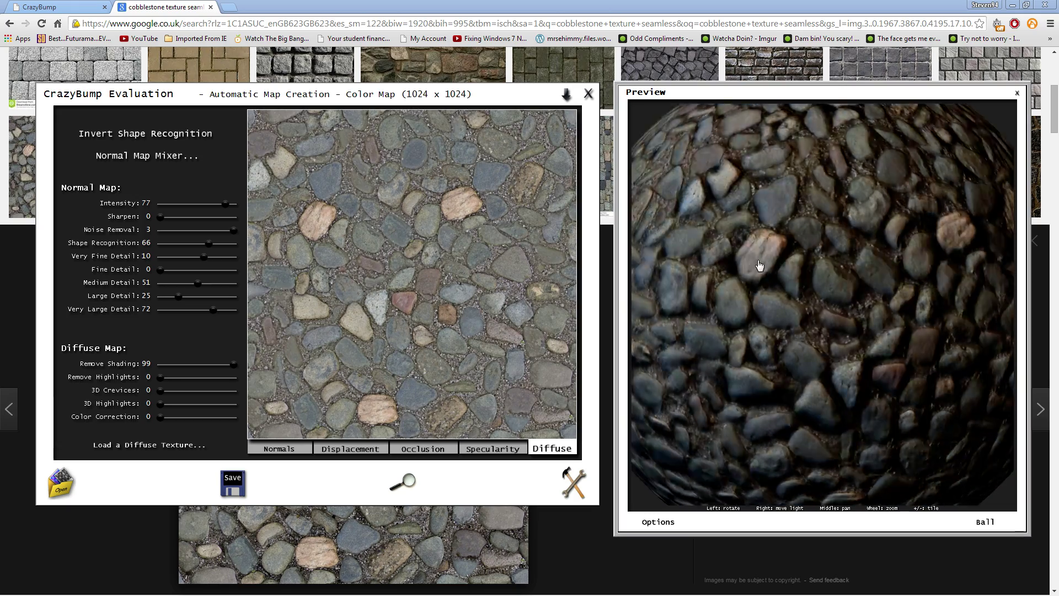
scroll(899, 331, "down", 4)
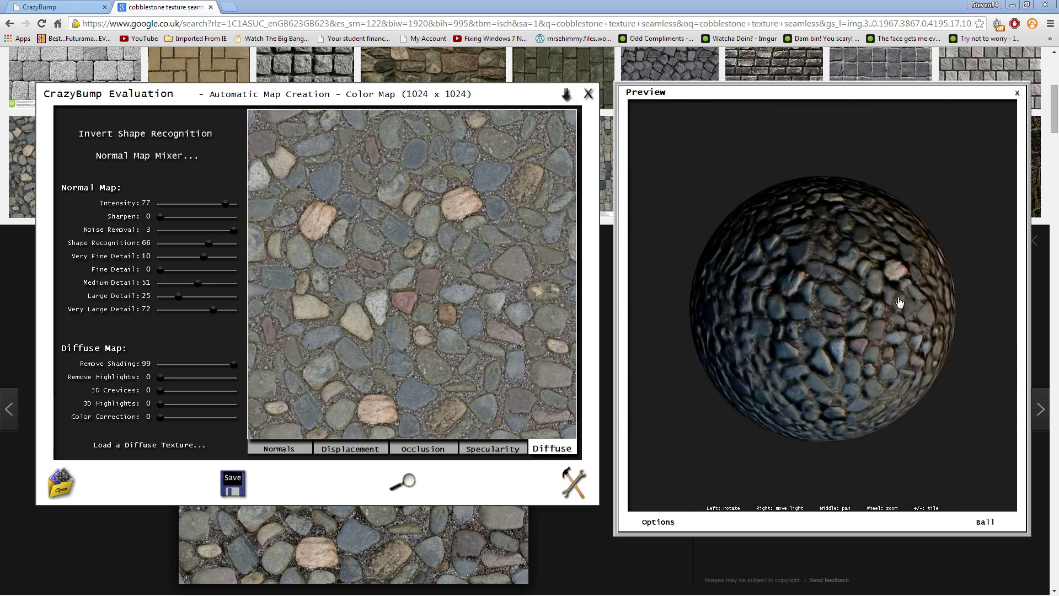
Step: Return the diffuse map's Remove Shading to 0 and set 3D Crevices to 71 after trying 99
mouse_move(234, 364)
left_mouse_down()
mouse_move(156, 361)
mouse_move(211, 364)
mouse_move(160, 364)
mouse_move(198, 380)
mouse_move(145, 381)
mouse_move(251, 394)
left_mouse_up()
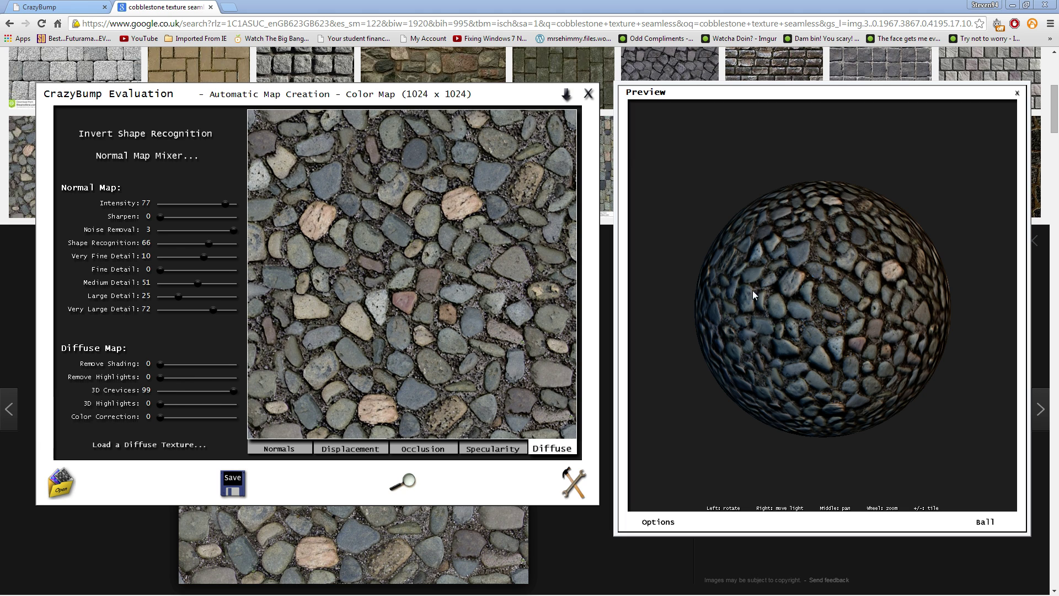
scroll(827, 275, "up", 5)
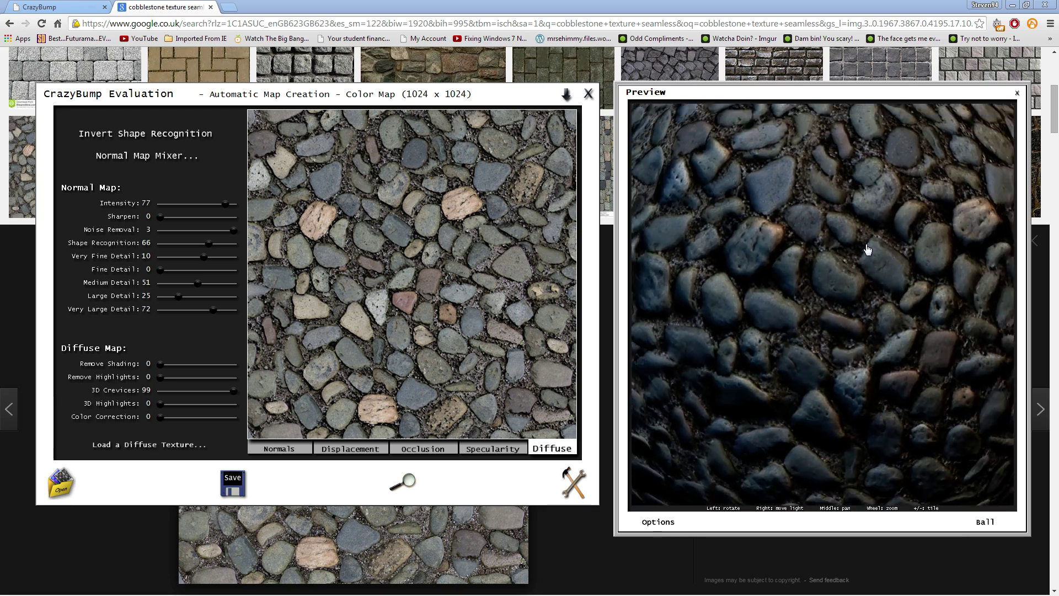
scroll(850, 248, "down", 5)
left_click_drag(219, 398, 48, 409)
Step: Try a diffuse Color Correction of 99, reset it to 0 and inspect the preview ball
left_click_drag(161, 418, 300, 425)
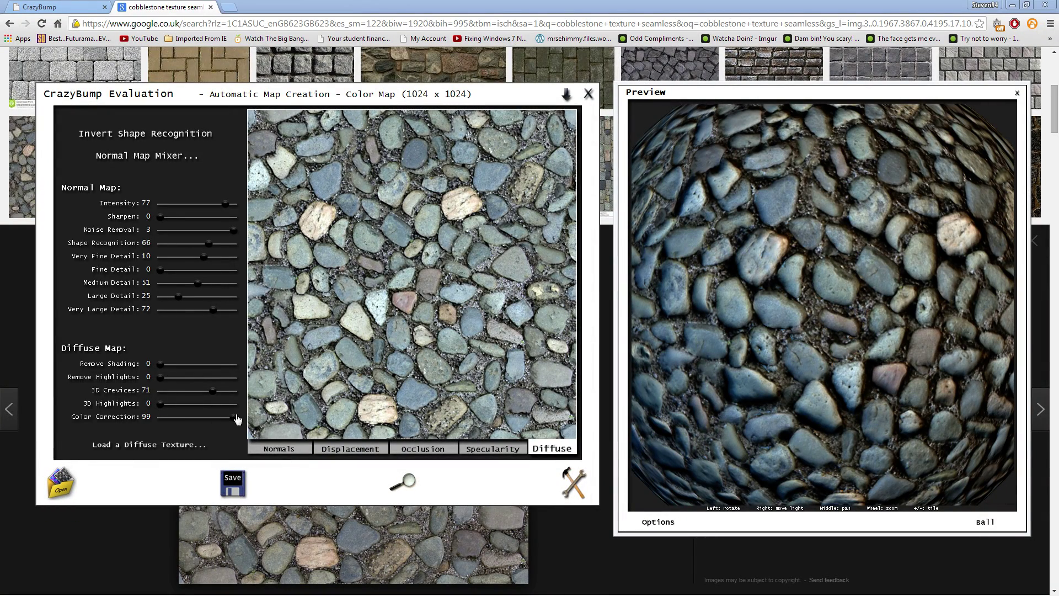
left_click_drag(234, 417, 80, 403)
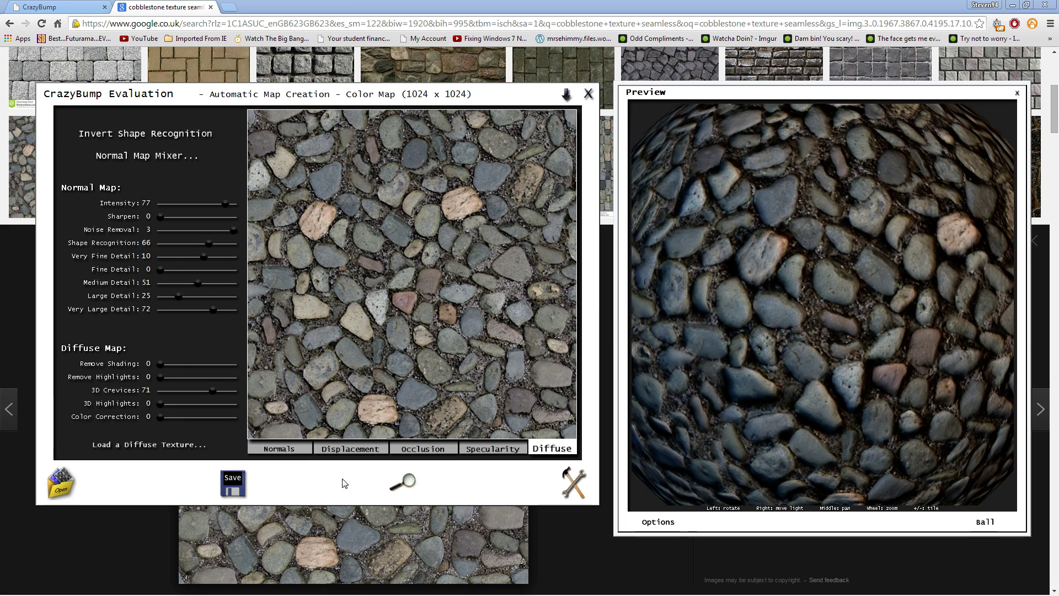
scroll(737, 333, "down", 5)
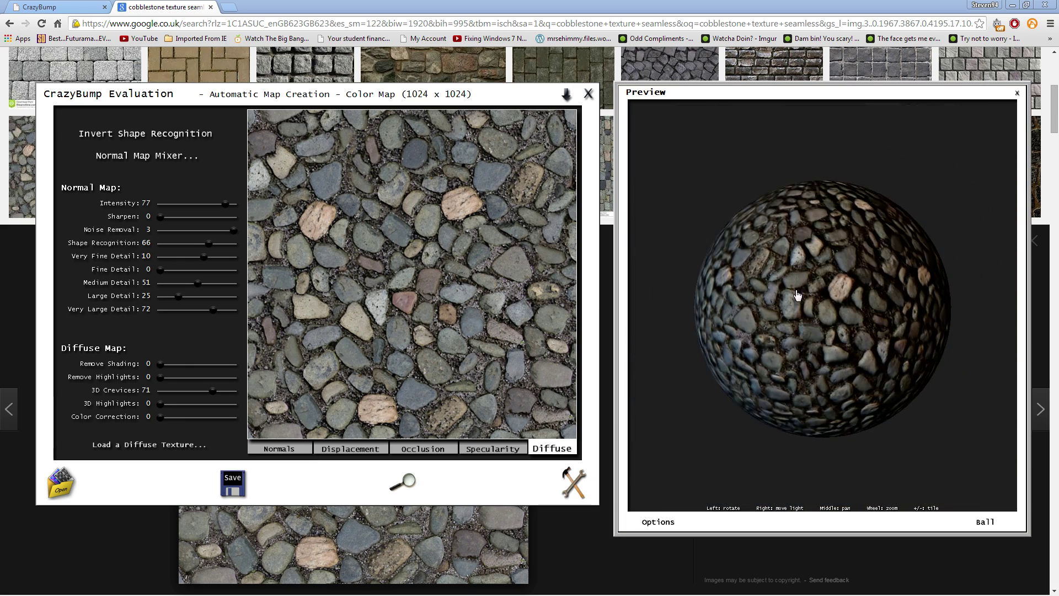
scroll(822, 284, "up", 5)
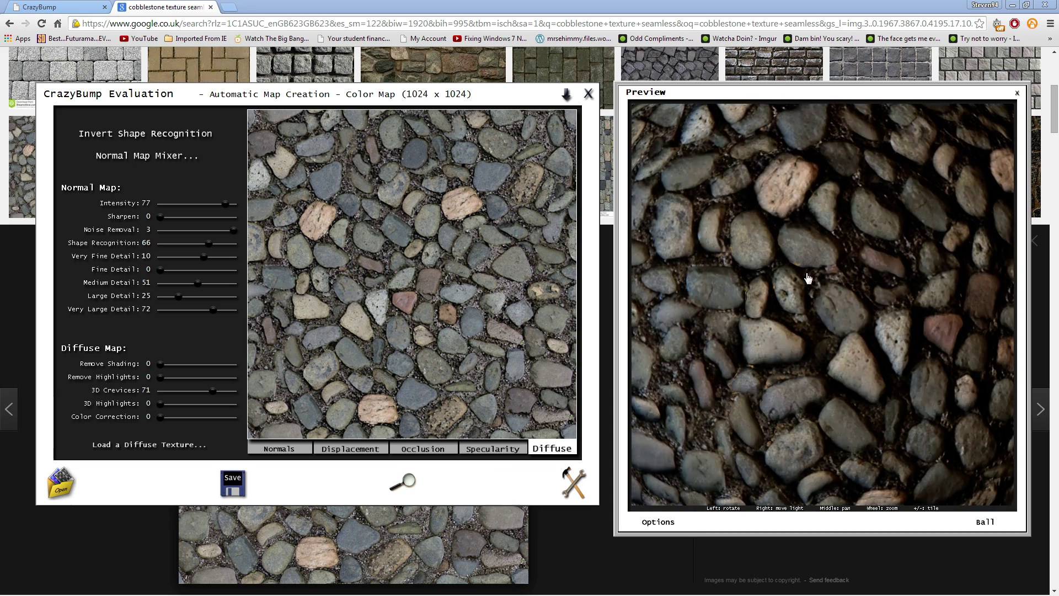
Step: Set the normal map intensity to 99 and inspect the stones up close and from afar under different light directions
left_click_drag(226, 204, 240, 206)
right_click_drag(832, 323, 863, 378)
scroll(863, 378, "down", 1)
left_click_drag(864, 383, 844, 287)
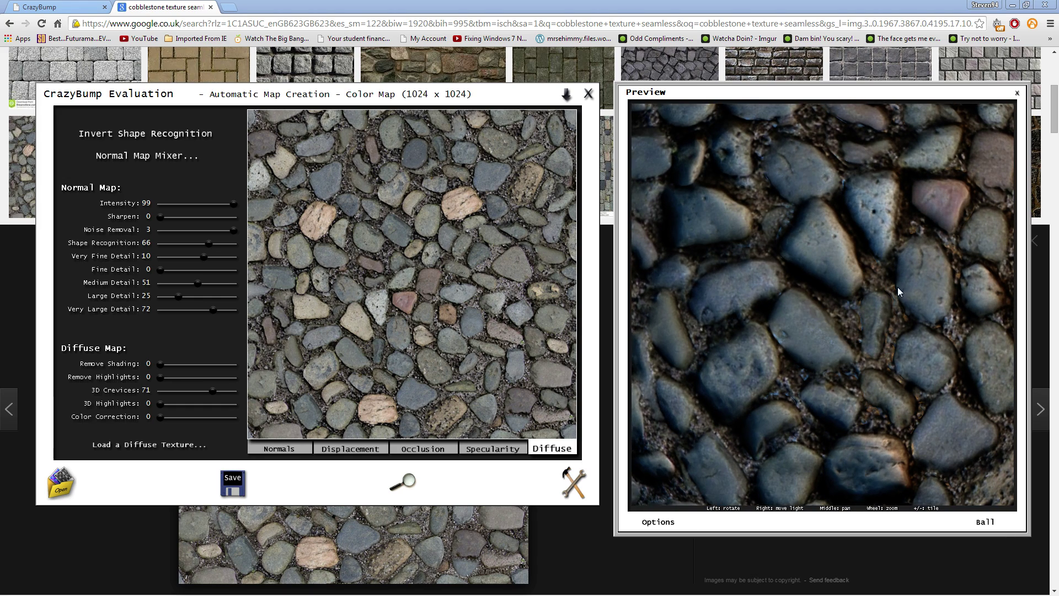
mouse_move(898, 312)
right_mouse_down()
mouse_move(957, 392)
mouse_move(865, 338)
mouse_move(894, 335)
right_mouse_up()
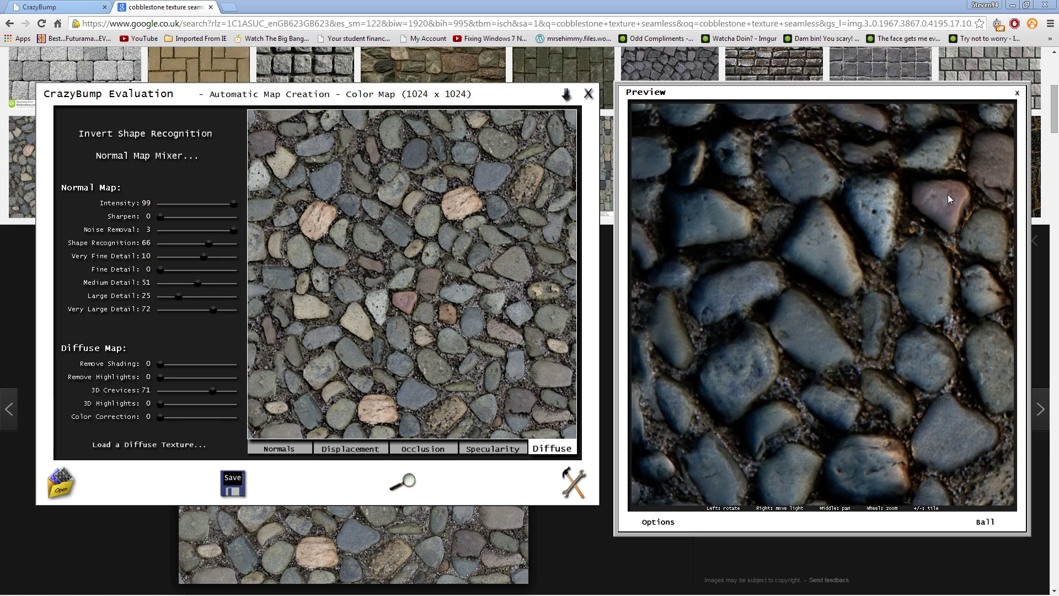
mouse_move(941, 200)
right_mouse_down()
mouse_move(737, 307)
mouse_move(877, 260)
mouse_move(846, 206)
mouse_move(821, 220)
mouse_move(813, 291)
right_mouse_up()
scroll(717, 309, "down", 5)
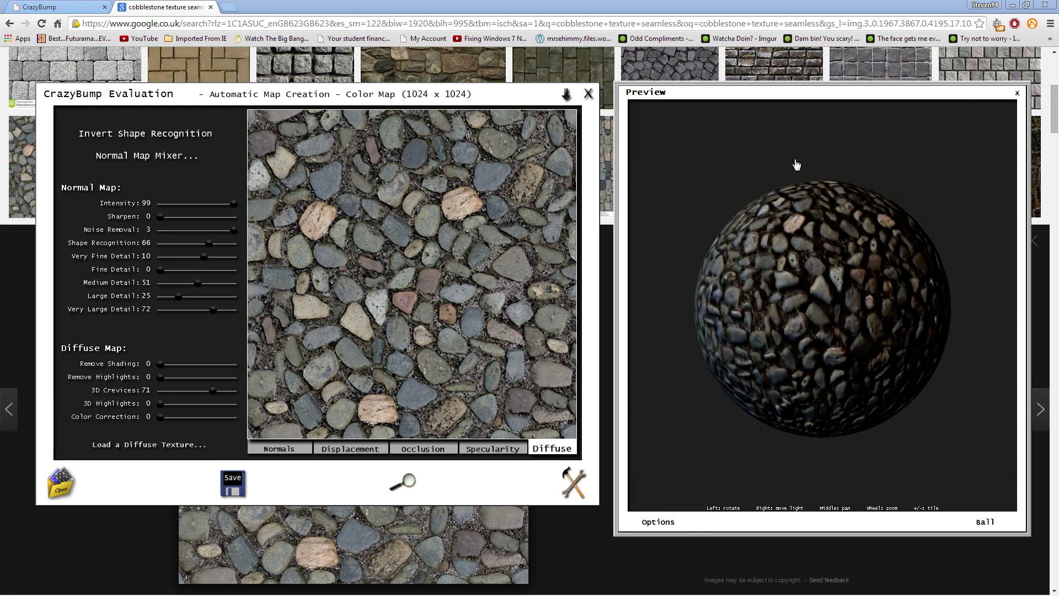
Step: Inspect the preview ball from another angle and light direction, and display the normal map
mouse_move(805, 201)
left_mouse_down()
mouse_move(839, 267)
mouse_move(809, 289)
mouse_move(837, 319)
mouse_move(860, 259)
mouse_move(820, 314)
mouse_move(806, 288)
left_mouse_up()
right_click_drag(806, 288, 709, 293)
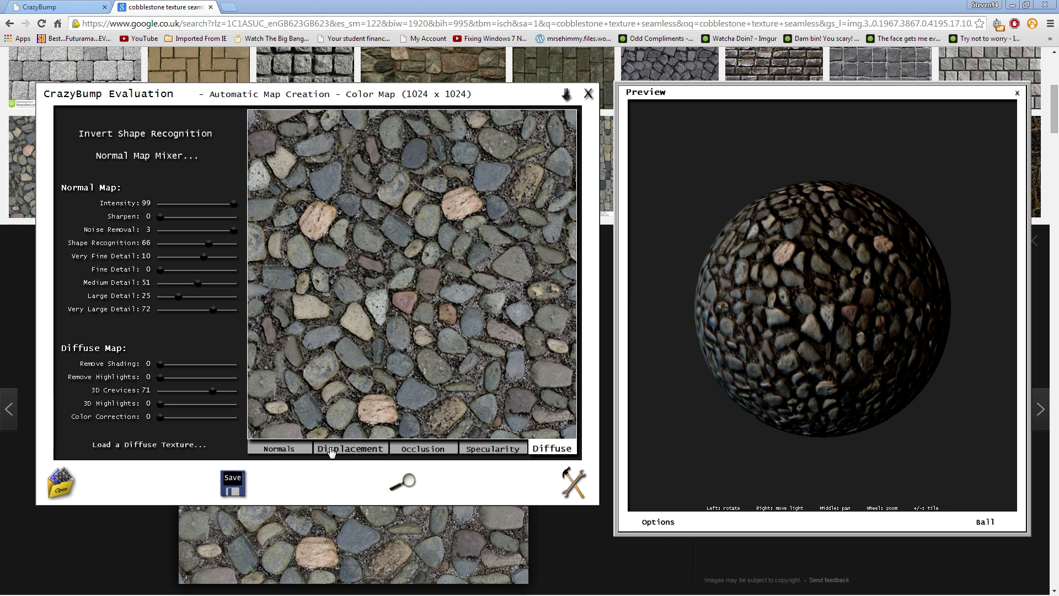
left_click(325, 449)
left_click(301, 451)
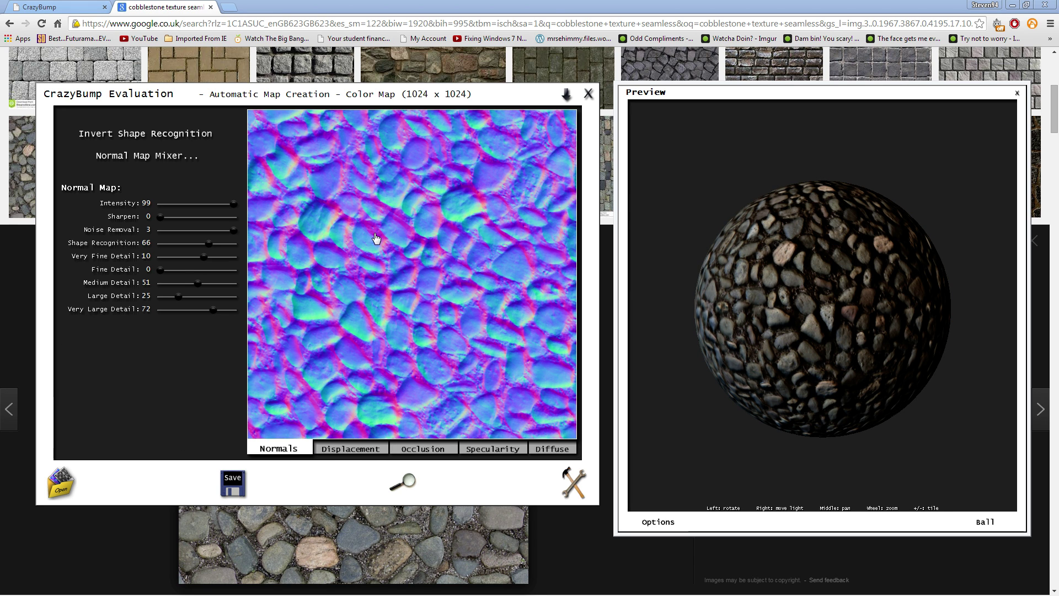
Step: Start saving all textures to the Cobblestones folder on the Desktop, with Targa (*.tga) as the file type
right_click(374, 233)
left_click(408, 266)
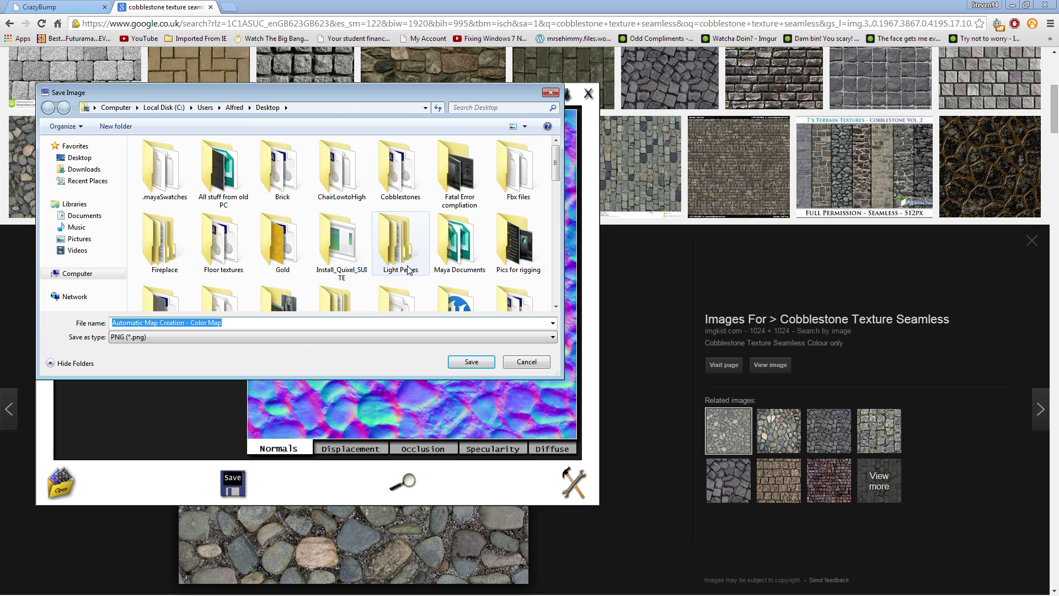
left_click(343, 235)
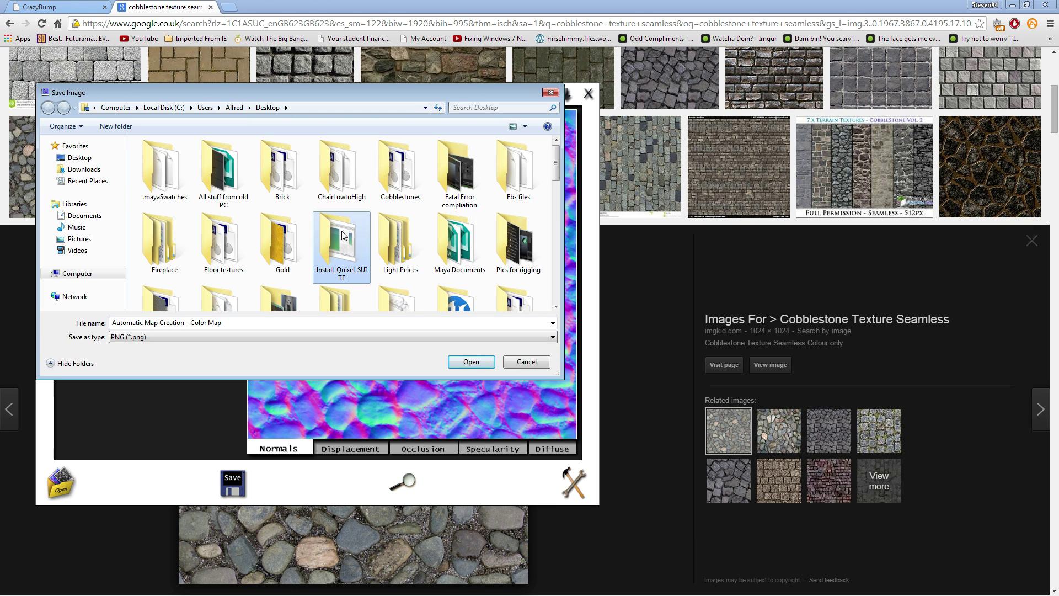
key("c")
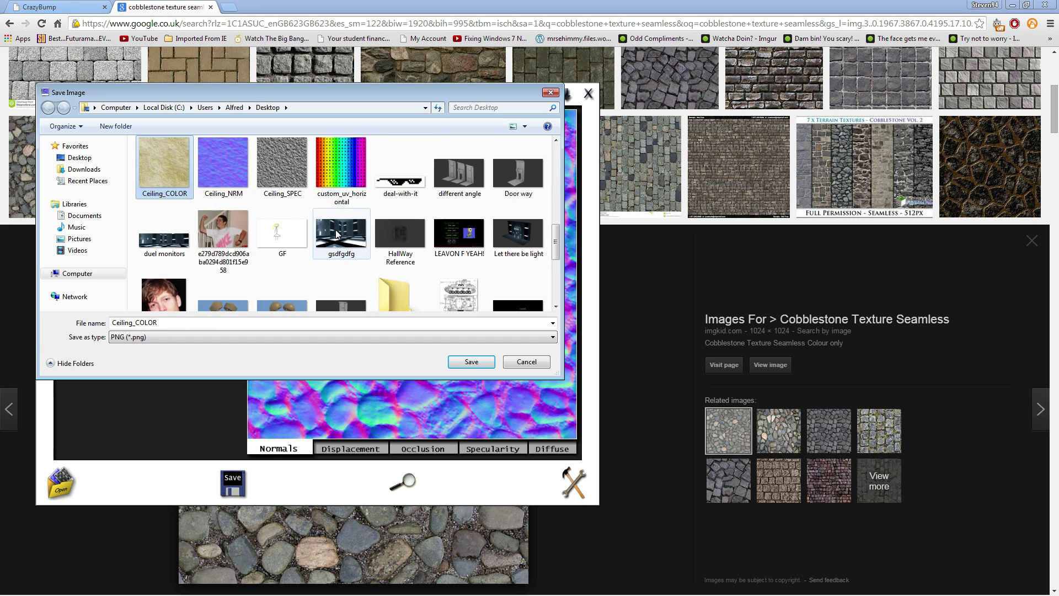
key("c")
key("c")
key("c")
key("c")
key("c")
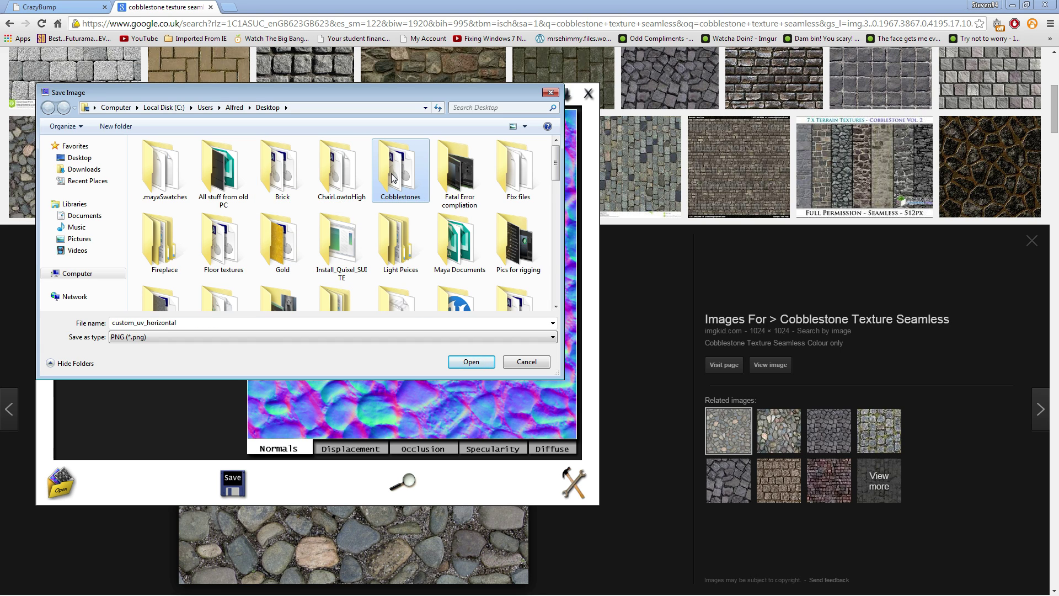
double_click(393, 176)
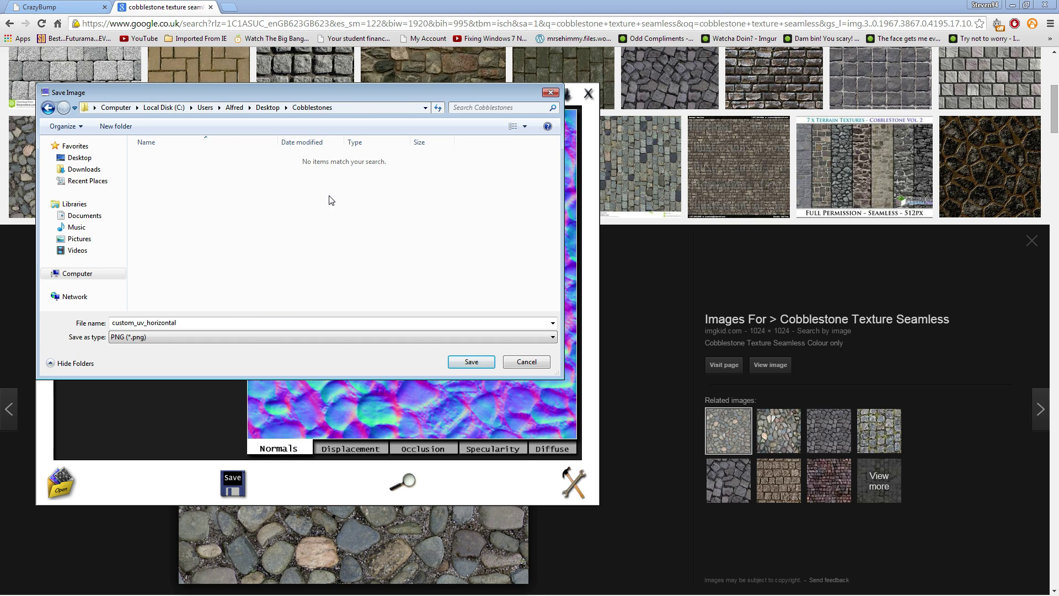
left_click(157, 336)
left_click(148, 356)
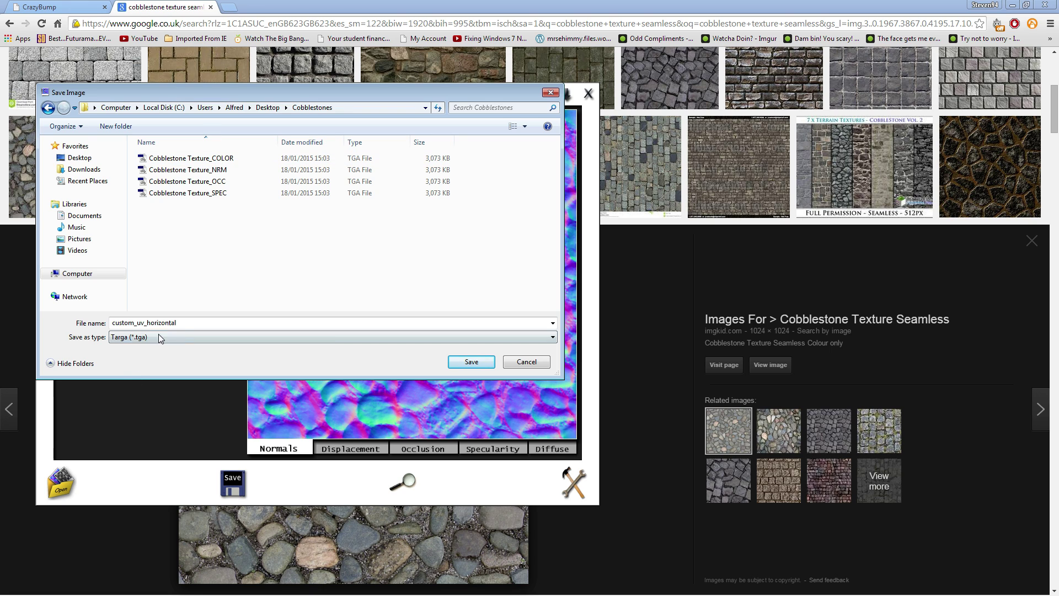
Step: Save all textures under the file name Cobblestone Texture, based on the existing colour map's file name
left_click(190, 159)
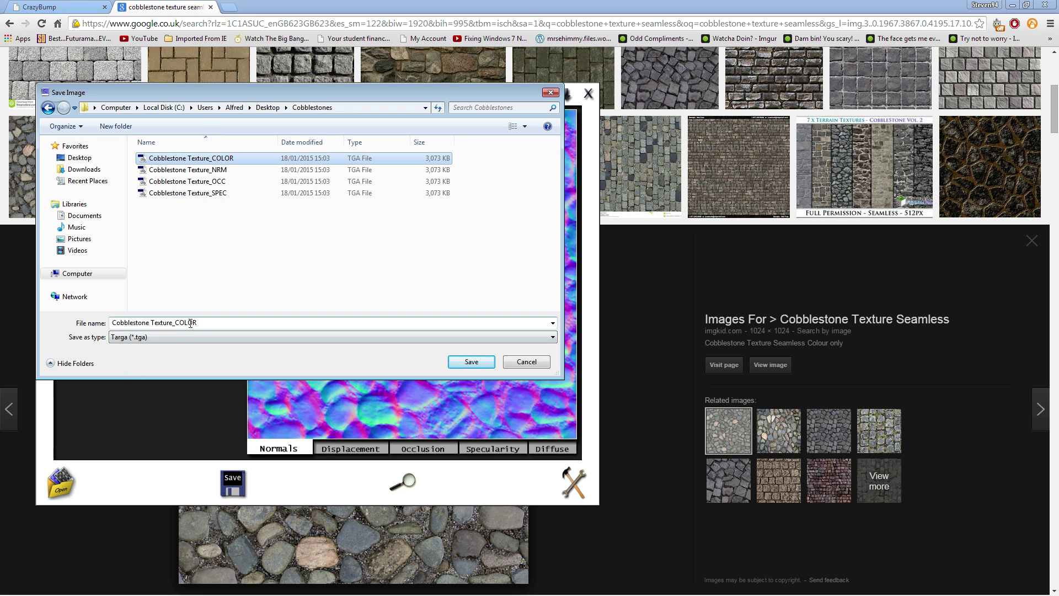
left_click(198, 324)
left_click(215, 323)
key("BackSpace")
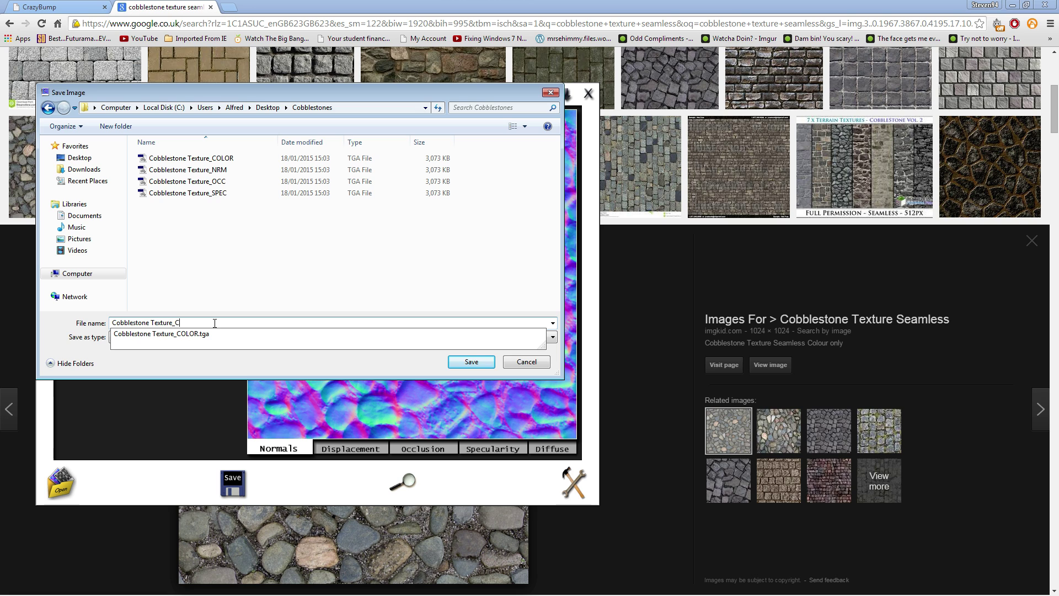
key("BackSpace")
key("BackSpace")
left_click(292, 283)
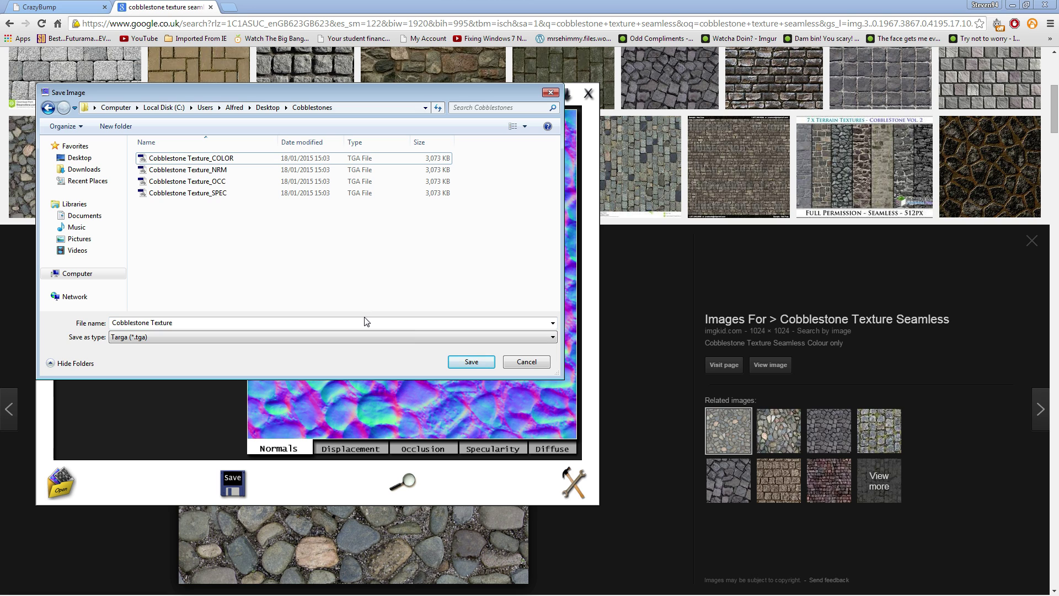
left_click(463, 360)
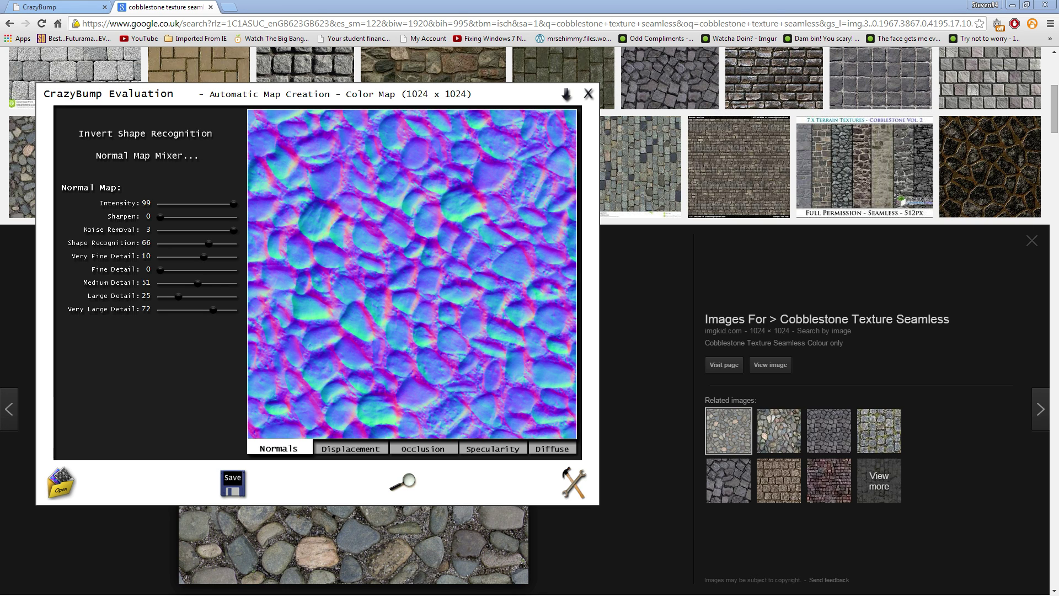
Step: Delete all files in the Cobblestones folder window and return to CrazyBump
key("alt+Tab")
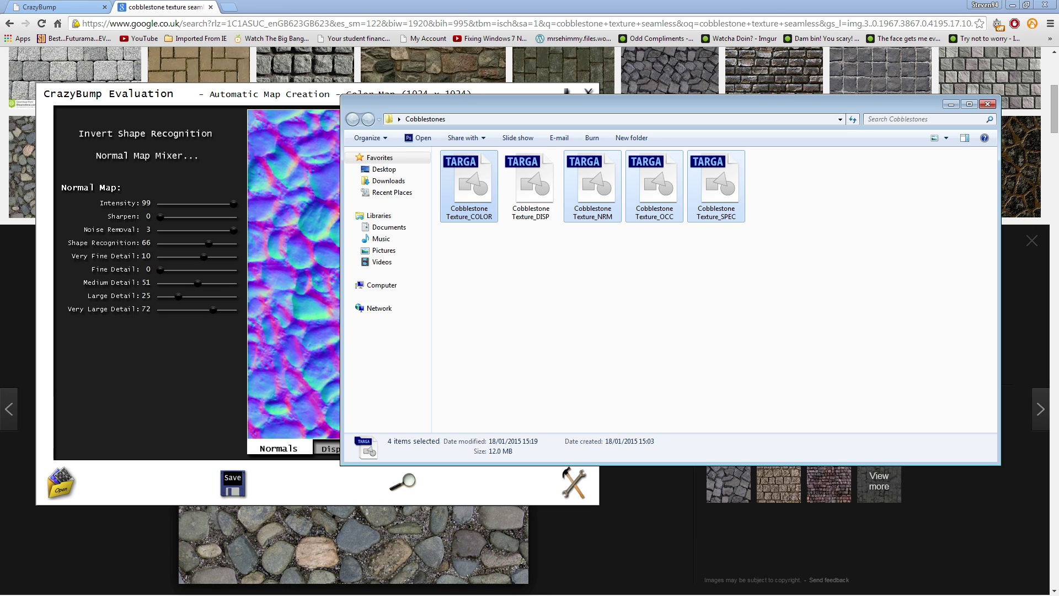
left_click_drag(788, 256, 656, 197)
key("ctrl+a")
key("Delete")
key("Return")
left_click(149, 422)
right_click(412, 296)
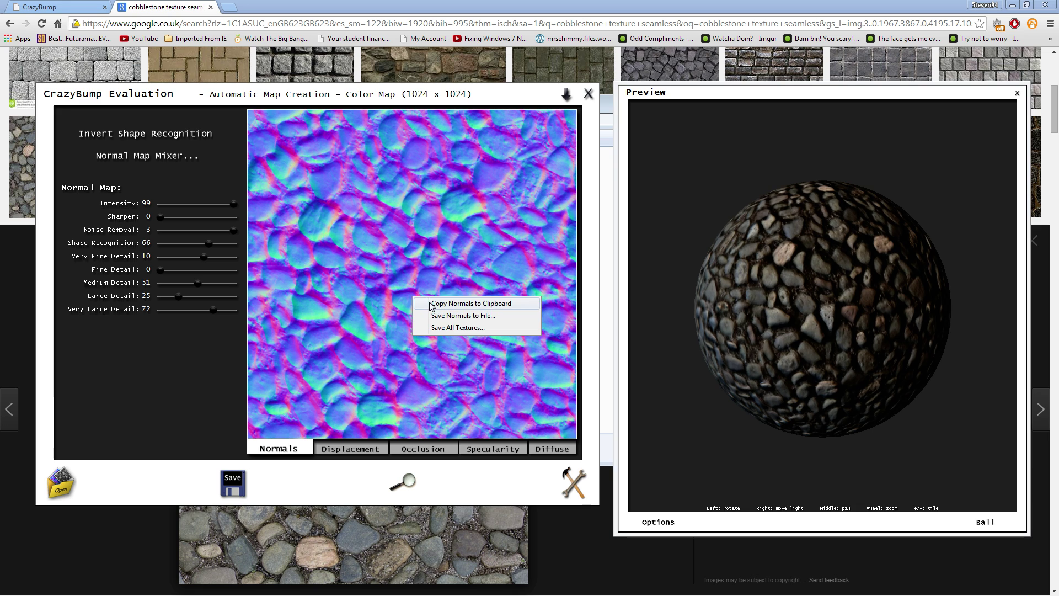
left_click(440, 327)
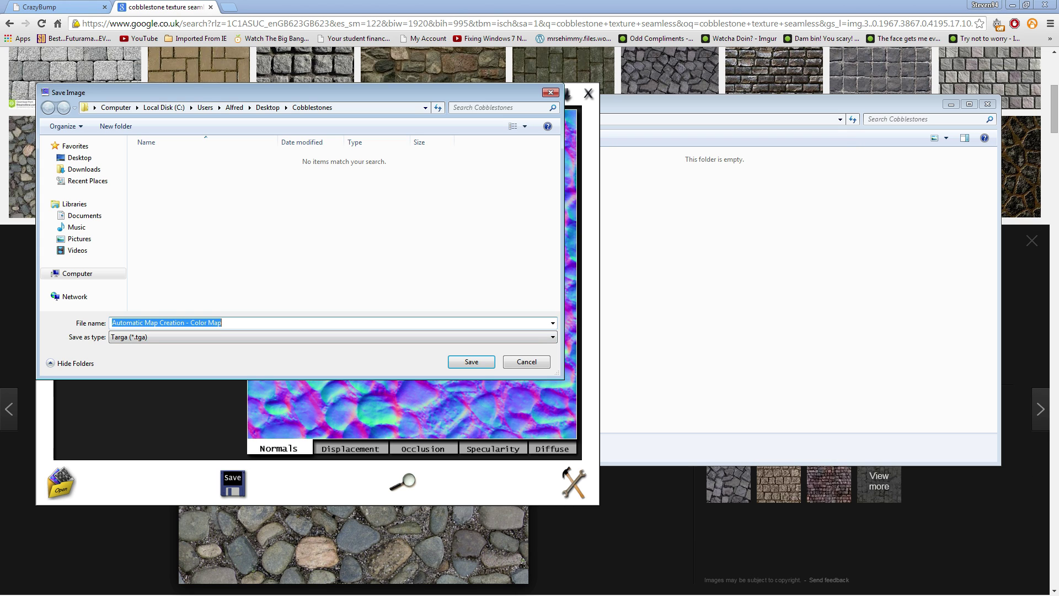
key("Return")
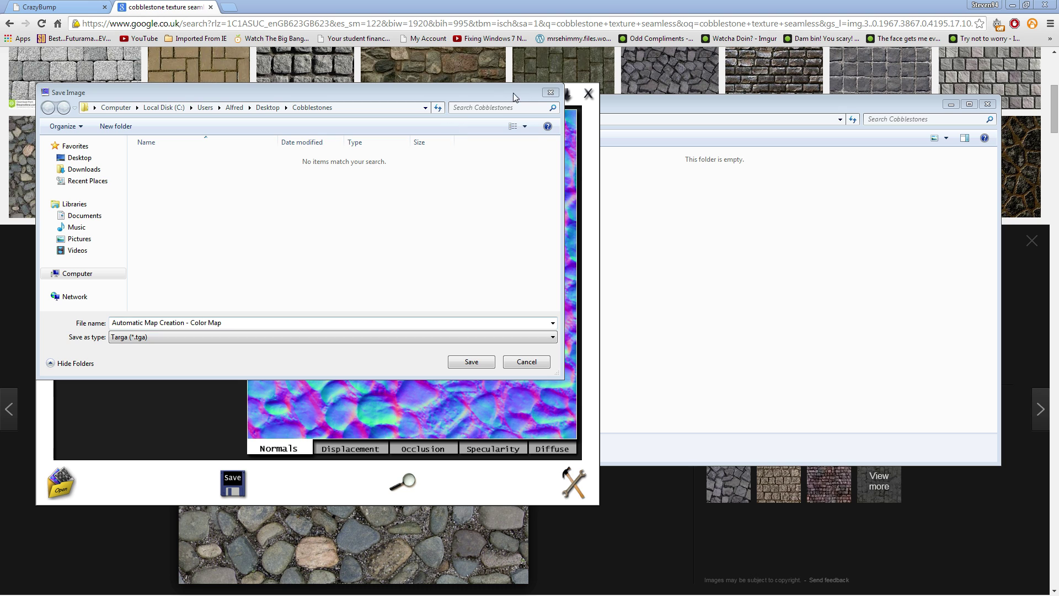
left_click(549, 92)
Step: Save all textures as Targa files in the Cobblestones folder under the name cobblestone
right_click(476, 215)
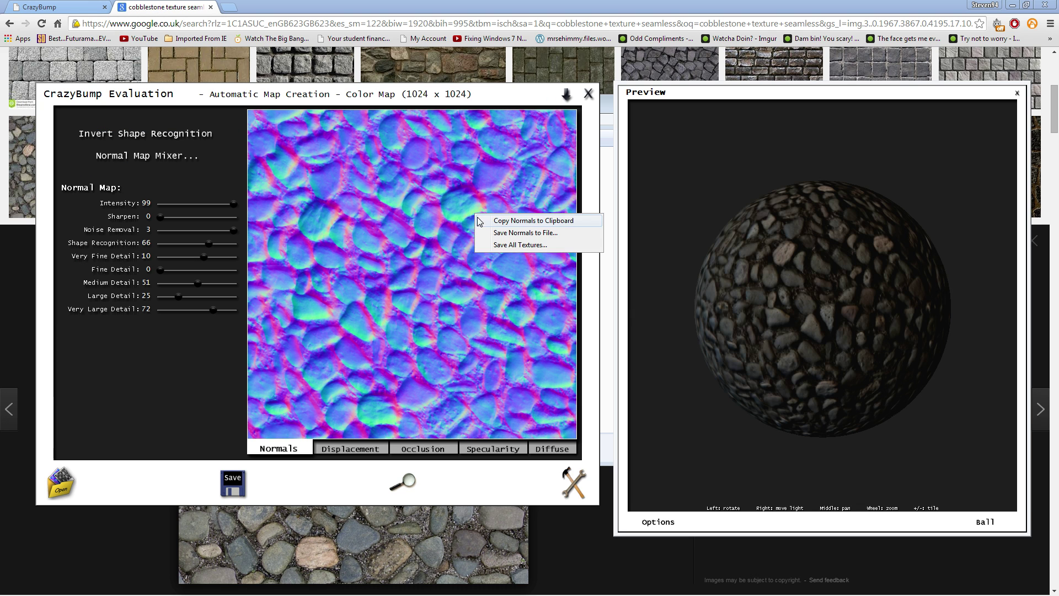
left_click(503, 245)
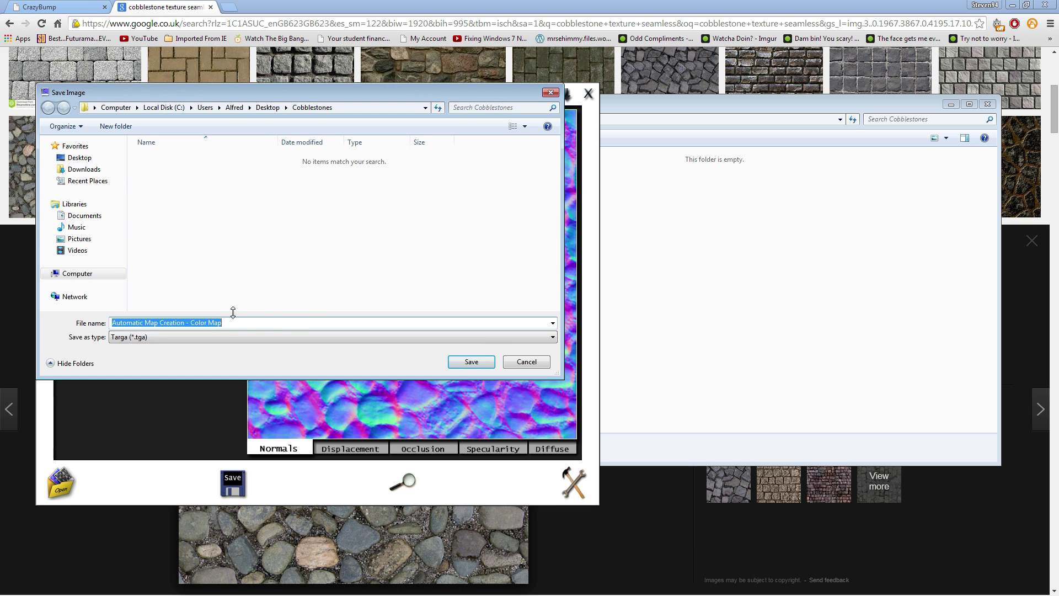
left_click_drag(221, 322, 109, 321)
type("cobblestone")
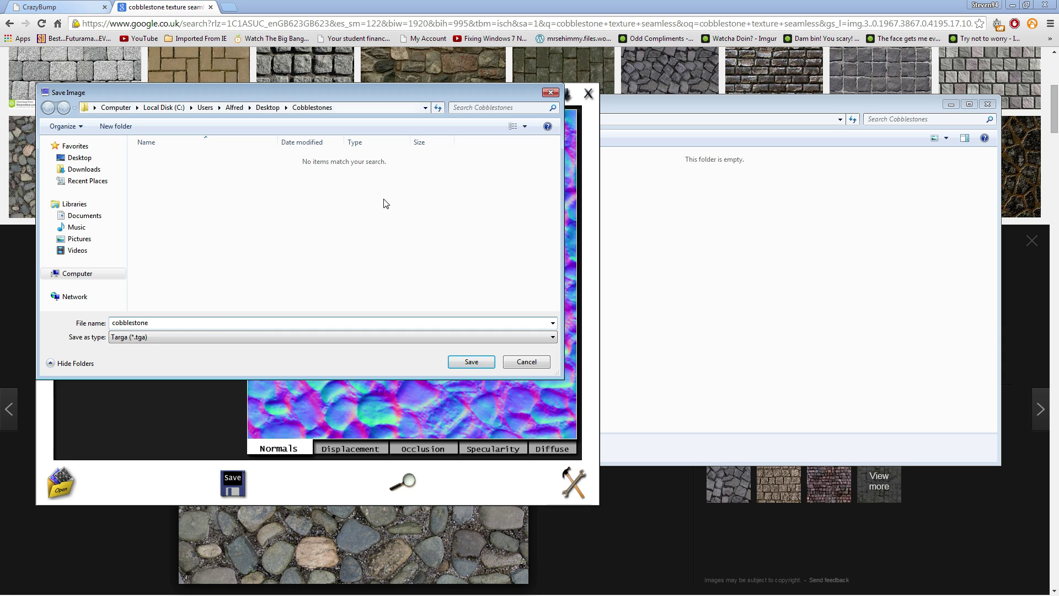
left_click(470, 361)
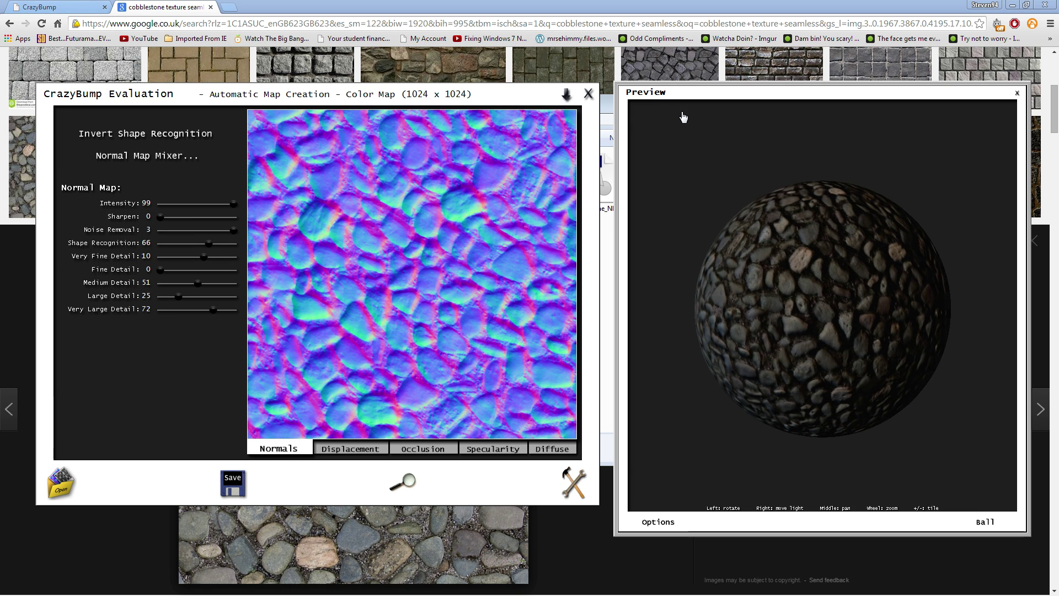
Step: Delete the cobblestone_DISP file from the Cobblestones folder
left_click_drag(605, 100, 650, 99)
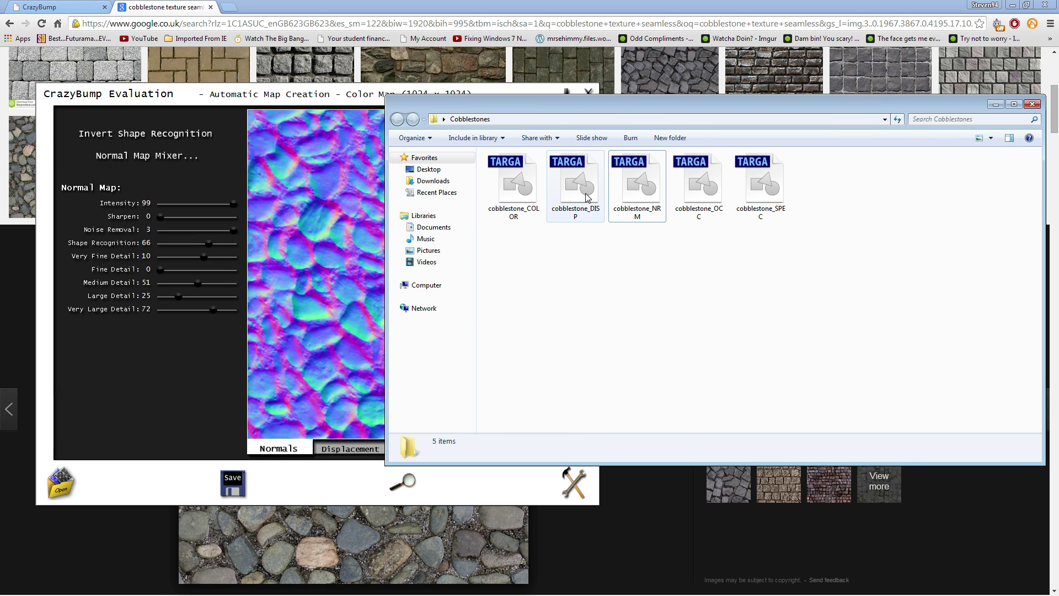
left_click(584, 189)
key("Delete")
key("Return")
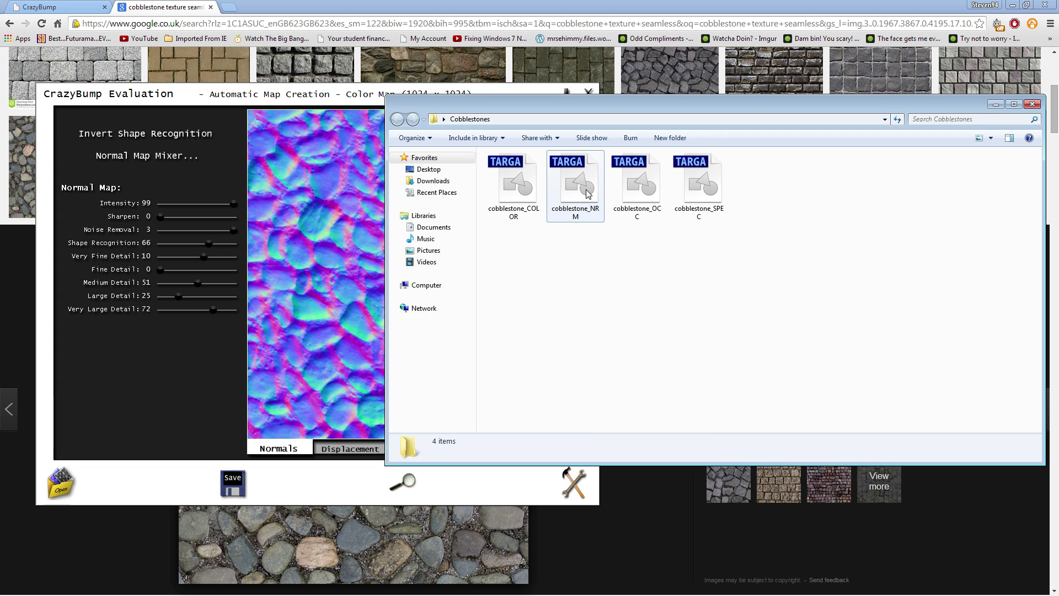
Step: Move the Cobblestones folder window aside and, in Unreal Editor, create a folder named CobblestoneTextureTest under Game
left_click(355, 93)
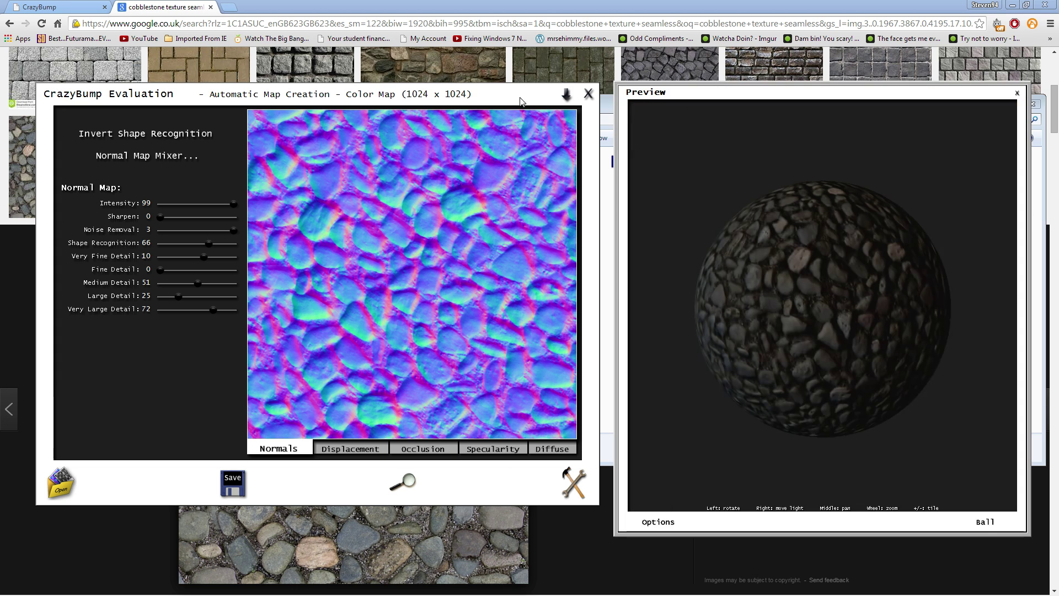
left_click(610, 105)
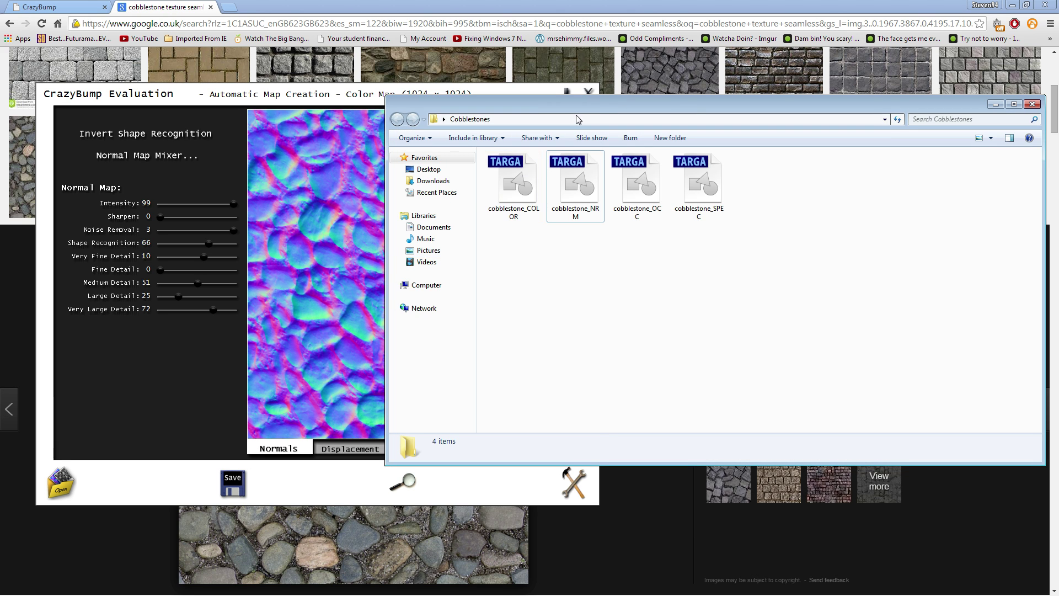
left_click_drag(582, 110, 0, 160)
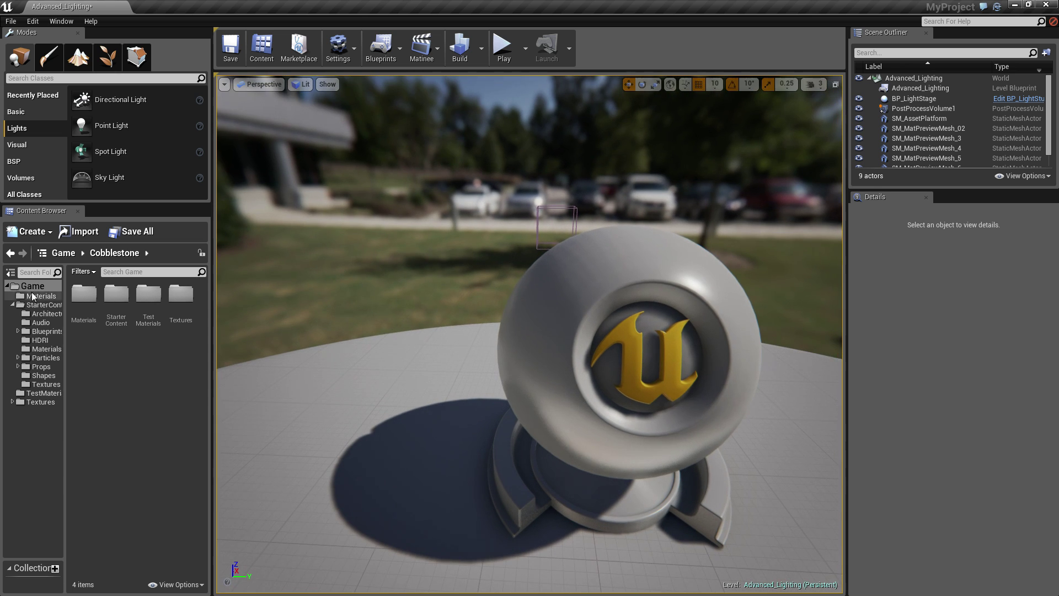
right_click(35, 286)
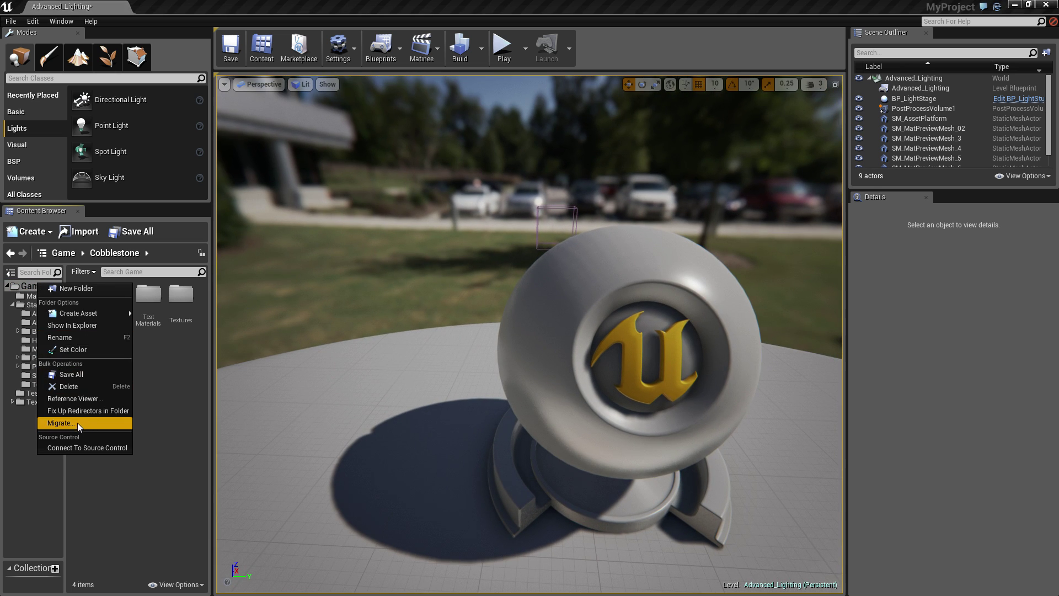
left_click(87, 290)
type("Cobblestone")
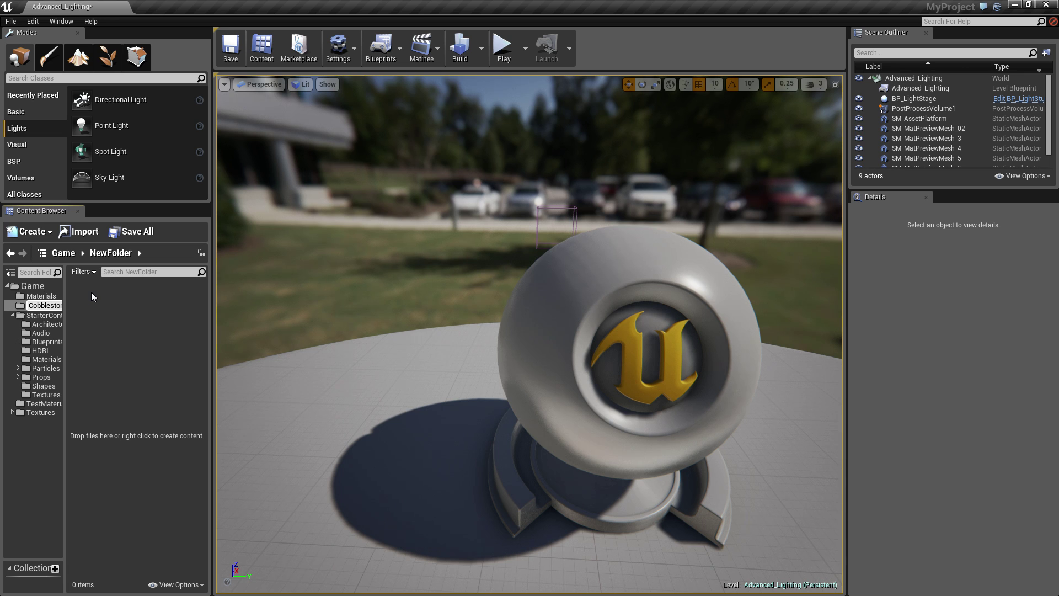
key("Return")
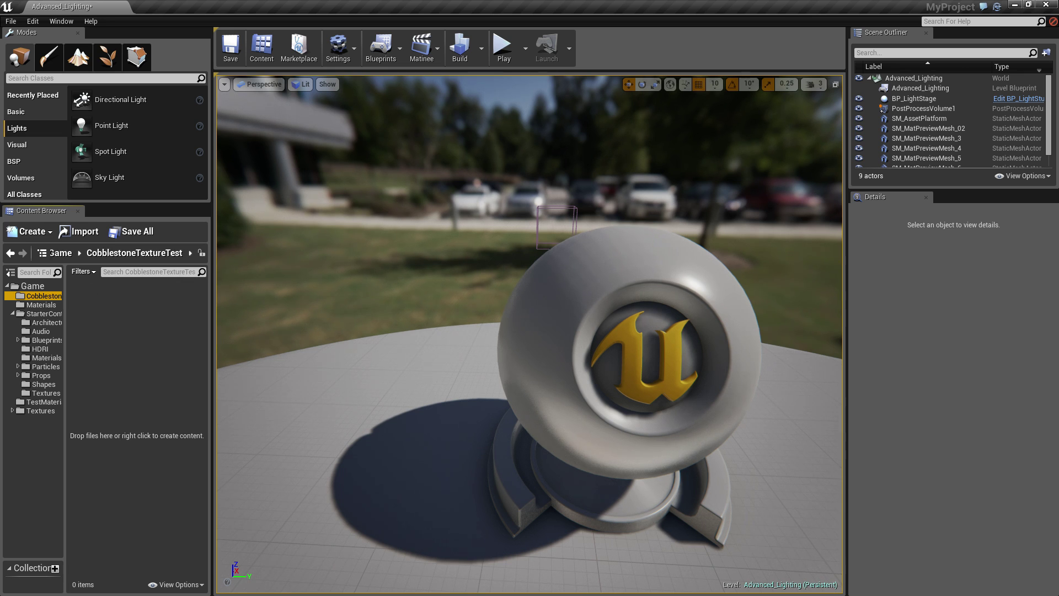
Step: Import the cobblestone COLOR, NRM, OCC and SPEC Targa files into the CobblestoneTextureTest folder
key("alt+Tab")
left_click(47, 304)
left_click(43, 296)
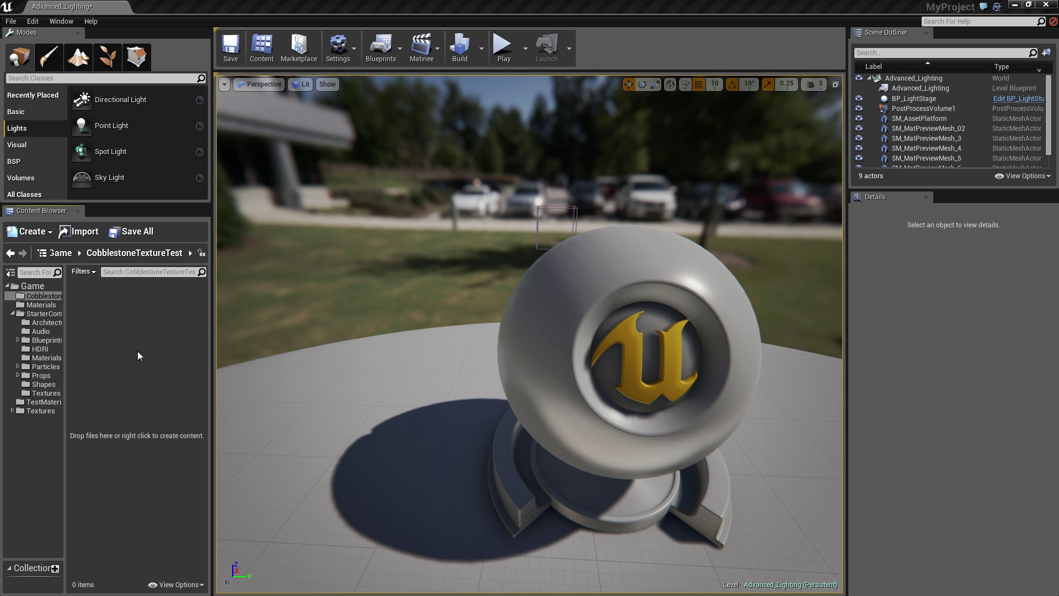
left_click_drag(0, 177, 719, 118)
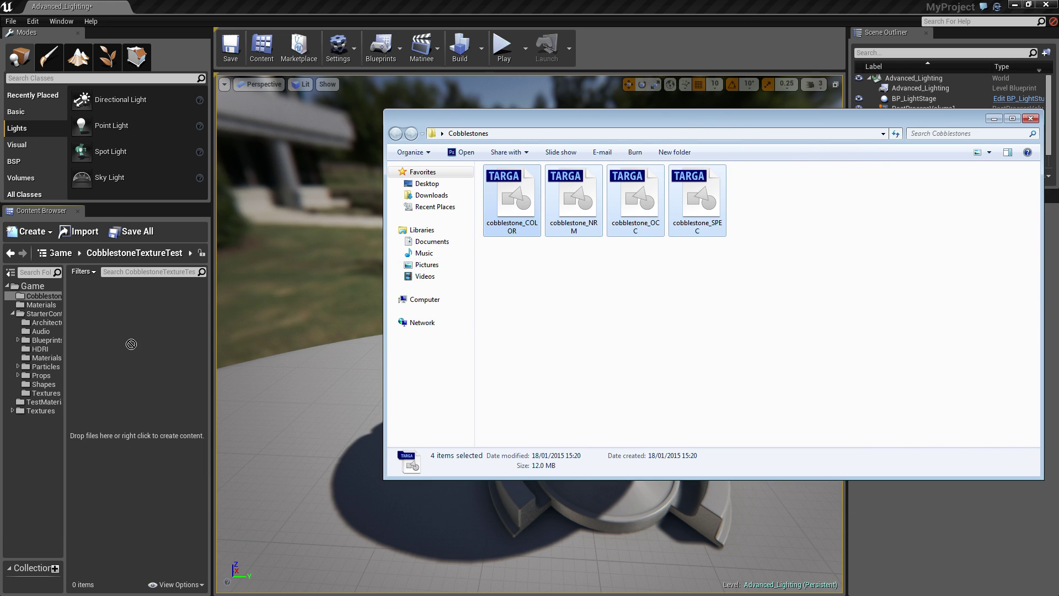
left_click_drag(131, 344, 140, 357)
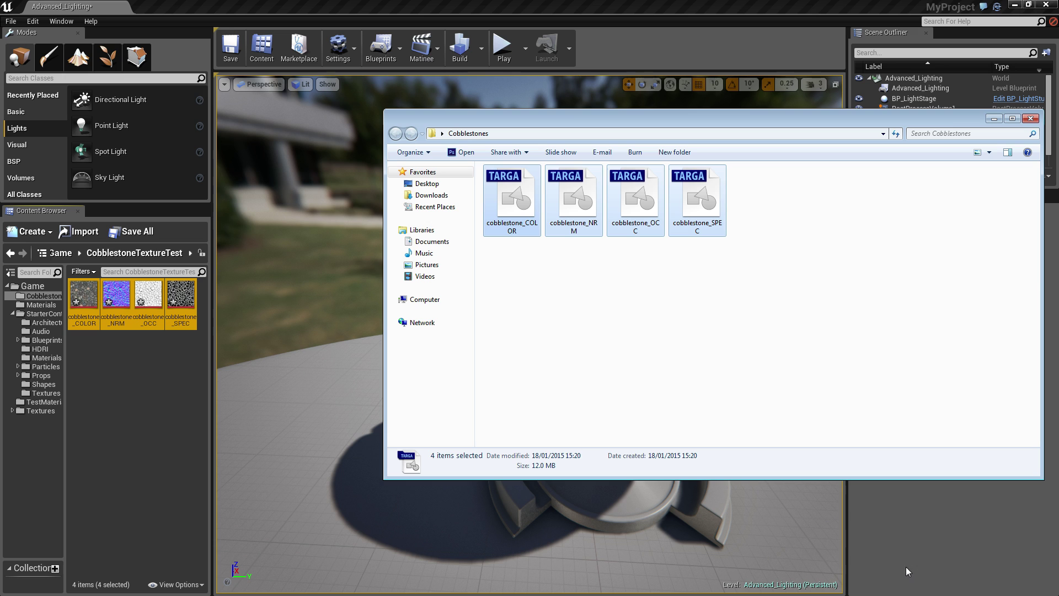
left_click(815, 548)
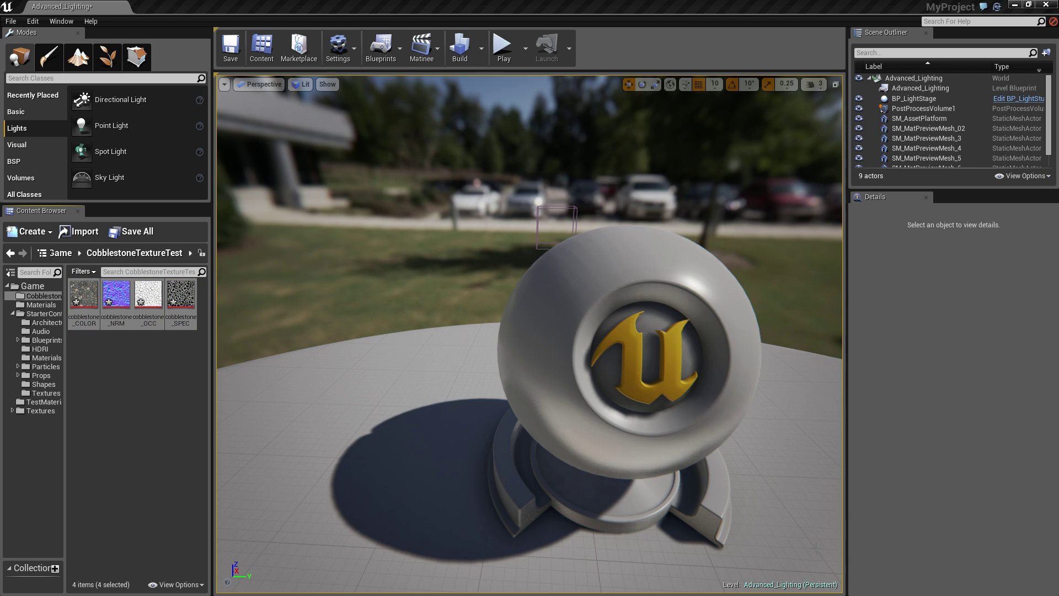
Step: Create a material named CobblestoneMaterial in the CobblestoneTextureTest folder
left_click(170, 369)
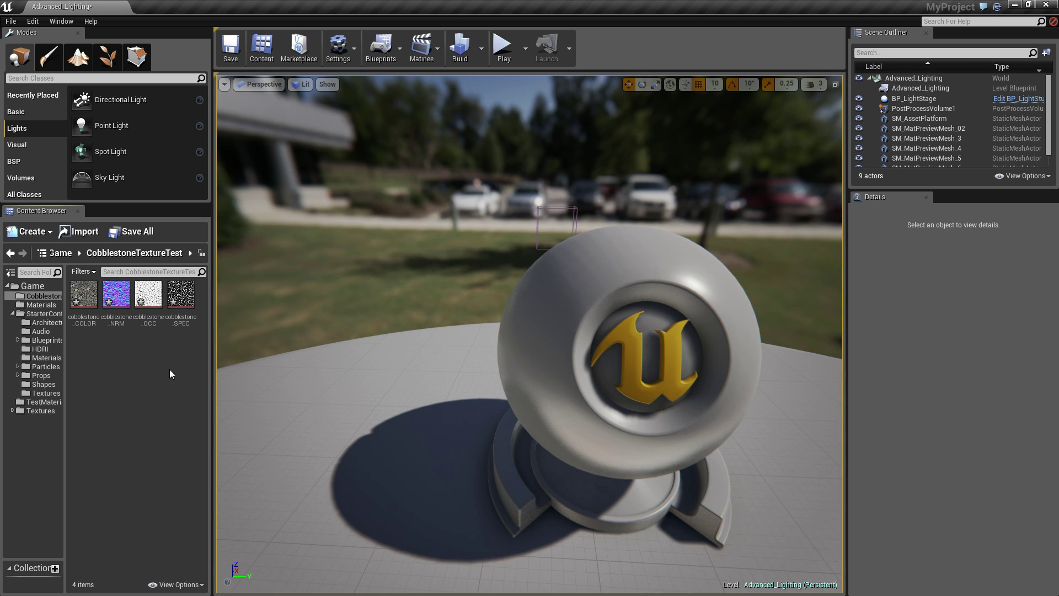
right_click(169, 373)
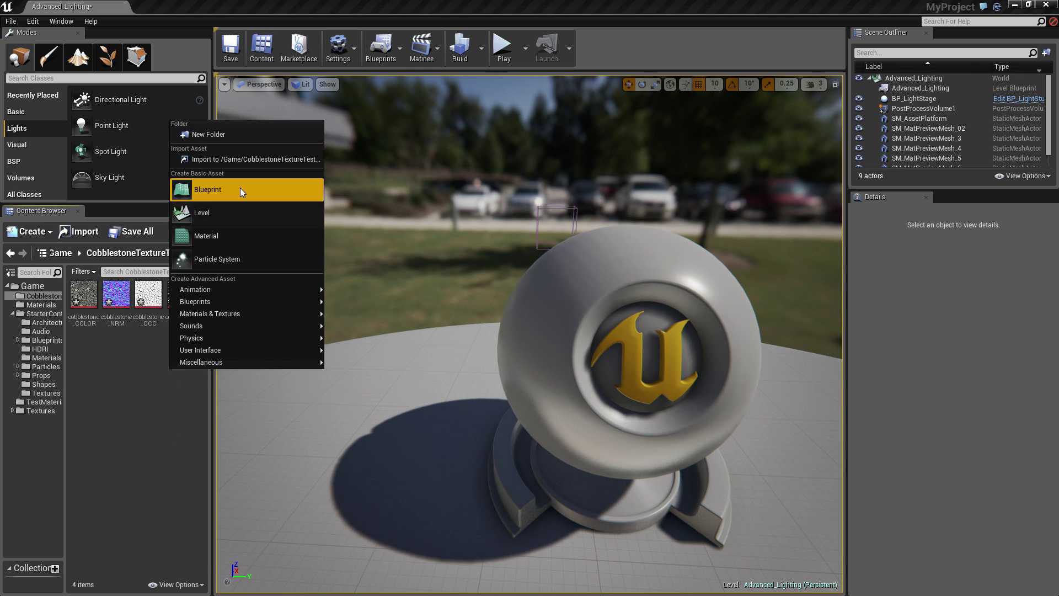
left_click(223, 229)
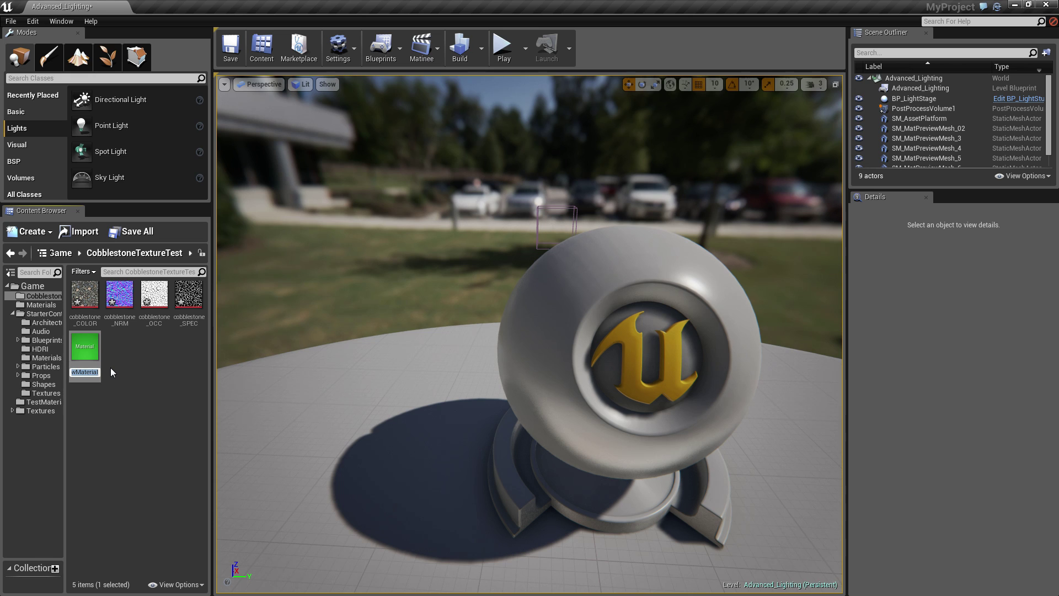
type("CobblestoneMaterial")
key("Return")
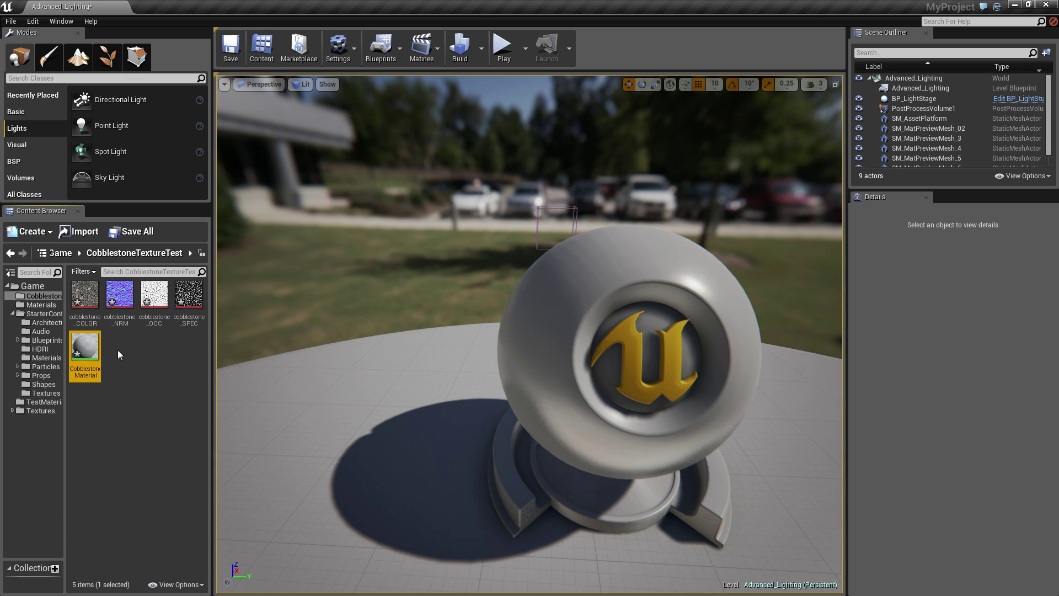
Step: Open CobblestoneMaterial for editing, then enlarge and place its window so the imported textures stay accessible
double_click(85, 348)
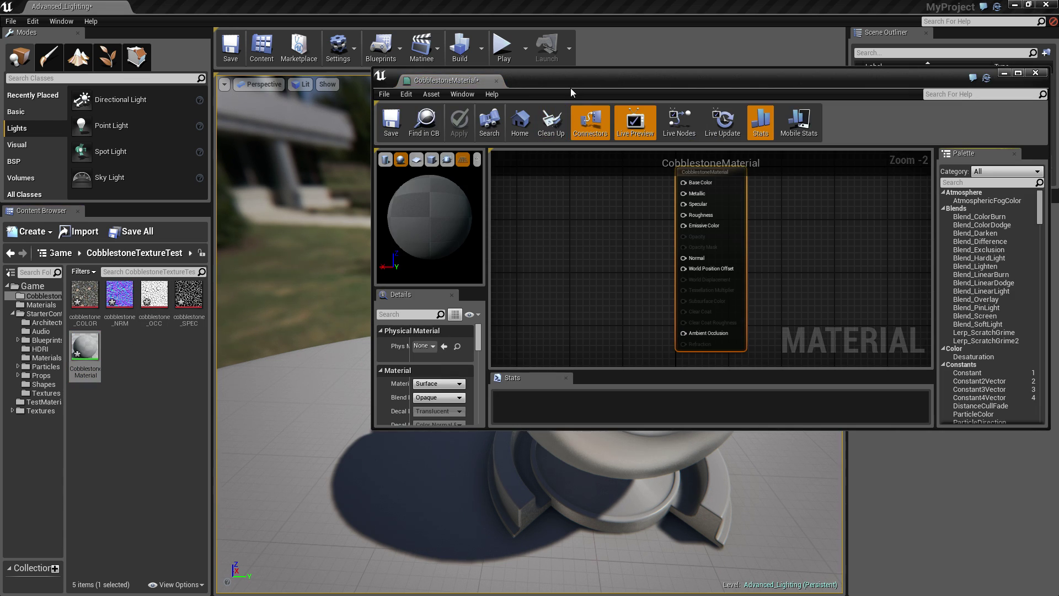
left_click_drag(573, 87, 533, 70)
left_click_drag(1010, 414, 1033, 554)
left_click_drag(332, 52, 263, 1)
left_click_drag(501, 7, 513, 38)
left_click(493, 217)
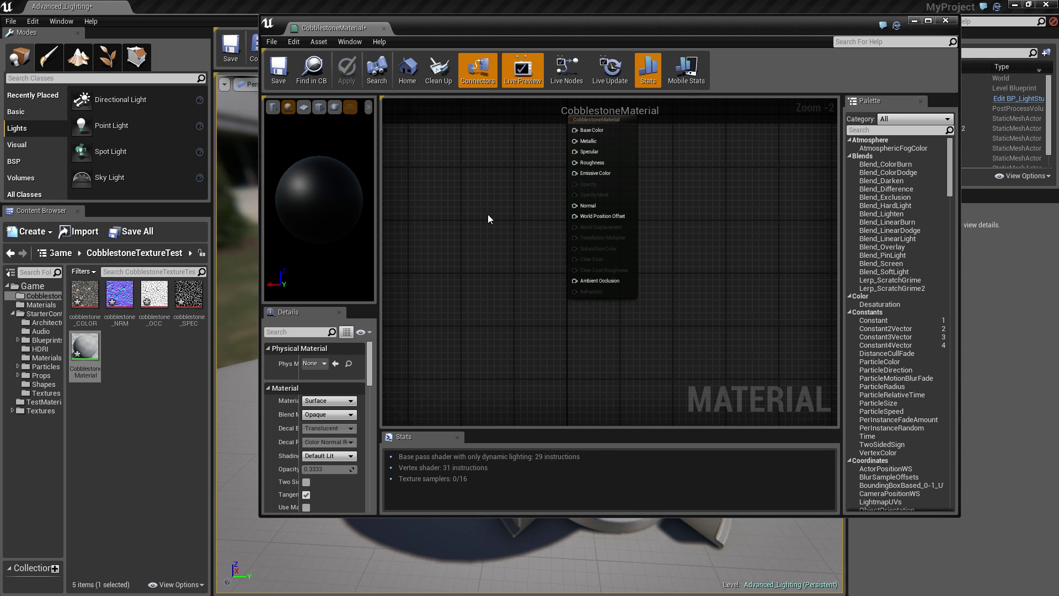
Step: Add the cobblestone COLOR, NRM, OCC and SPEC textures to the material graph as texture samples
right_click_drag(487, 214, 589, 273)
left_click(85, 295)
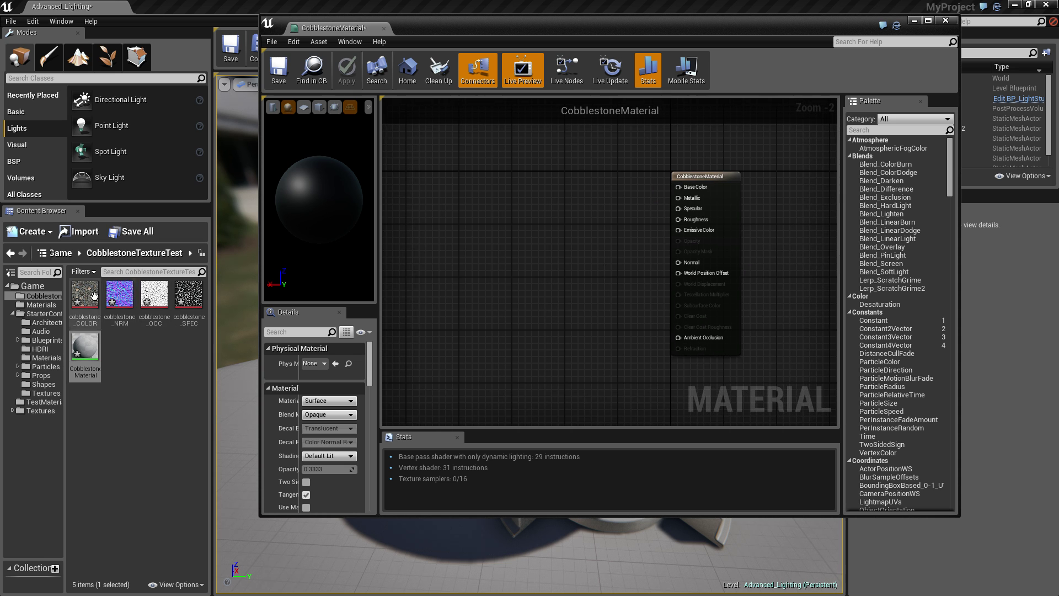
left_click(117, 309, "ctrl")
left_click(154, 309, "ctrl")
left_click(187, 318, "ctrl")
left_click_drag(81, 300, 579, 165)
left_click(580, 182)
scroll(628, 182, "up", 1)
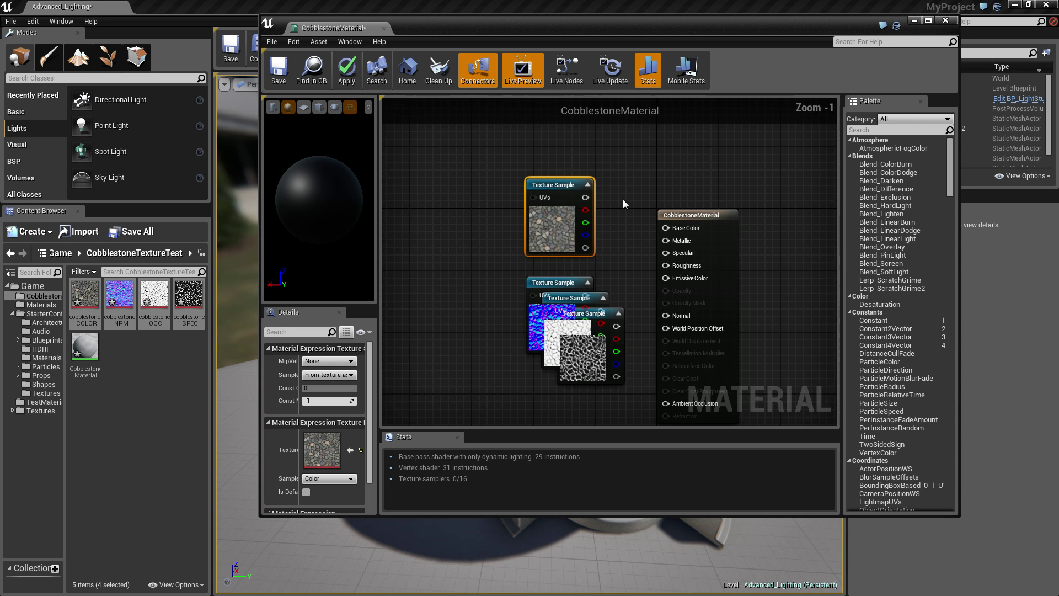
Step: Connect the COLOR texture sample to Base Color and switch the material preview to a plane
right_click_drag(624, 204, 602, 193)
left_click_drag(564, 187, 644, 217)
mouse_move(317, 209)
left_mouse_down()
mouse_move(337, 209)
mouse_move(317, 197)
left_mouse_up()
left_click(303, 107)
right_click_drag(317, 197, 317, 163)
left_click_drag(317, 163, 365, 222)
Step: Connect the normal map sample to the Normal input and spread out the overlapping occlusion and specular samples
left_click(519, 286)
left_click_drag(545, 289, 460, 353)
left_click_drag(568, 302, 591, 374)
left_click_drag(563, 284, 643, 304)
mouse_move(328, 233)
left_mouse_down()
mouse_move(328, 259)
mouse_move(329, 226)
mouse_move(328, 249)
mouse_move(328, 238)
left_mouse_up()
right_click_drag(446, 325, 415, 259)
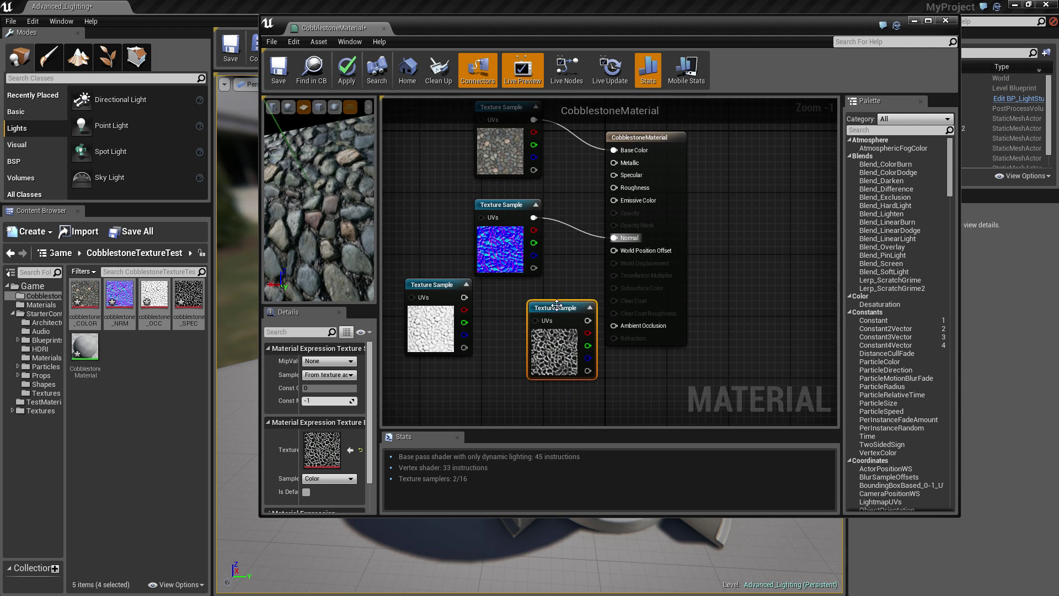
Step: Connect the occlusion texture sample to the Ambient Occlusion input and inspect the preview
left_click_drag(453, 286, 613, 325)
right_click_drag(564, 241, 624, 282)
left_click_drag(324, 211, 363, 248)
Step: Try feeding the specular texture sample directly into the Roughness input and inspect the preview
left_click_drag(611, 354, 419, 208)
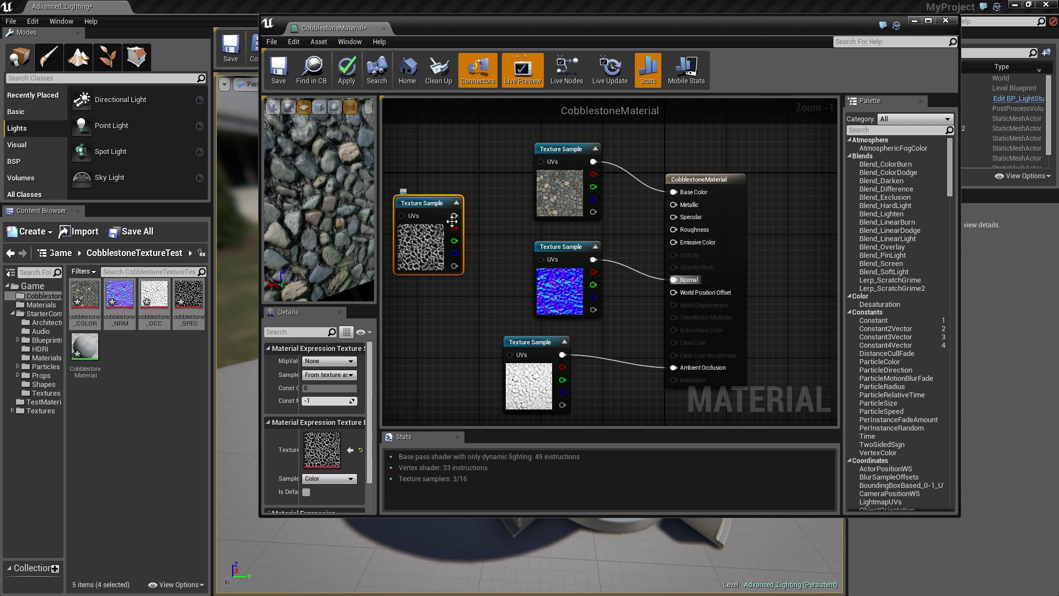
left_click_drag(452, 220, 673, 229)
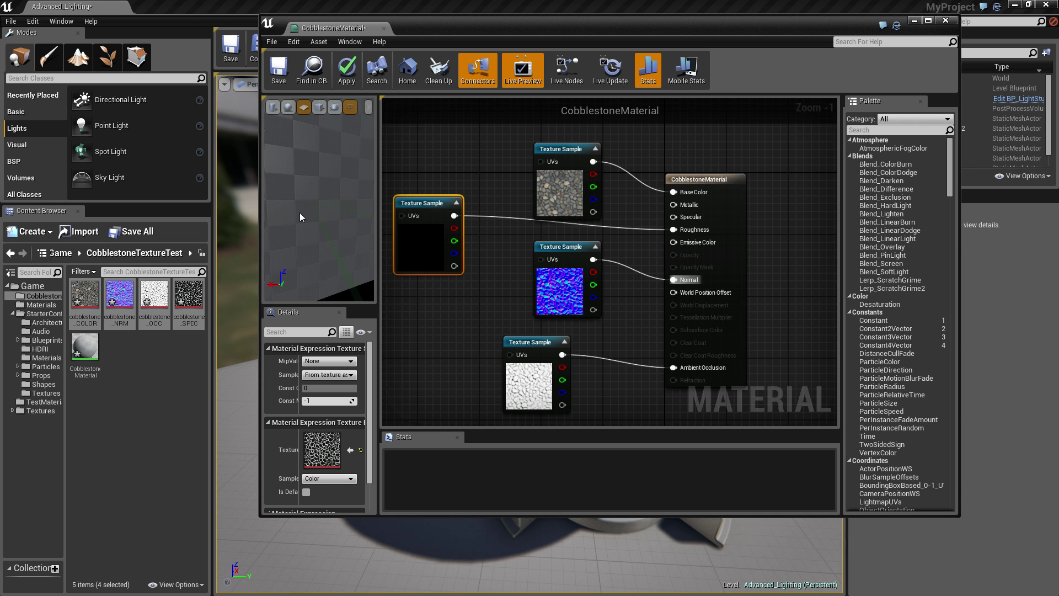
left_click_drag(299, 213, 304, 248)
mouse_move(310, 180)
left_mouse_down()
mouse_move(327, 220)
mouse_move(323, 188)
left_mouse_up()
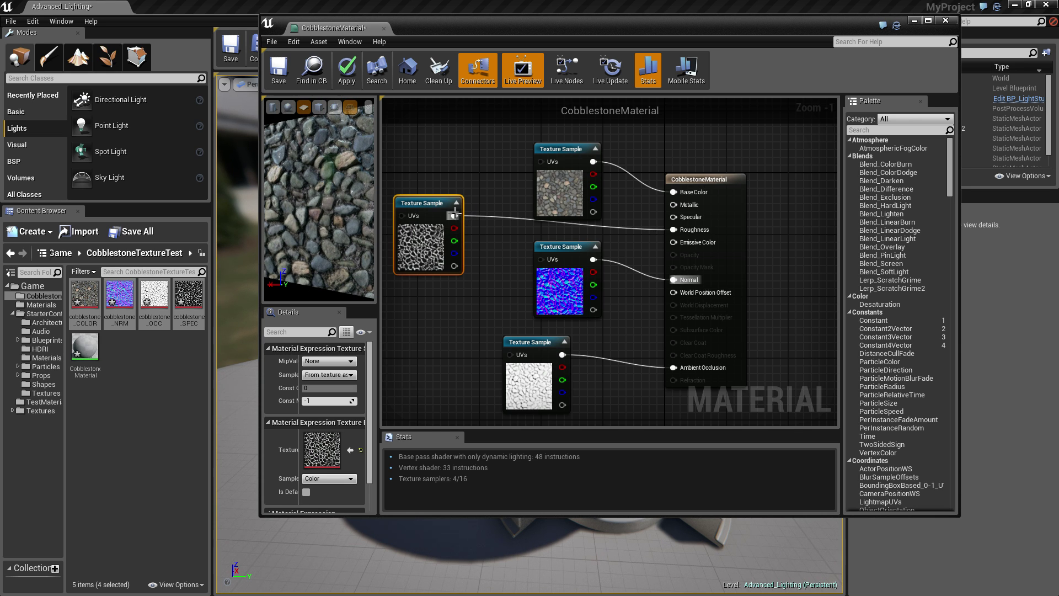
left_click(454, 215, "alt")
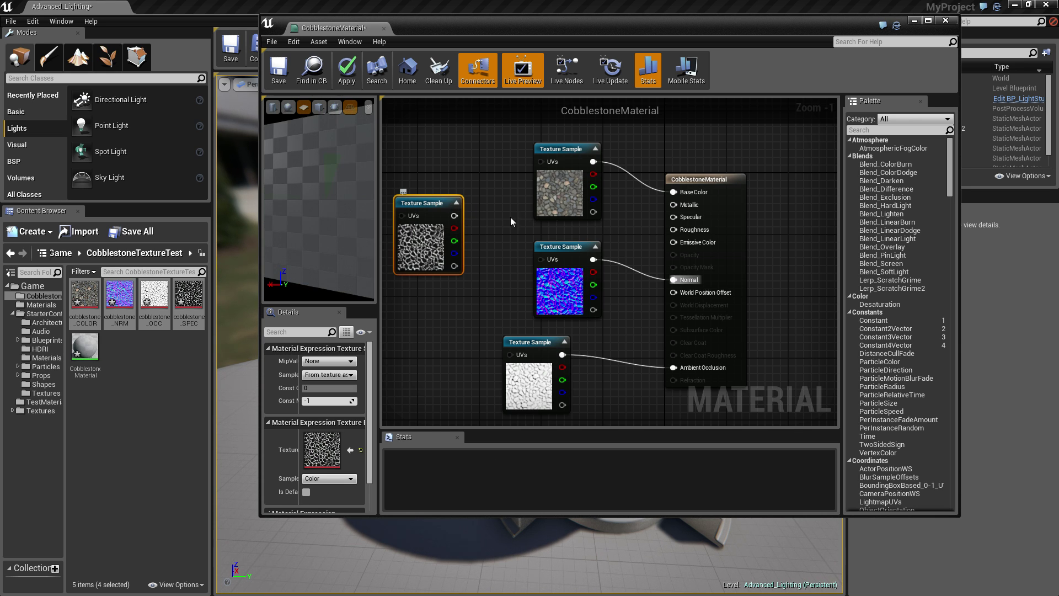
Step: Find the OneMinus node and add it to the graph near the specular texture sample
left_click(862, 131)
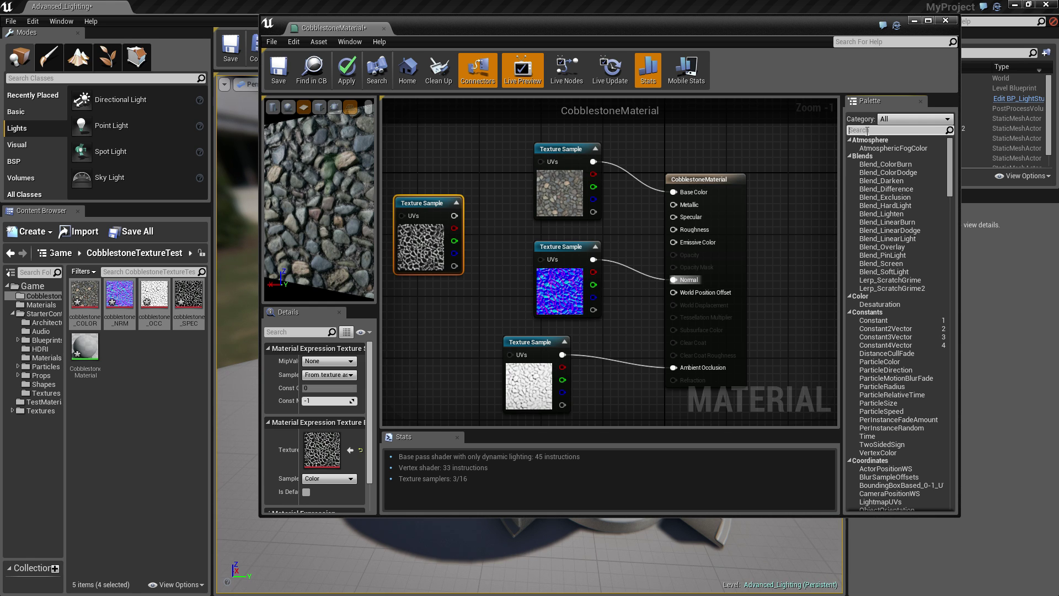
type("one")
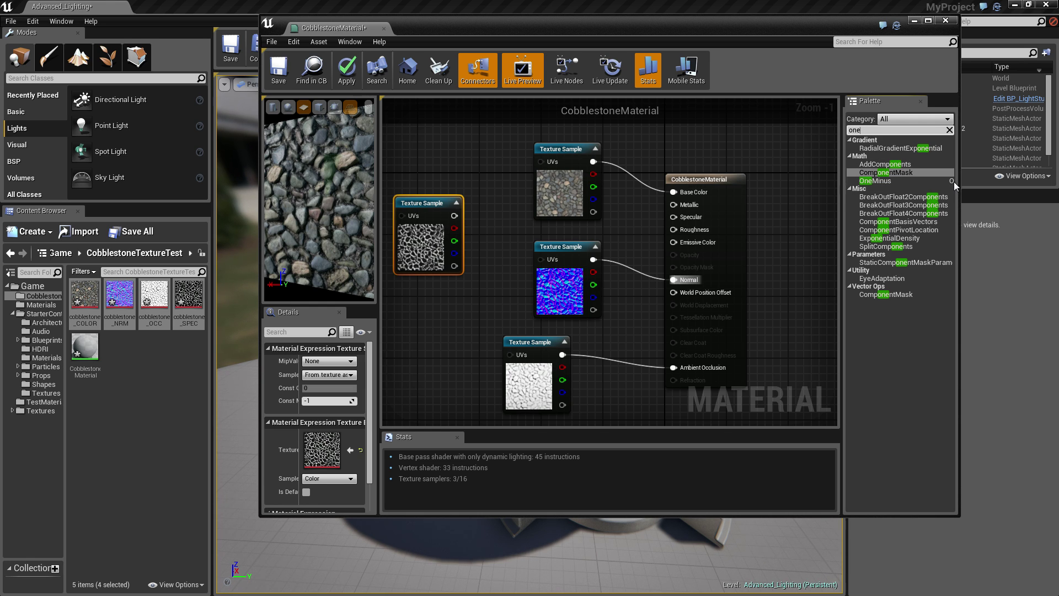
left_click_drag(951, 182, 477, 149)
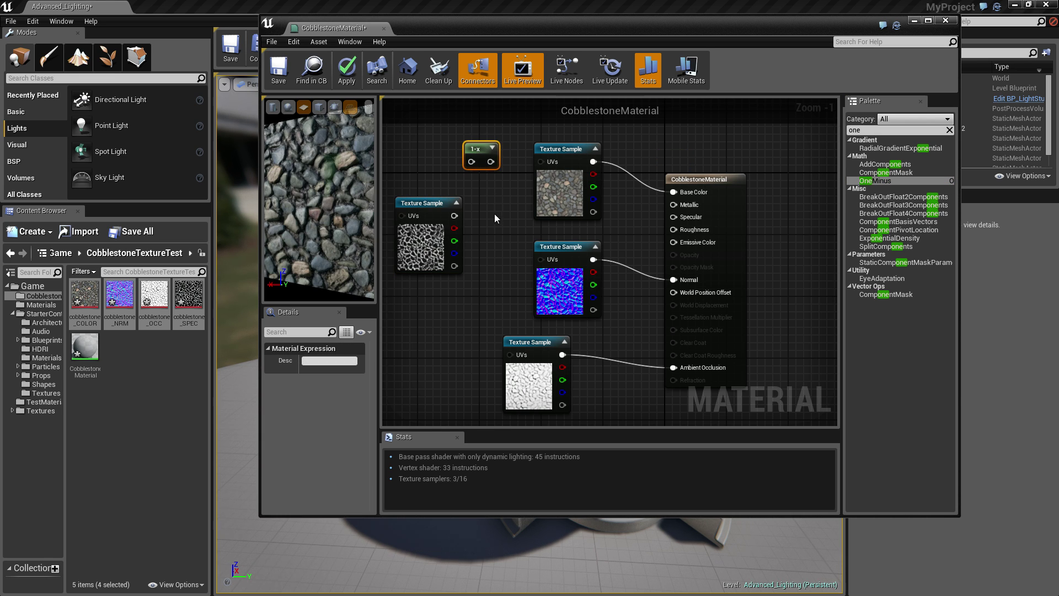
key("ctrl+c")
key("ctrl+v")
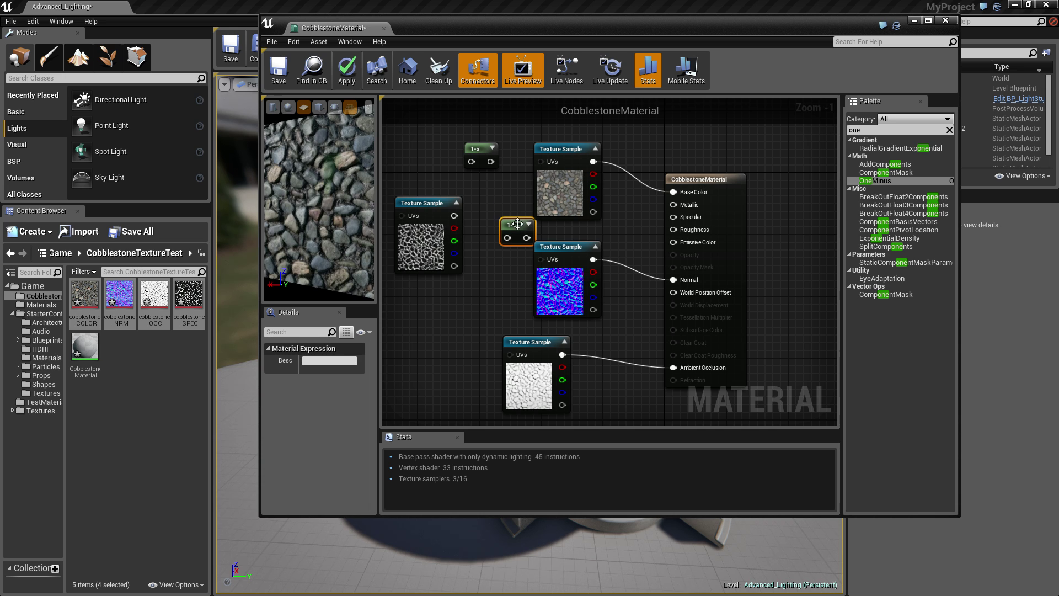
key("Delete")
Step: Connect the specular texture sample to the OneMinus node and expand that node's preview
left_click_drag(482, 151, 424, 203)
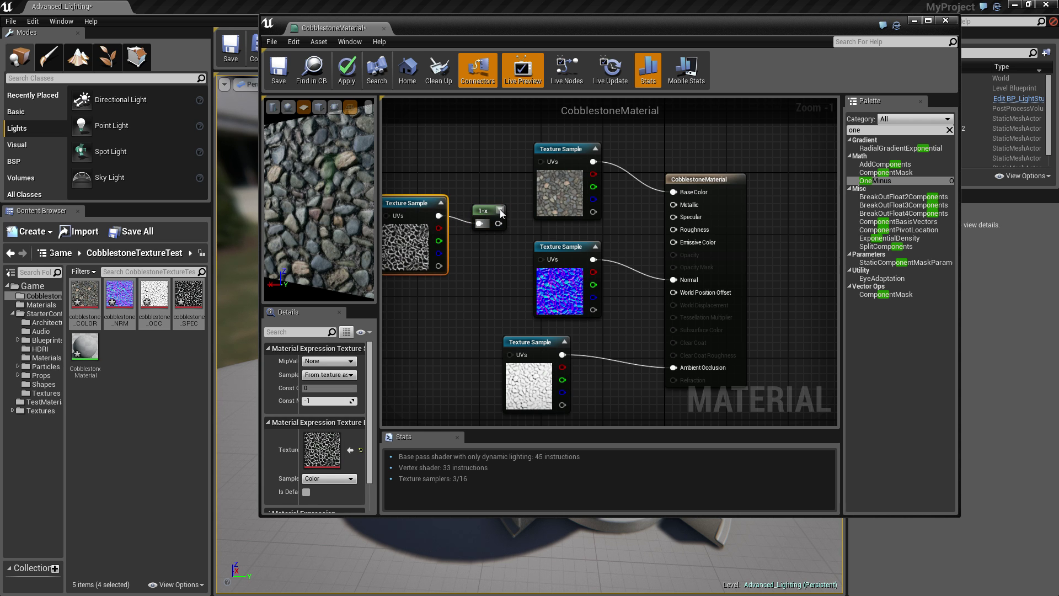
left_click(500, 210)
left_click_drag(496, 211, 488, 197)
left_click(482, 283)
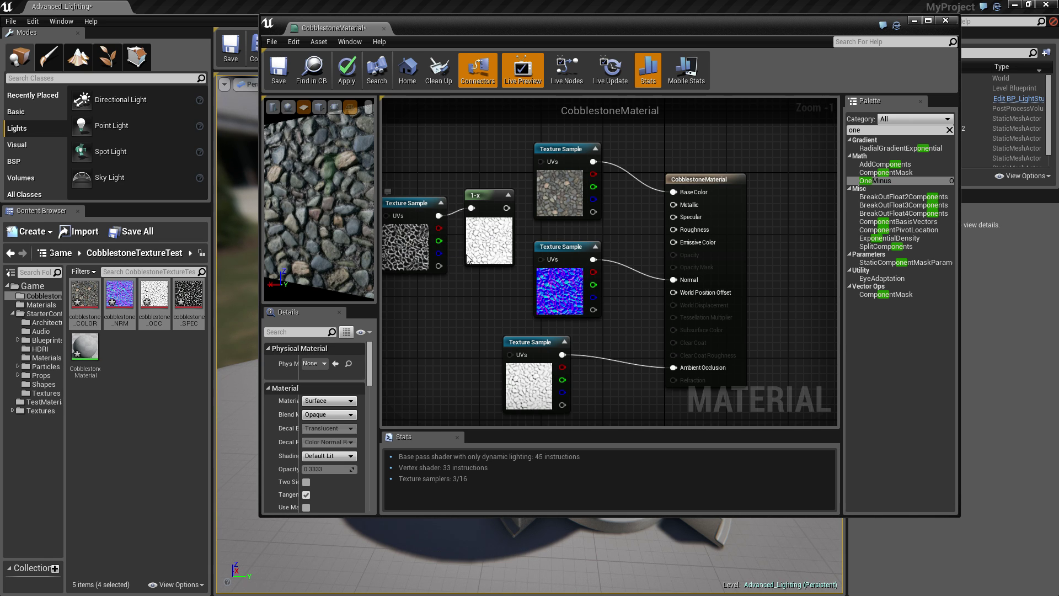
Step: Connect the OneMinus output to the Roughness input and inspect the material on the preview plane
left_click_drag(506, 208, 674, 230)
mouse_move(322, 230)
left_mouse_down()
mouse_move(358, 230)
mouse_move(325, 254)
mouse_move(270, 254)
mouse_move(315, 231)
left_mouse_up()
left_click_drag(263, 258, 319, 200)
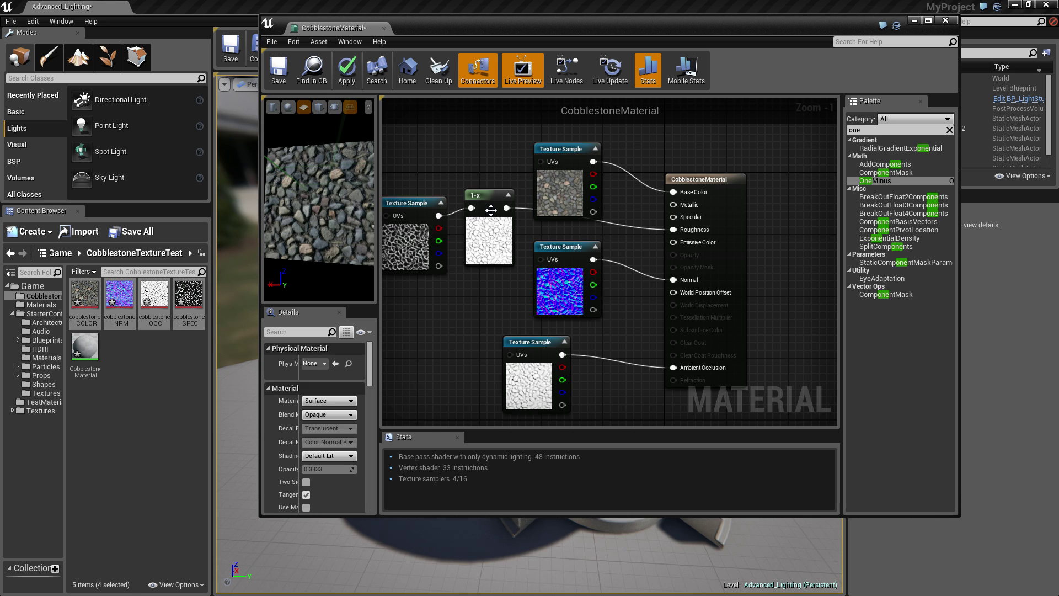
Step: Find the Blend_Overlay node and place it in the graph below the OneMinus node
left_click(469, 306)
key("Delete")
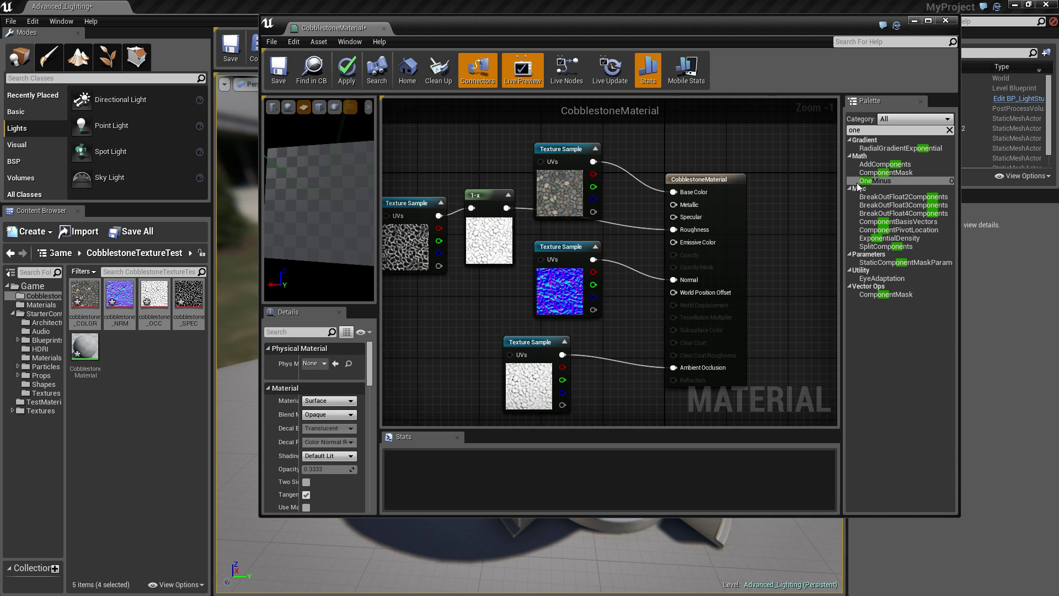
key("BackSpace")
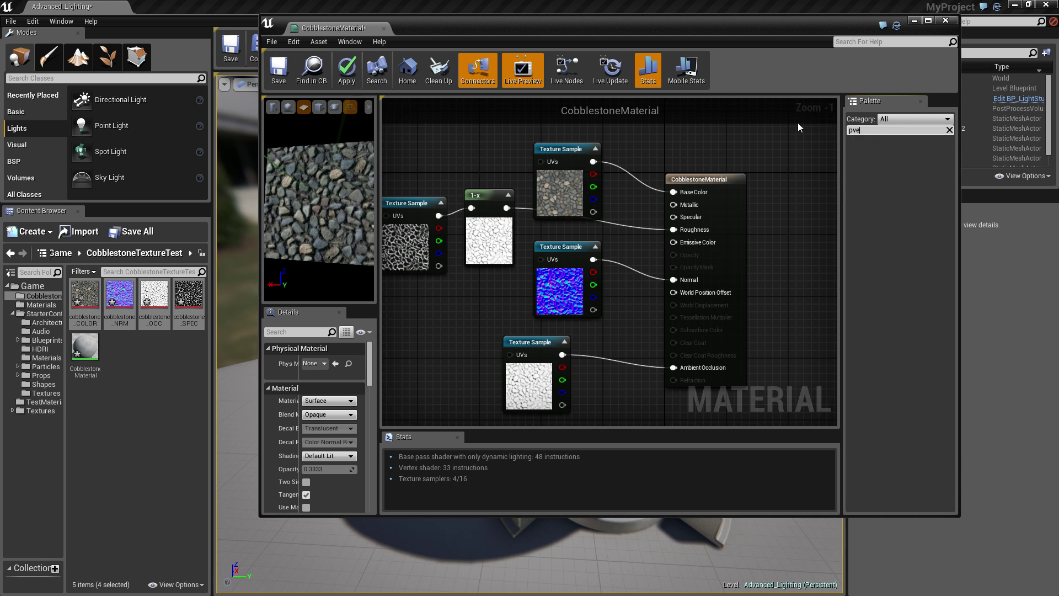
type("over")
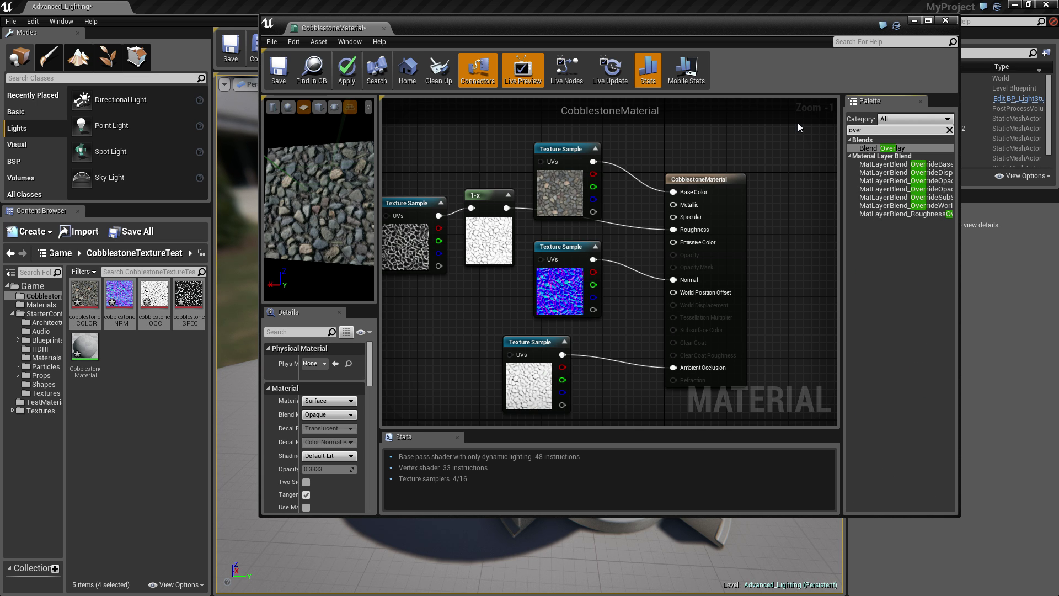
left_click(866, 148)
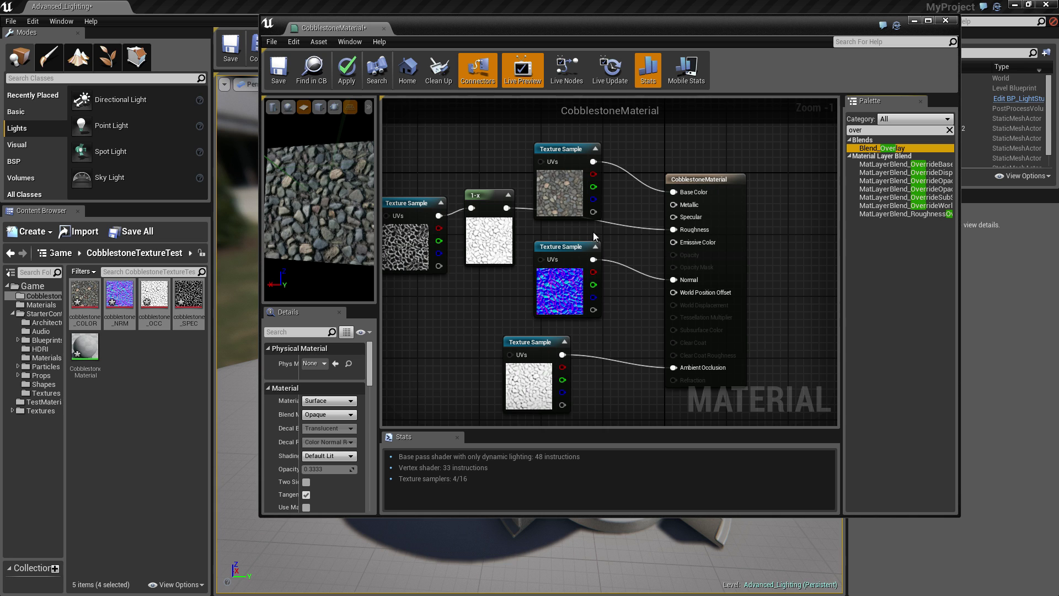
left_click(482, 295)
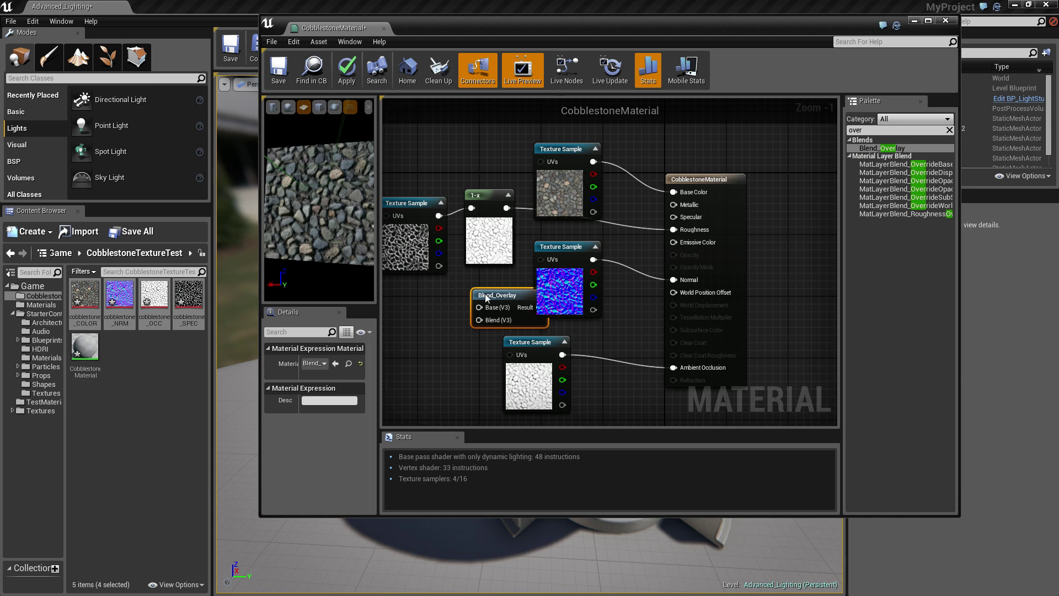
left_click_drag(487, 287, 439, 285)
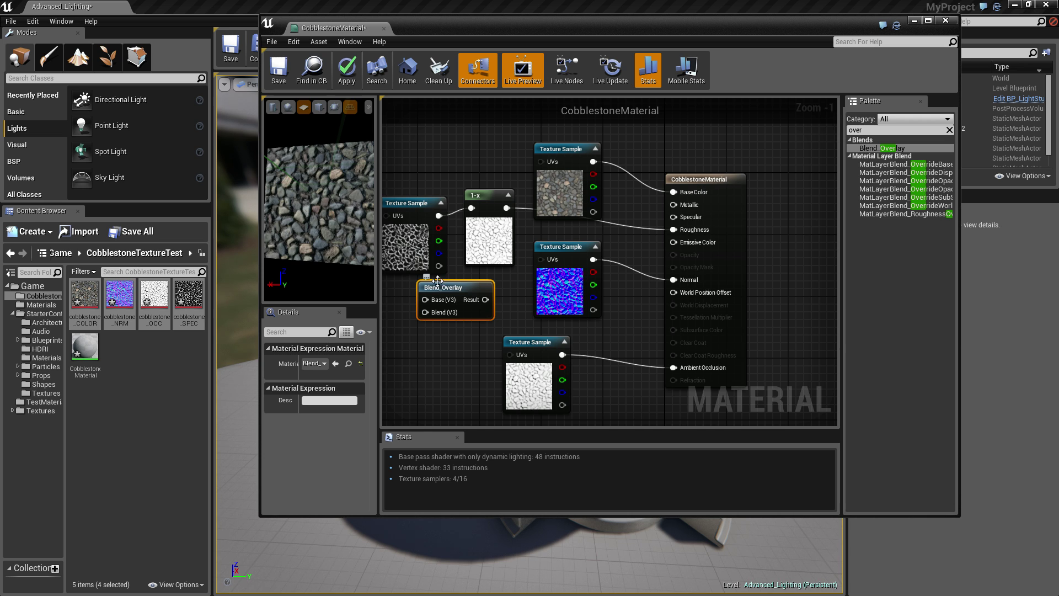
Step: Rearrange the specular, OneMinus and Blend_Overlay nodes and connect the OneMinus output to the overlay's Blend input
right_click_drag(438, 281, 532, 277)
left_click_drag(511, 196, 448, 165)
left_click_drag(579, 185, 522, 170)
left_click_drag(450, 168, 435, 160)
left_click_drag(536, 277, 586, 246)
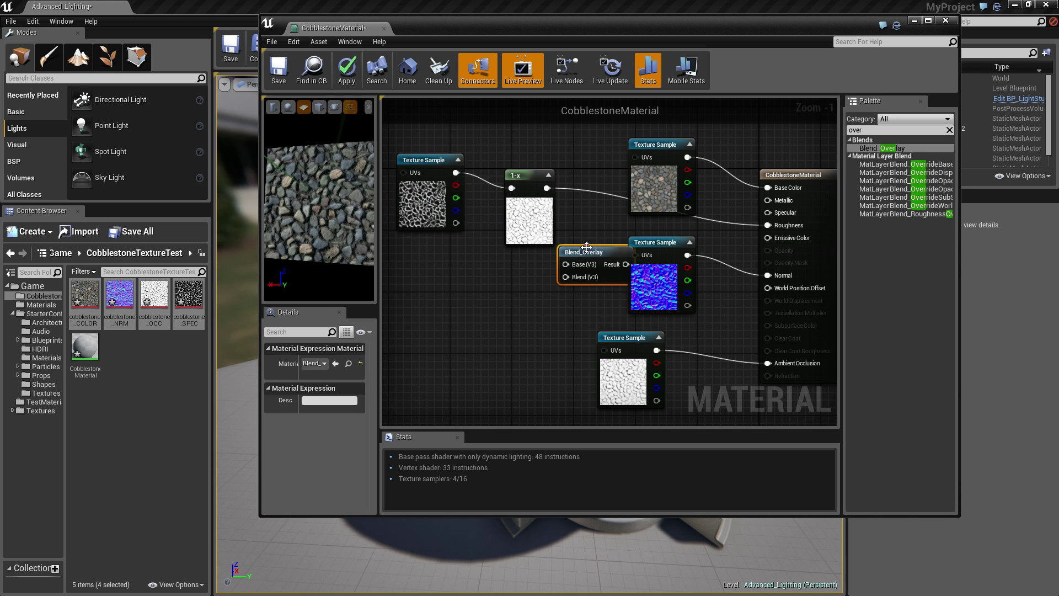
left_click_drag(526, 176, 565, 277)
left_click_drag(498, 236, 524, 230)
left_click_drag(586, 254, 574, 236)
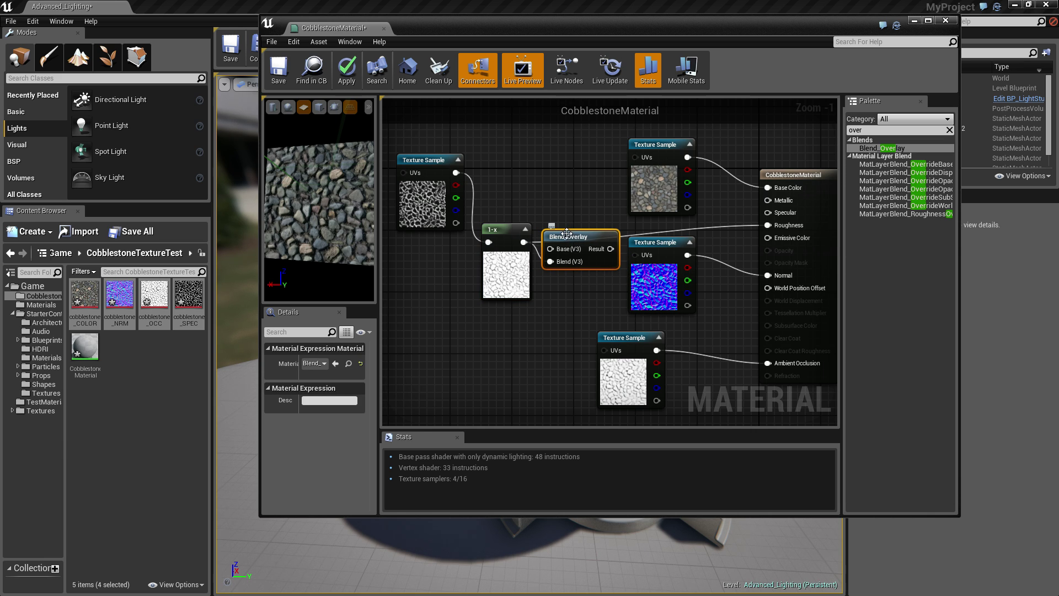
Step: Add a Constant node above Blend_Overlay, expand its preview and set its value to 0.7
left_click(550, 173)
left_click(549, 173)
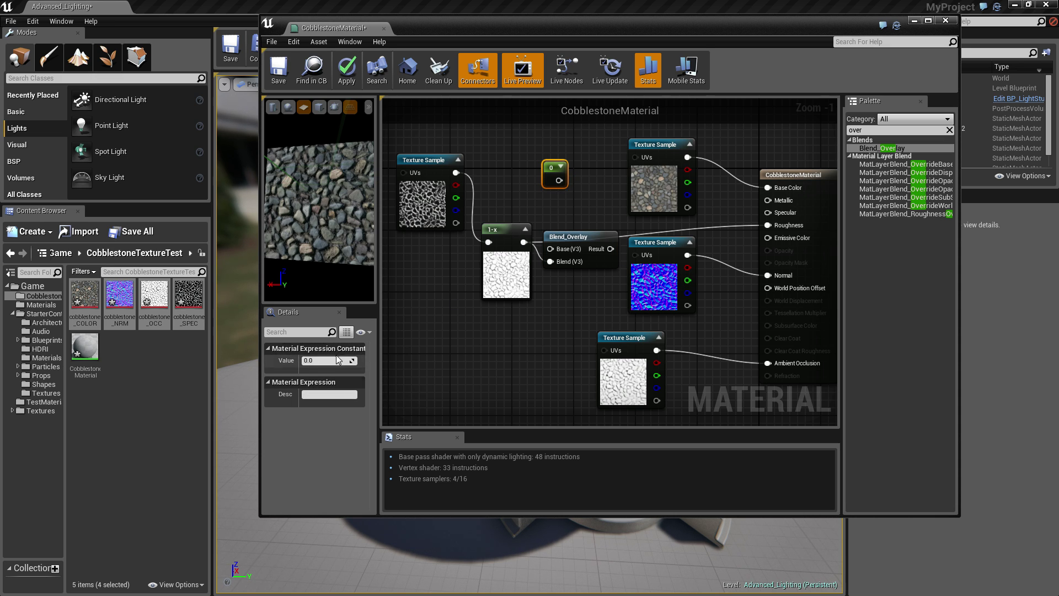
left_click_drag(550, 172, 545, 150)
left_click(553, 160)
left_click(314, 359)
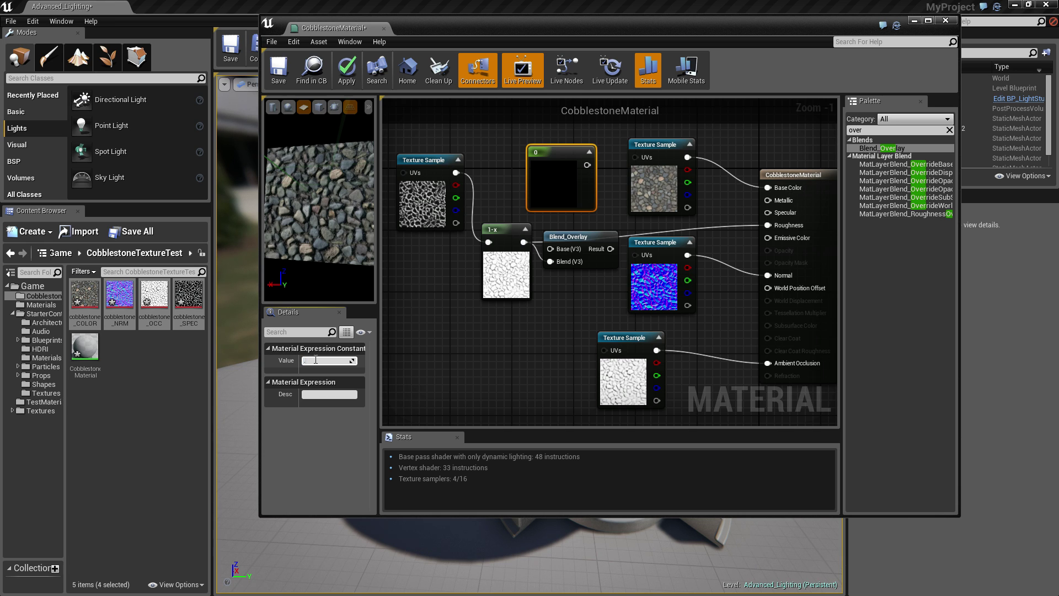
type("0.7")
key("Return")
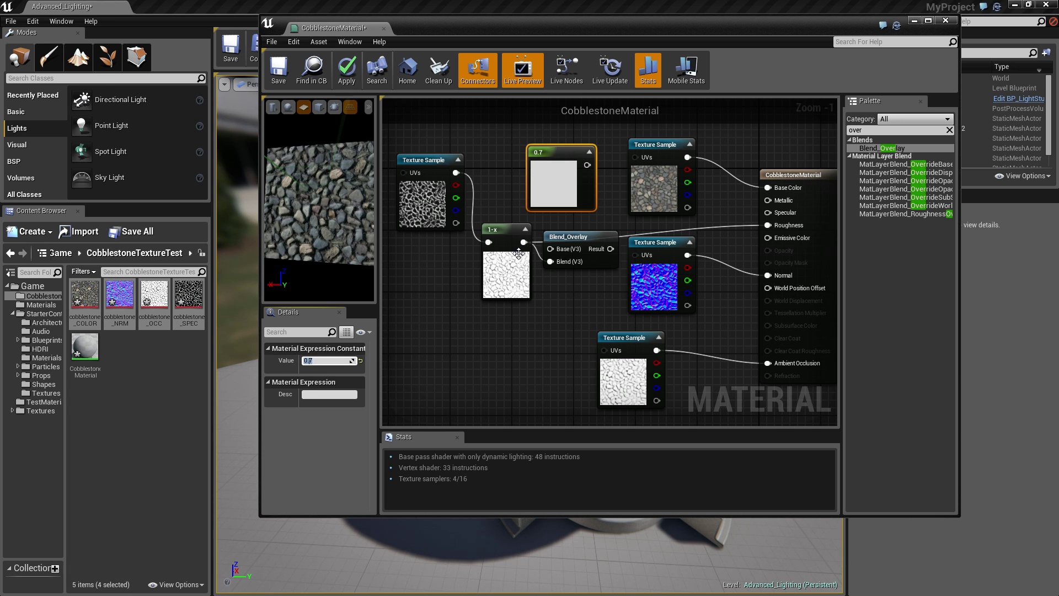
Step: Connect the 0.7 constant to the overlay's Base input and the overlay's Result to Roughness, and apply the material changes
left_click_drag(587, 164, 767, 225)
mouse_move(313, 209)
left_mouse_down()
mouse_move(342, 217)
mouse_move(325, 182)
mouse_move(342, 204)
mouse_move(331, 226)
mouse_move(336, 168)
mouse_move(331, 193)
mouse_move(344, 215)
mouse_move(325, 177)
mouse_move(337, 193)
mouse_move(325, 204)
left_mouse_up()
right_click_drag(326, 204, 326, 165)
left_click(349, 68)
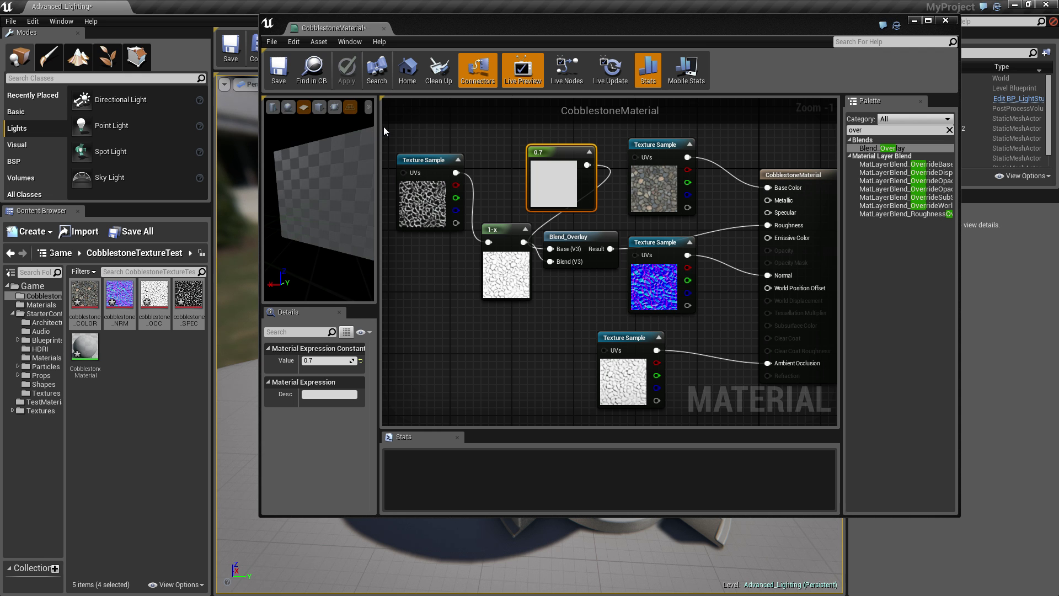
Step: Minimize the material editor and assign CobblestoneMaterial to the preview mesh in the level
left_click(915, 19)
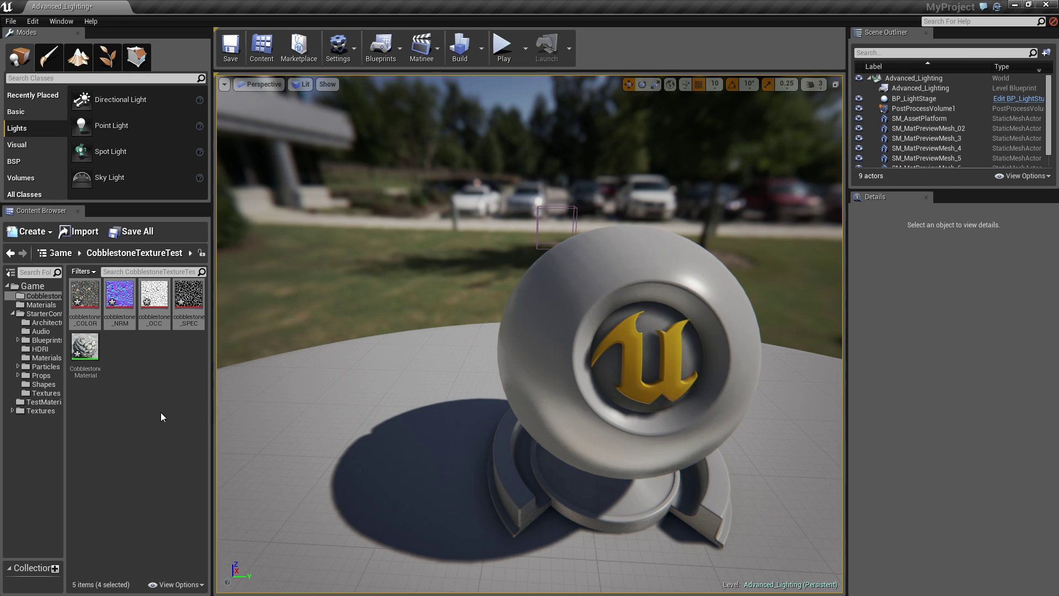
left_click_drag(87, 349, 566, 302)
right_click_drag(566, 302, 689, 309)
right_click_drag(534, 298, 520, 314)
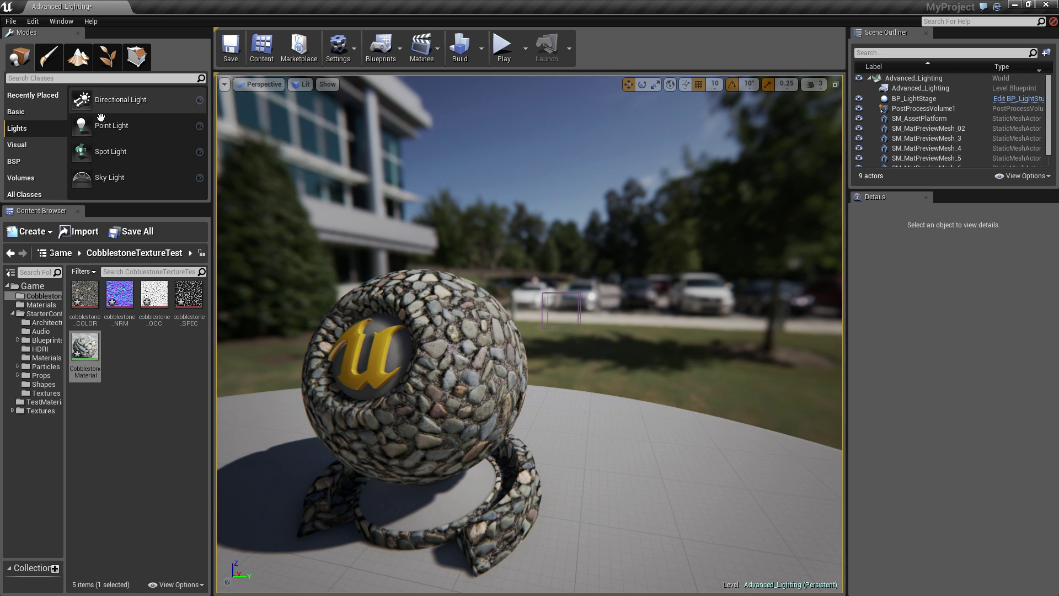
Step: Place a point light in the level beside the cobblestone preview mesh
left_click_drag(105, 126, 598, 548)
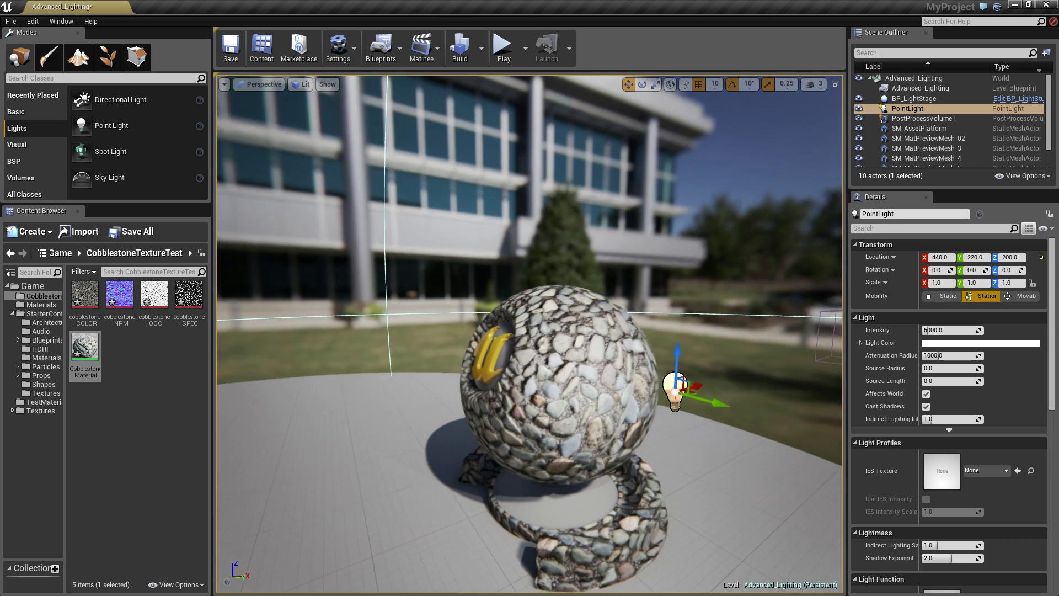
Step: Move the point light around the front of the cobblestone preview mesh to test how it lights the stones
left_click_drag(645, 378, 660, 414, "alt")
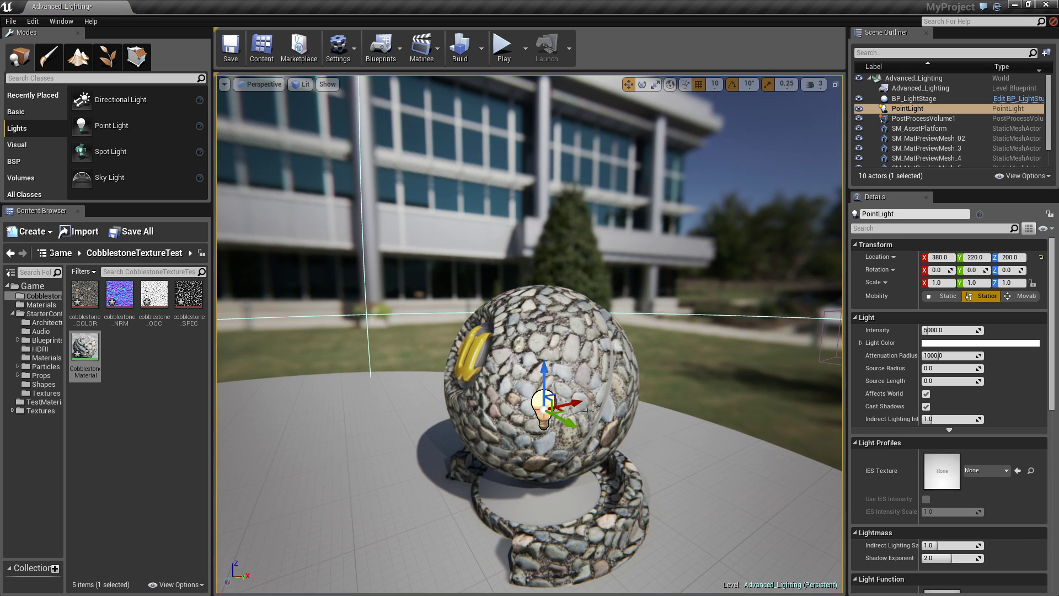
left_click_drag(534, 404, 665, 473)
Step: Select the brick preview mesh SM_MatPreviewMesh_3 and open its Plastic material in the material editor
right_click_drag(665, 472, 827, 473)
right_click_drag(530, 333, 342, 309)
right_click_drag(438, 353, 435, 354)
left_click(436, 354)
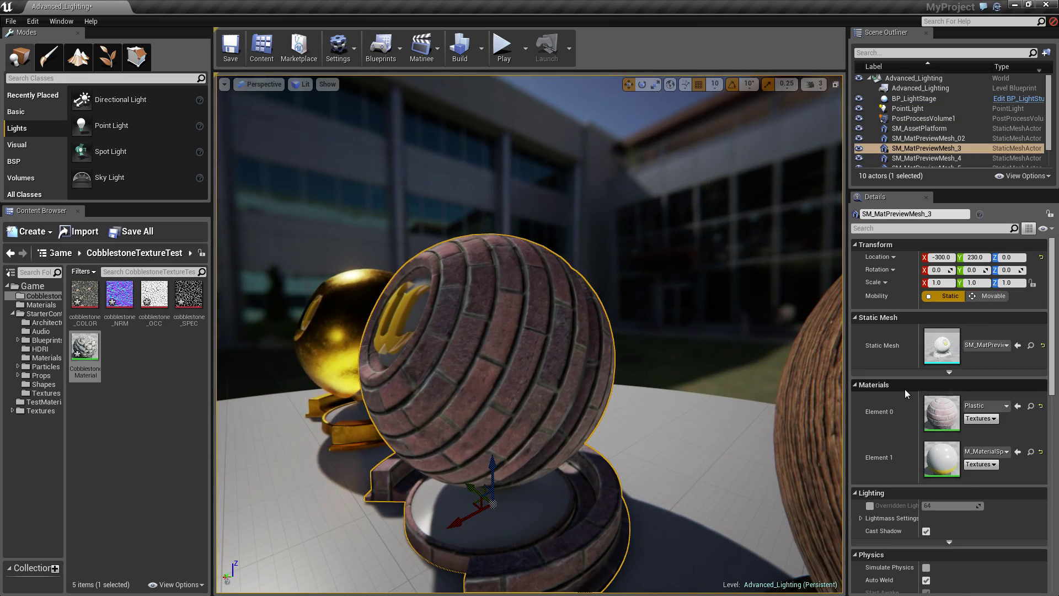
double_click(933, 424)
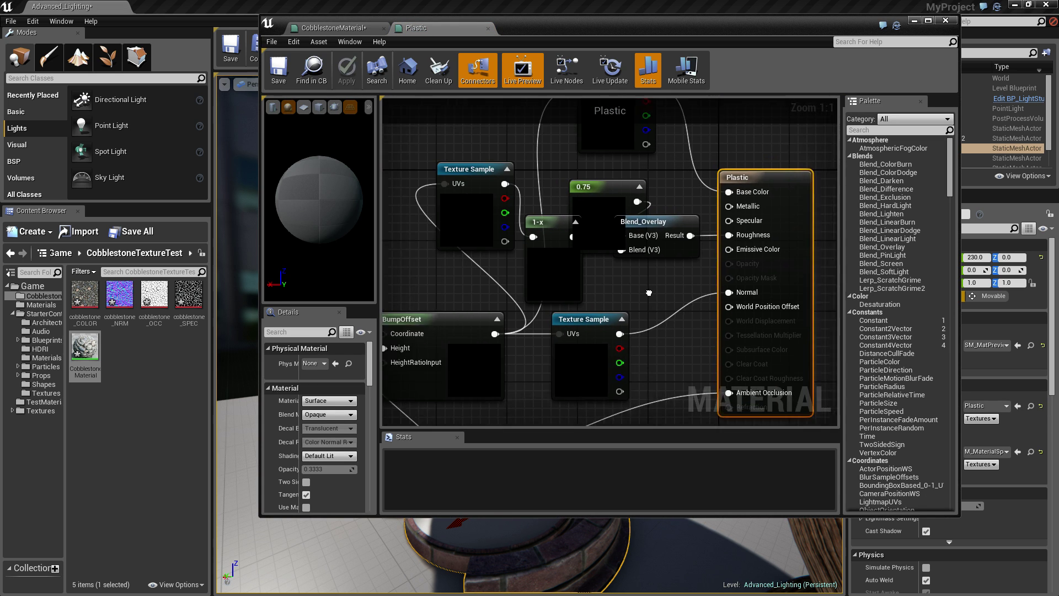
Step: Review the Plastic material's node network, shifting its Texture Sample and BumpOffset nodes outward, and minimize the material editor
scroll(672, 289, "down", 4)
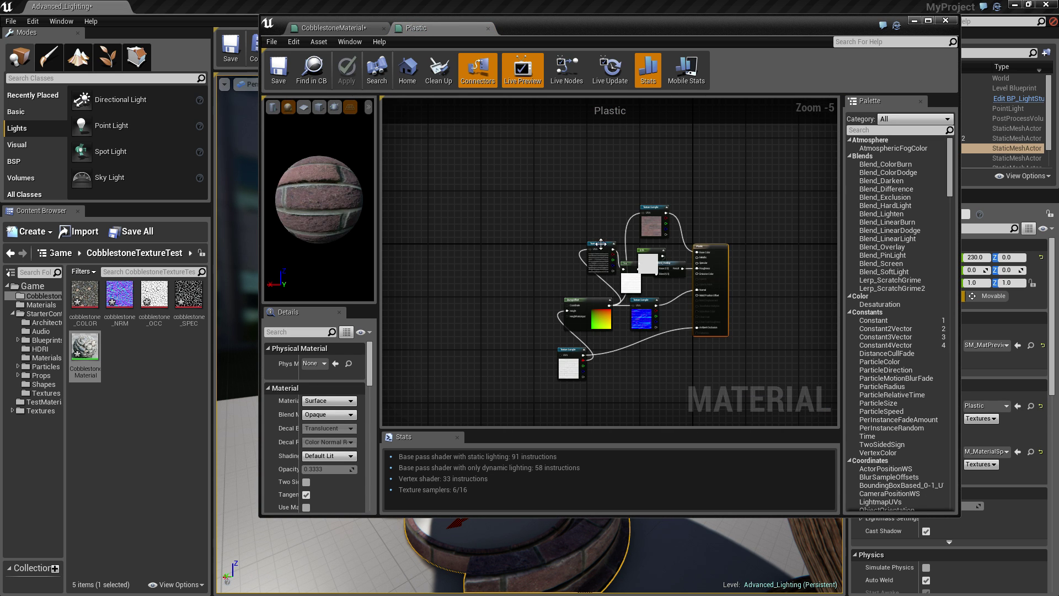
left_click_drag(602, 254, 585, 248)
scroll(605, 314, "up", 1)
scroll(604, 313, "up", 1)
left_click_drag(604, 314, 557, 302)
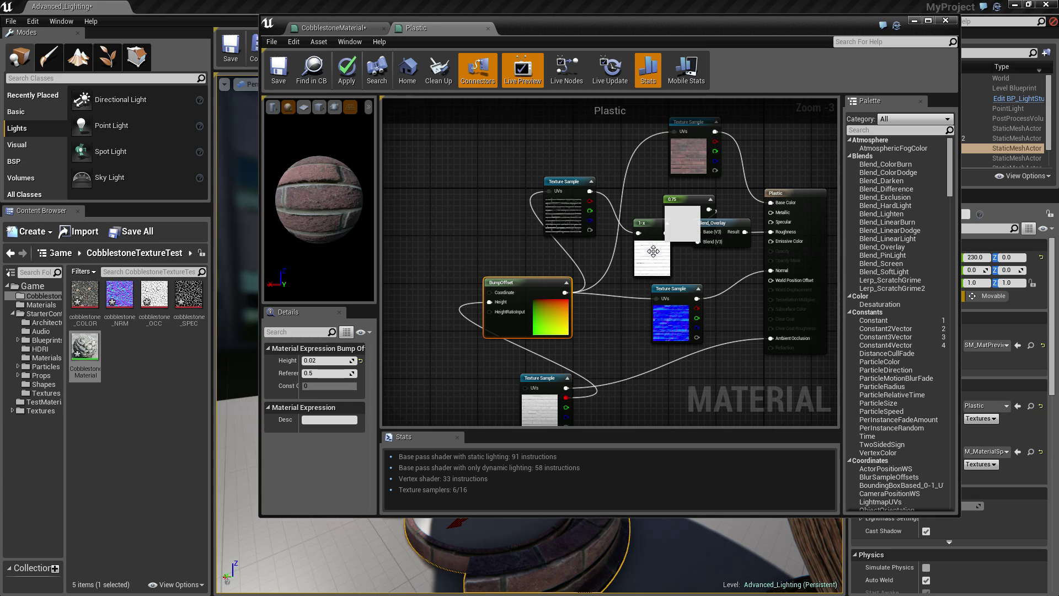
left_click(914, 21)
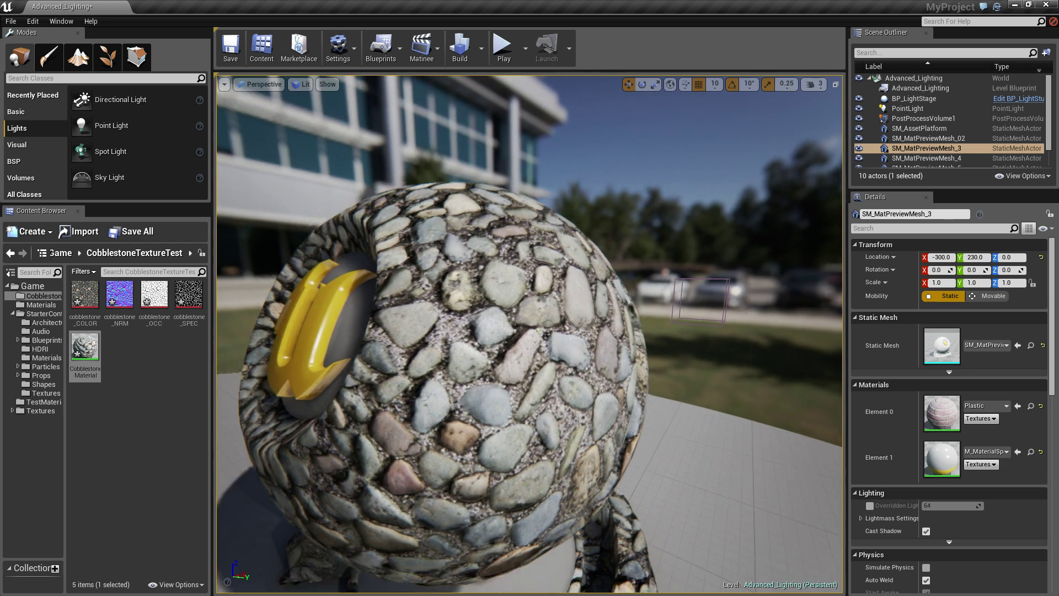
Step: Delete the point light beside the cobblestone preview mesh and view the material without it
scroll(539, 307, "down", 5)
left_click(539, 307)
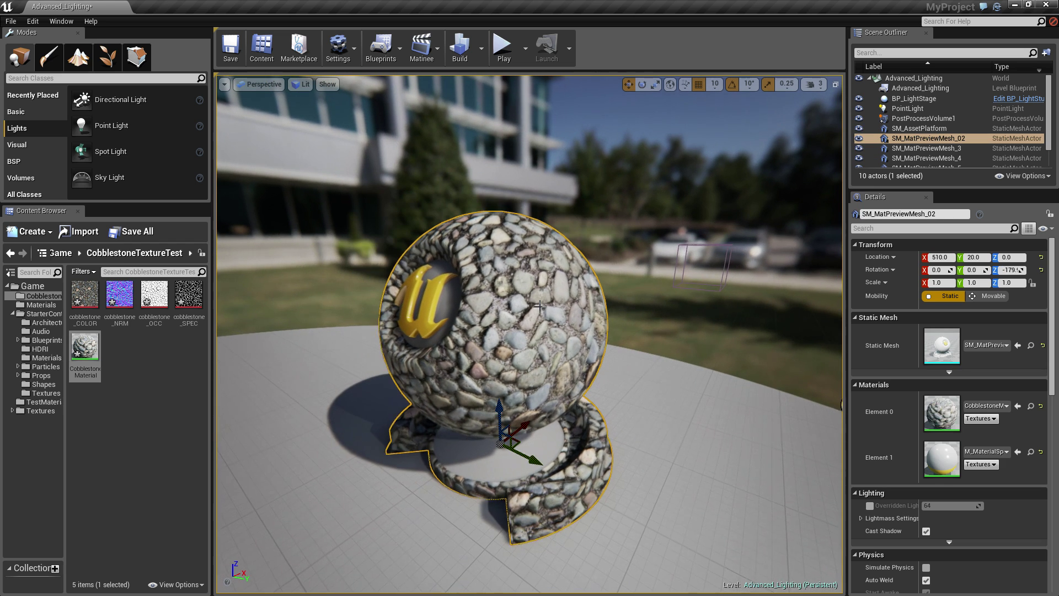
scroll(539, 306, "down", 3)
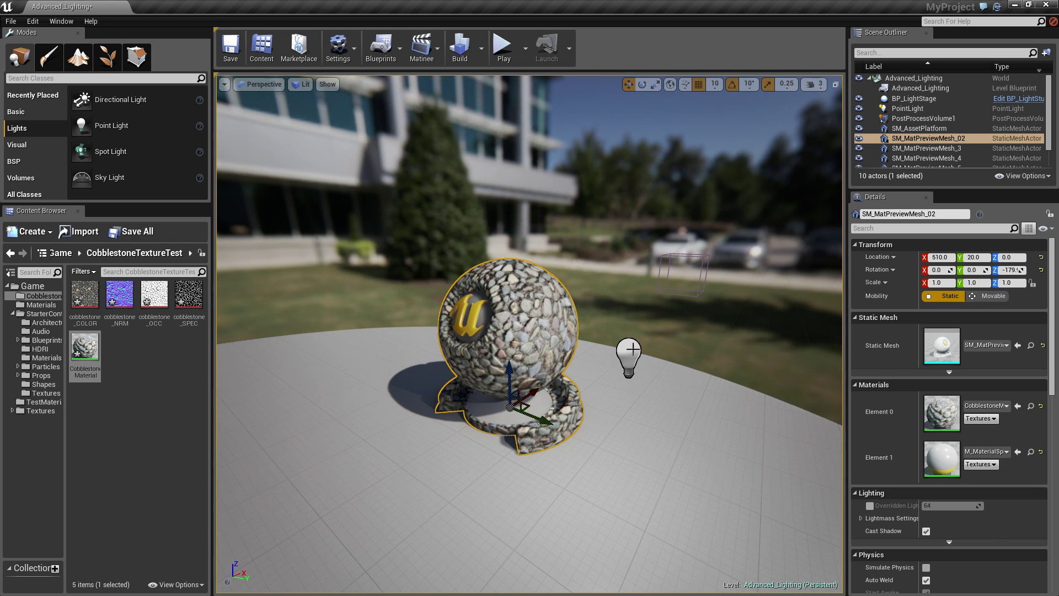
left_click(639, 351)
key("Delete")
scroll(640, 351, "up", 6)
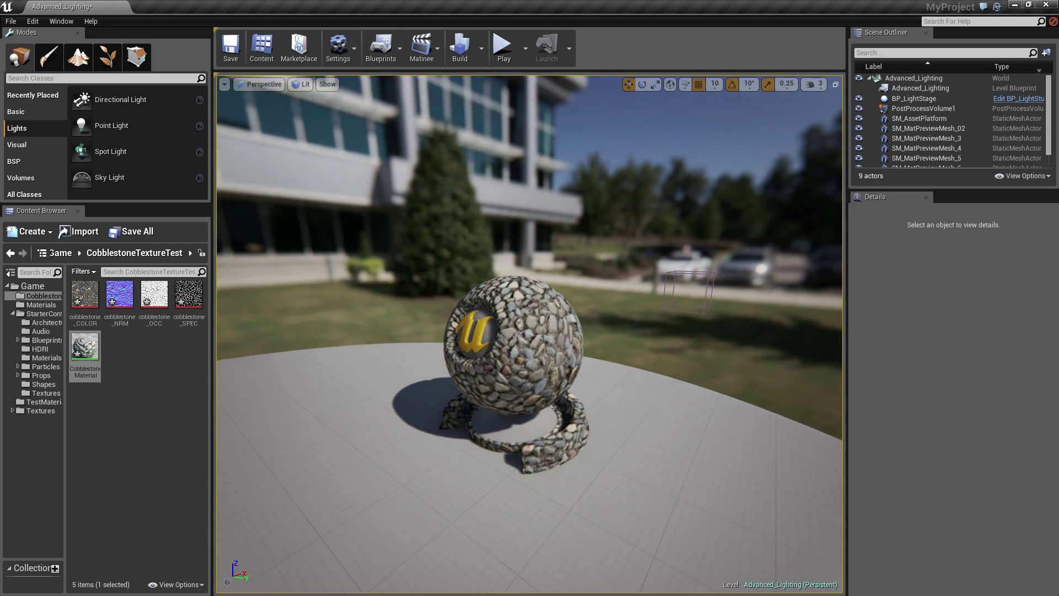
scroll(659, 331, "down", 4)
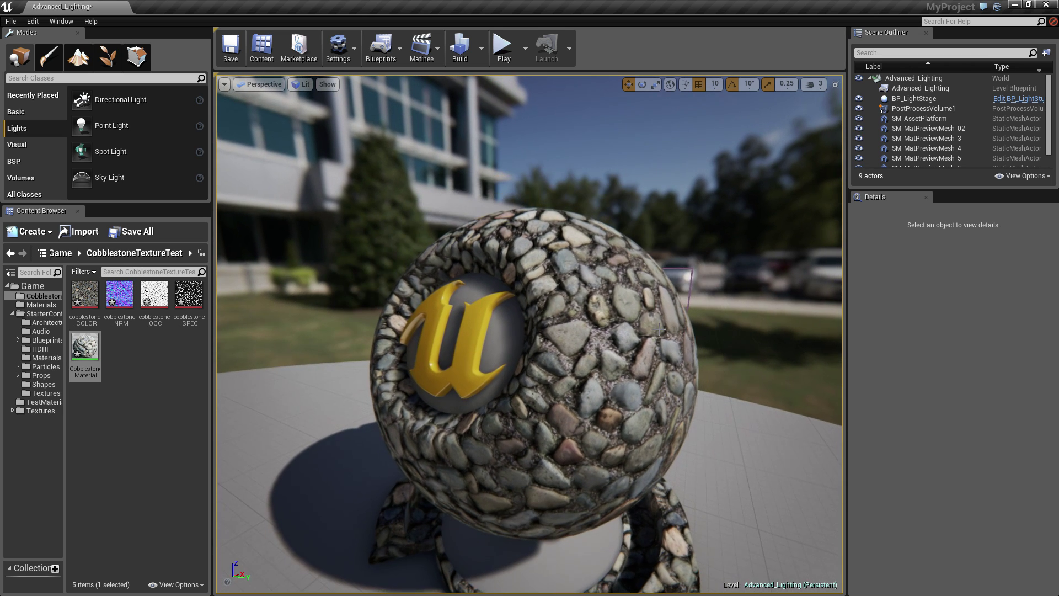